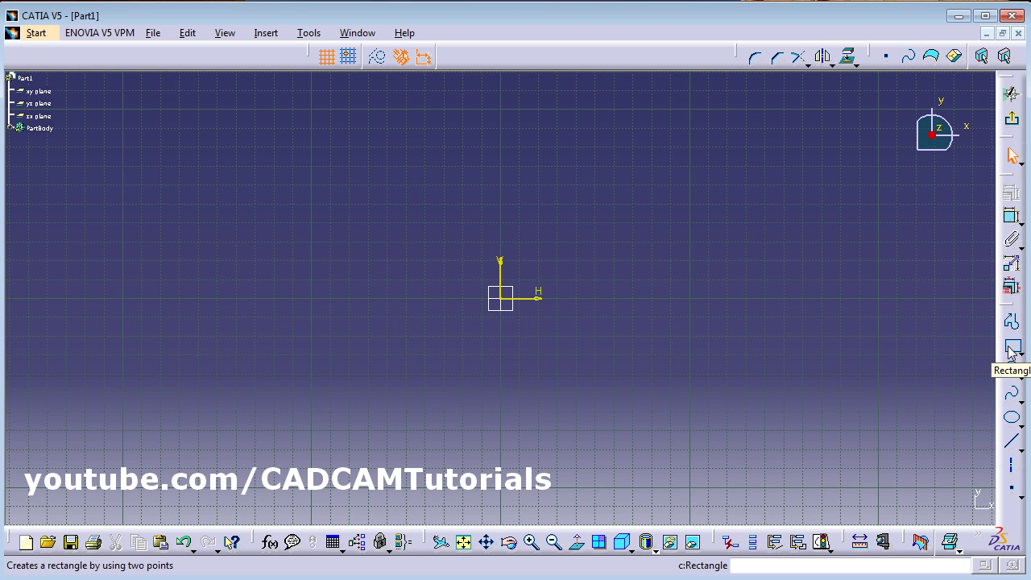
Sketch a rectangle about 142 mm wide from the origin up into the positive quadrant
click(1011, 348)
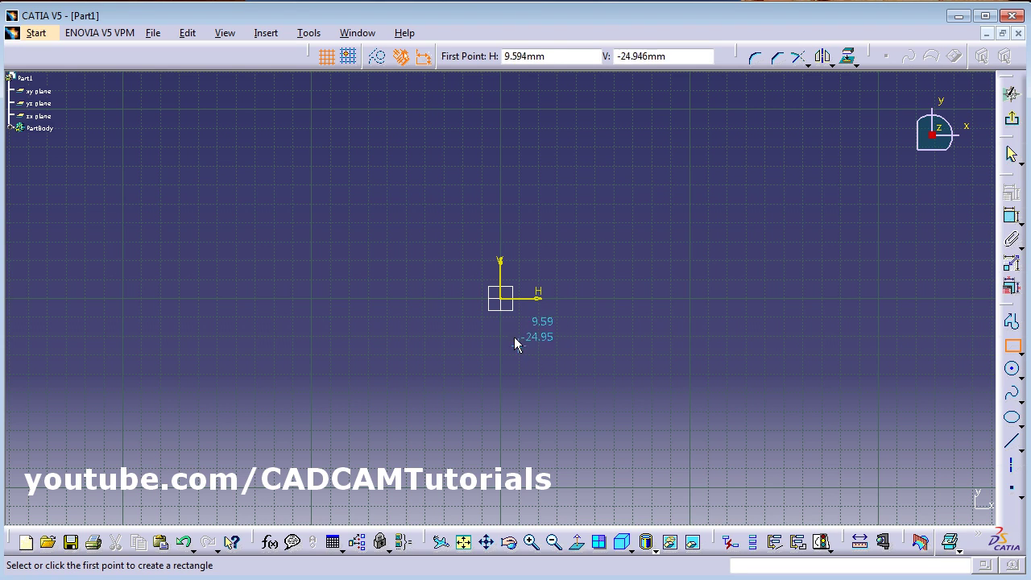
click(501, 298)
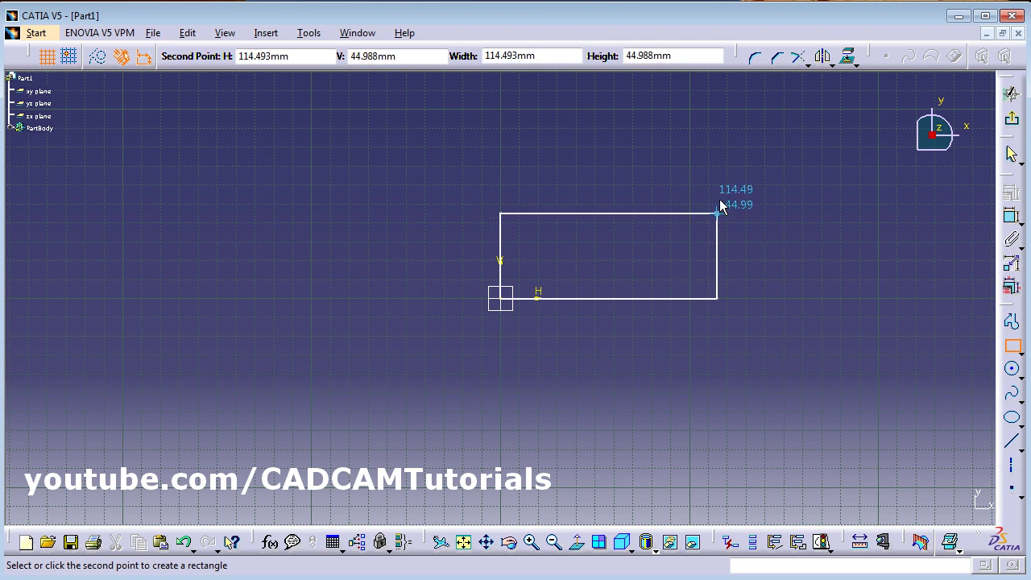
click(767, 179)
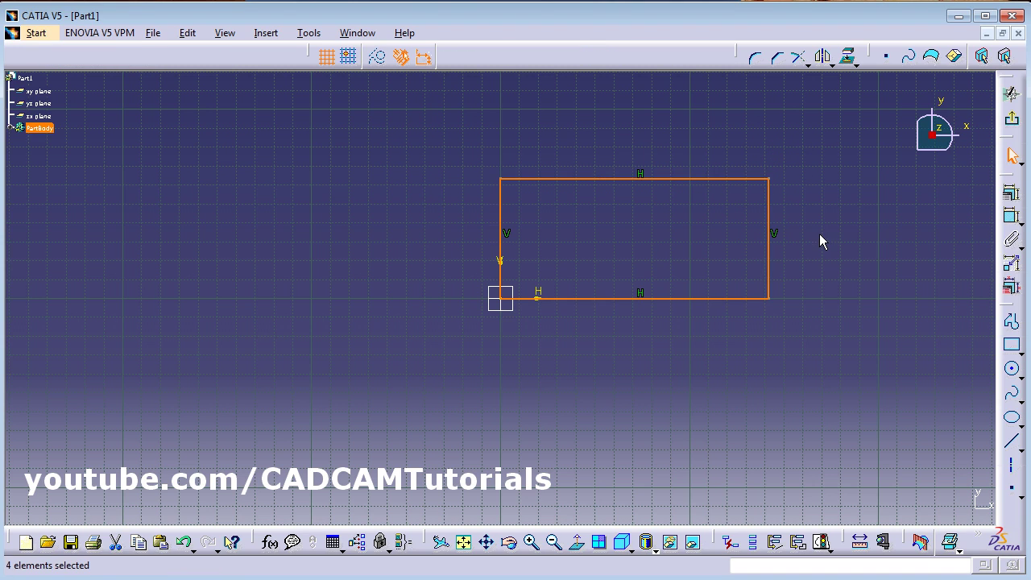
Dimension the rectangle's lower edge below the shape and set its length to 150 mm
click(1012, 218)
click(646, 298)
click(628, 341)
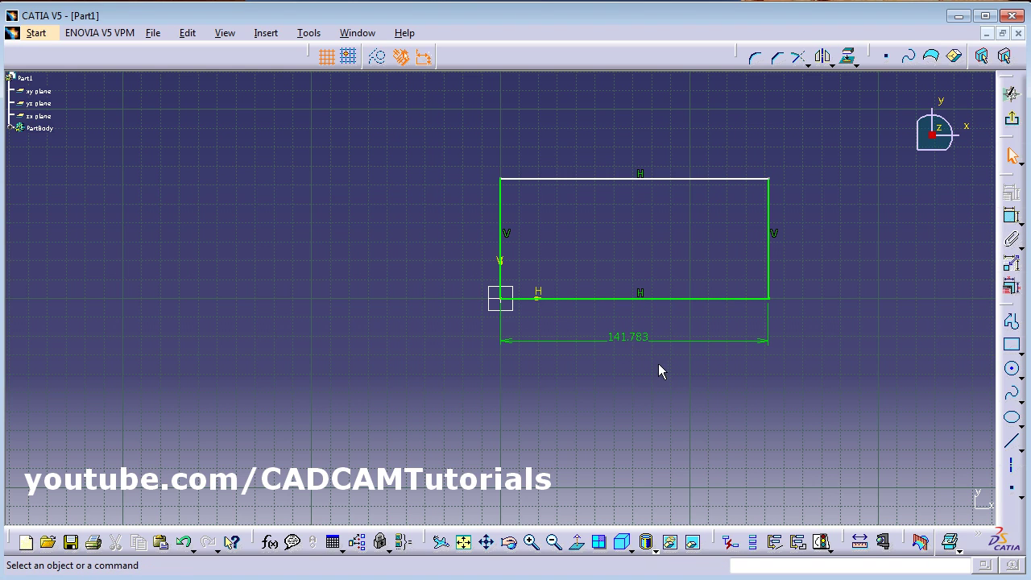
double_click(626, 336)
text(150)
key(Return)
click(634, 397)
Delete the 150 mm wide rectangle together with its dimension and constraints
drag(611, 237, 821, 381)
drag(420, 140, 858, 417)
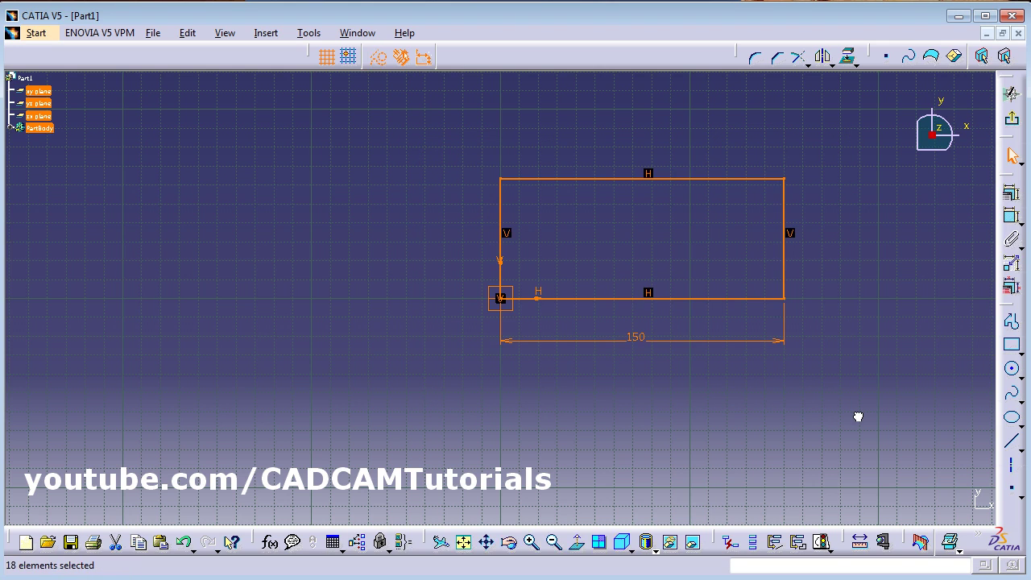
key(Delete)
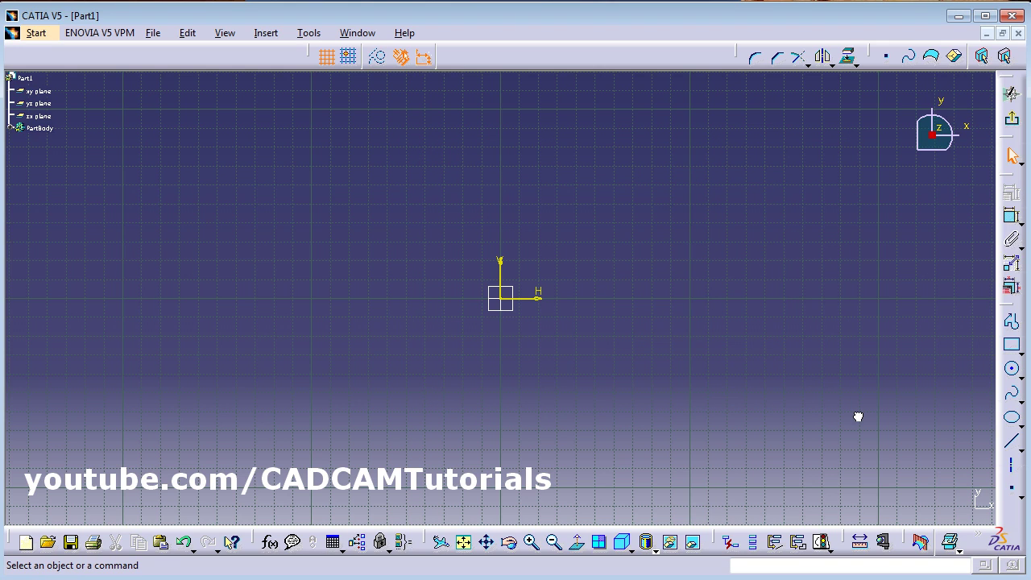
Sketch a rectangle from the origin with an exact width of 50 mm and height of 100 mm
click(1012, 346)
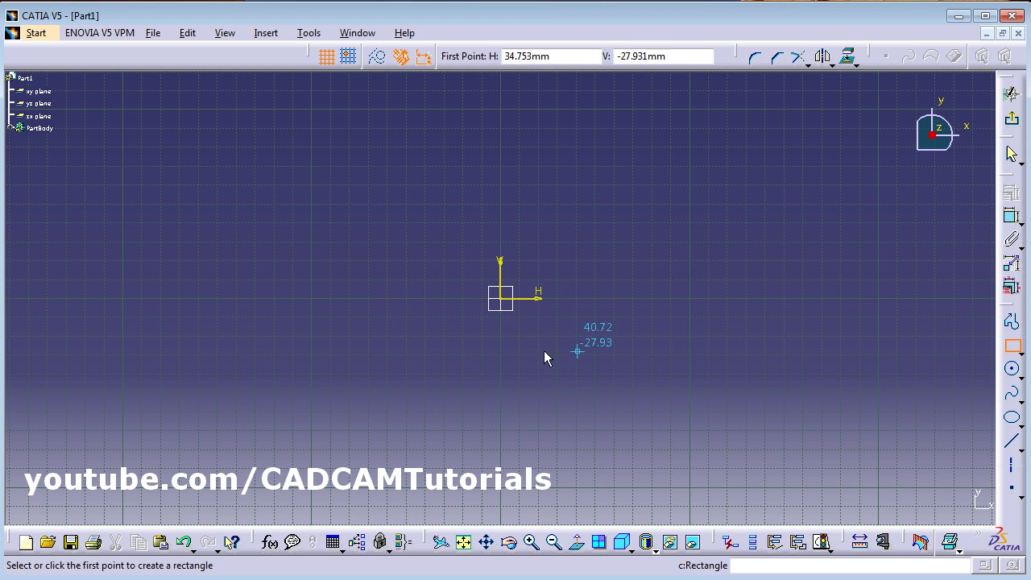
click(501, 299)
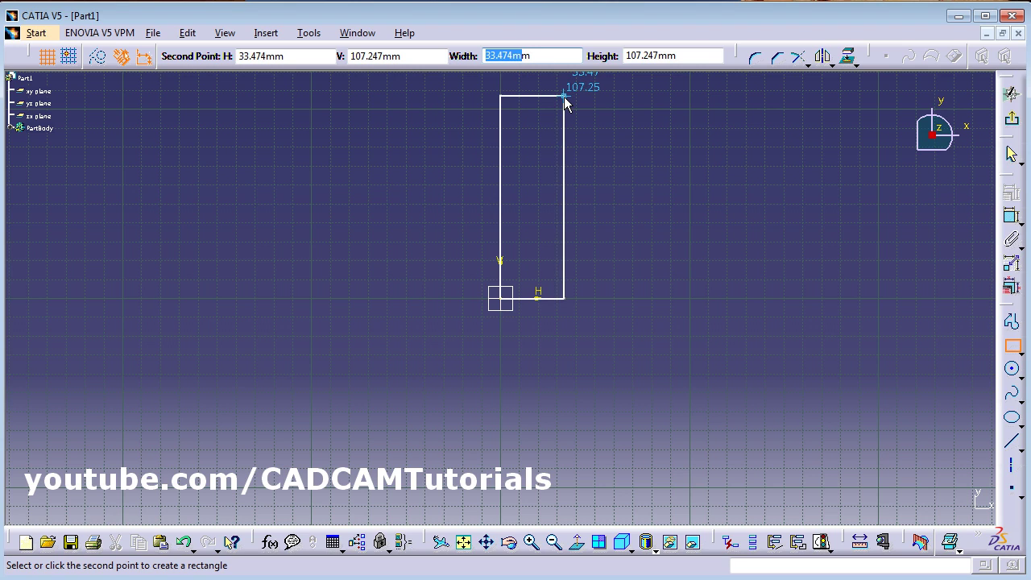
text(50)
key(Tab)
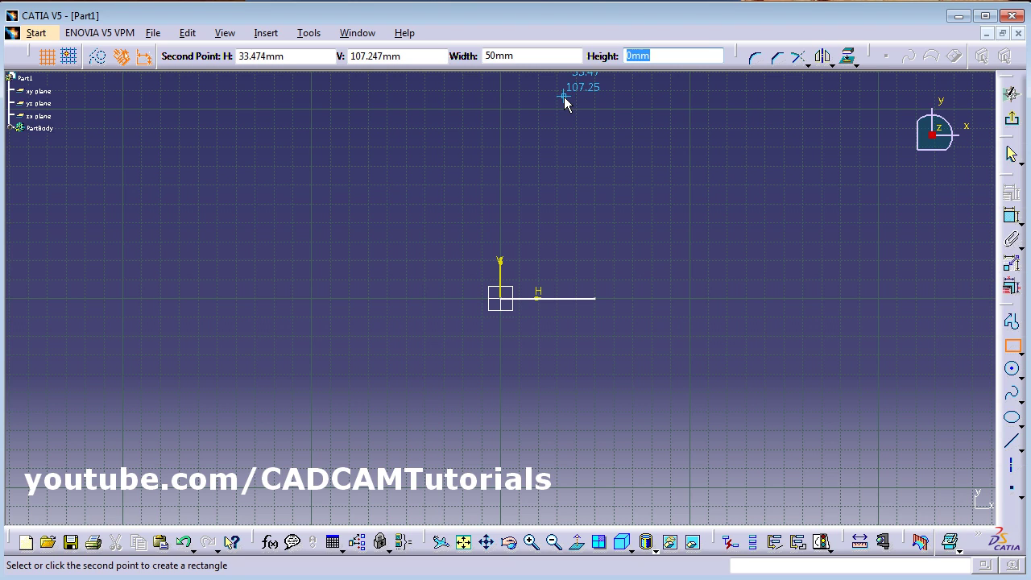
text(100)
key(Return)
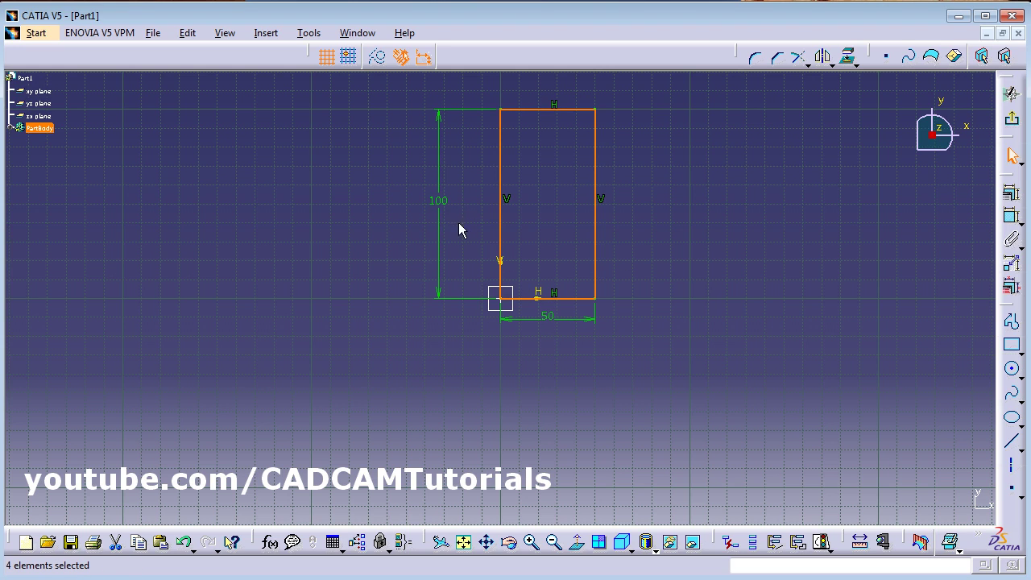
Delete the 50 by 100 mm rectangle together with its dimensions
drag(394, 90, 644, 361)
key(Delete)
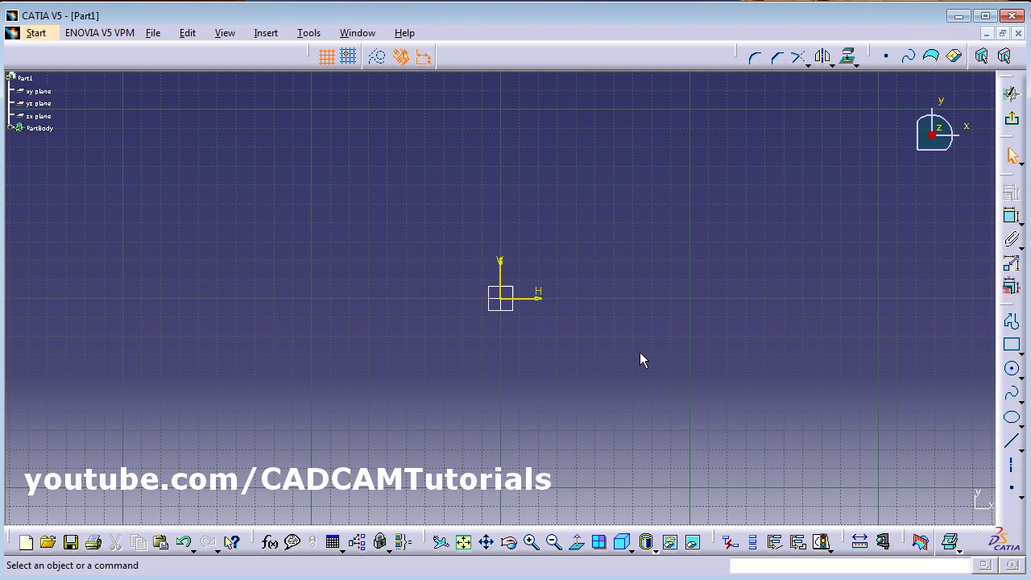
middle_drag(553, 261, 422, 339)
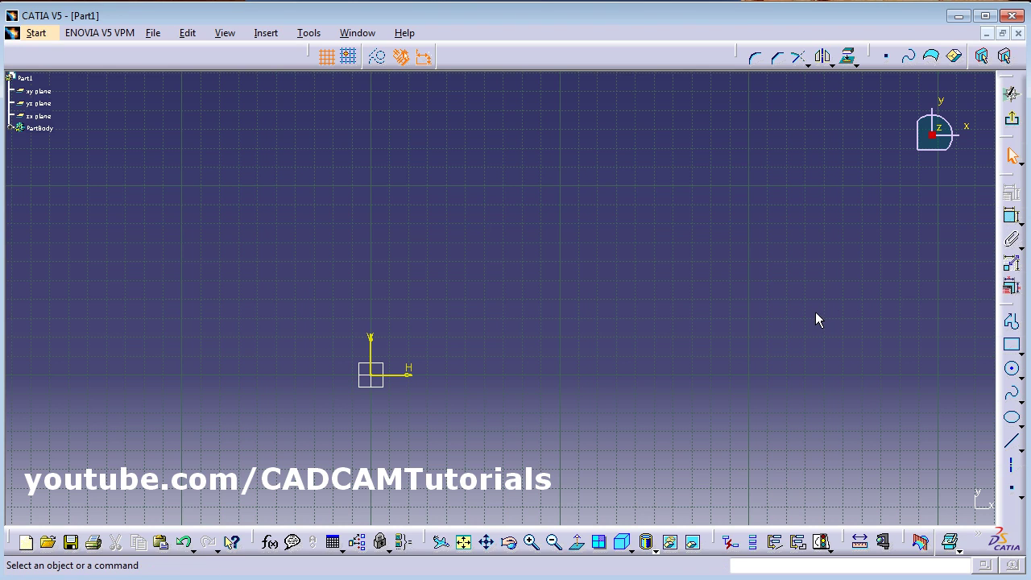
Sketch an oriented rectangle with its first corner at the origin and its first side tilted about 32 degrees
click(1020, 353)
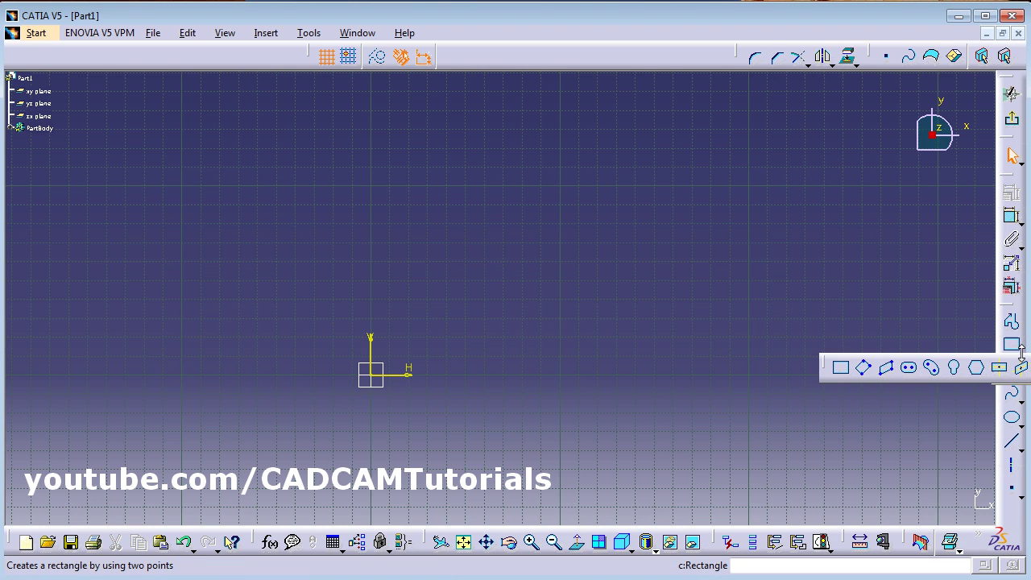
click(865, 371)
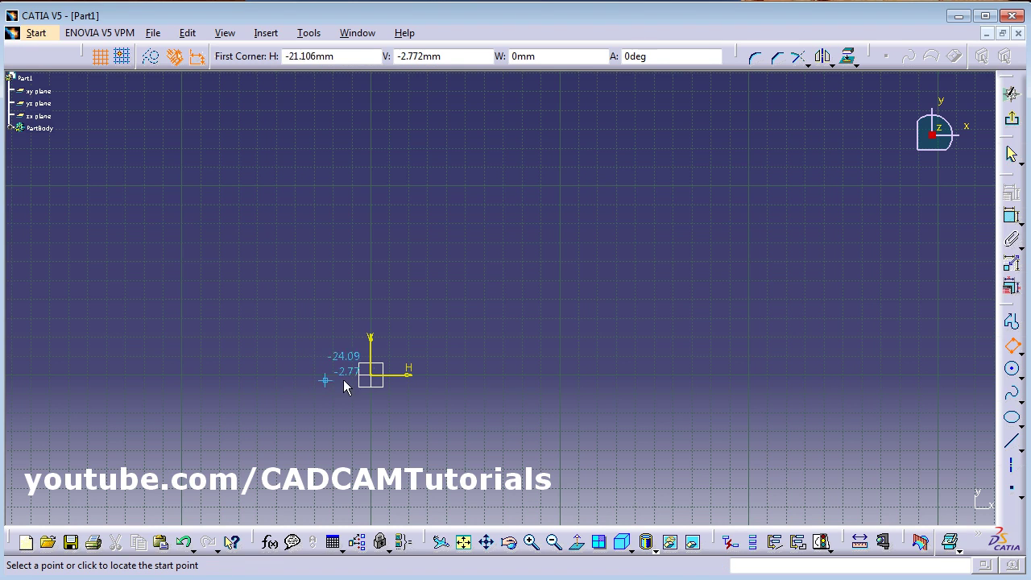
click(372, 373)
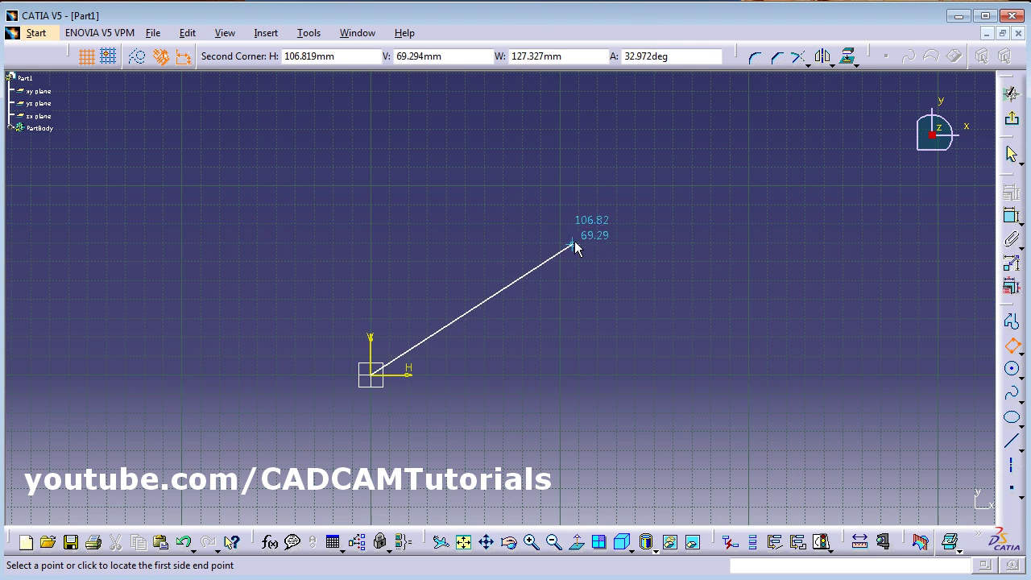
click(589, 239)
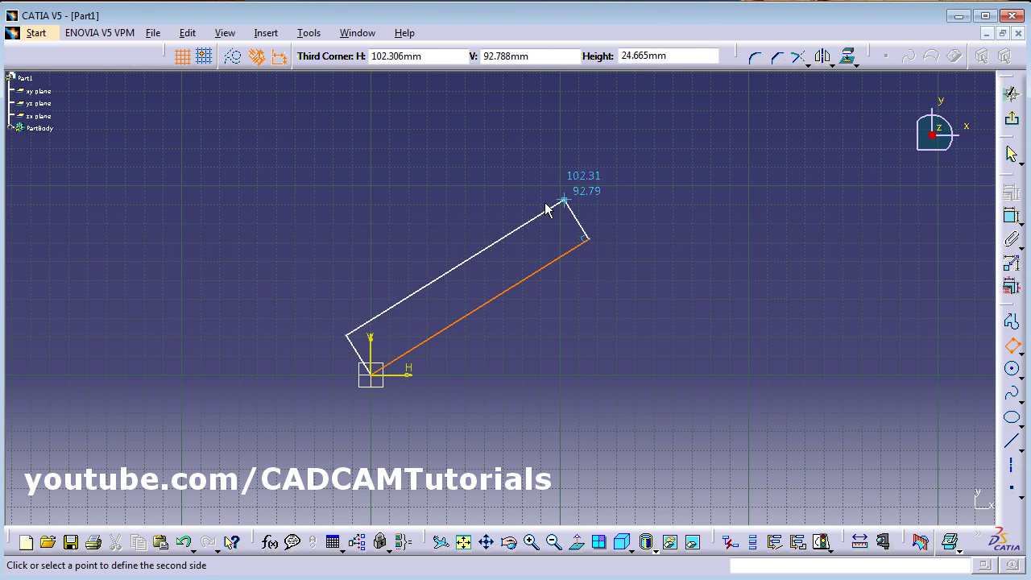
click(511, 141)
click(622, 334)
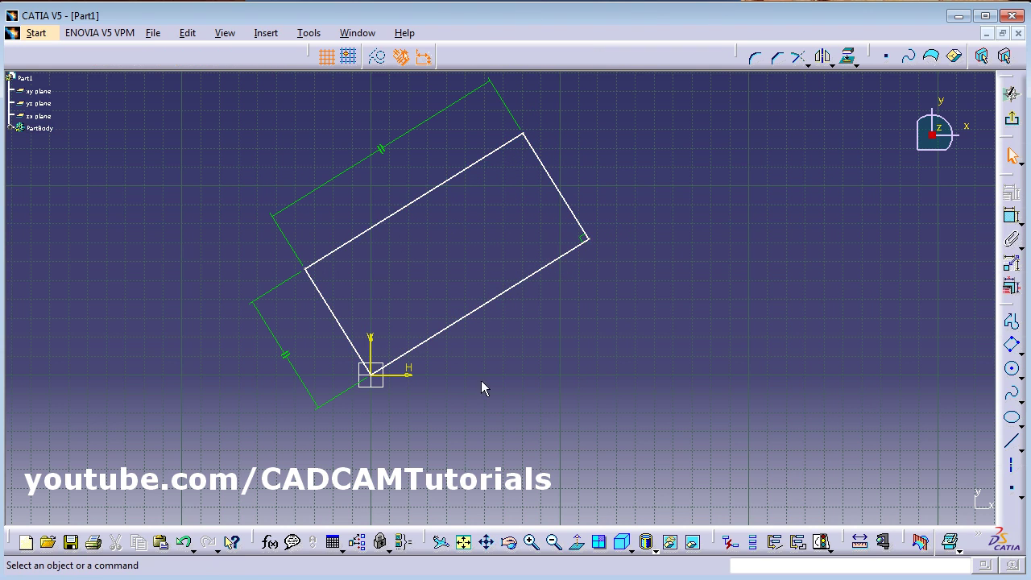
Dimension the angle between the horizontal axis and the oriented rectangle's lower side, and delete the whole shape
click(1011, 216)
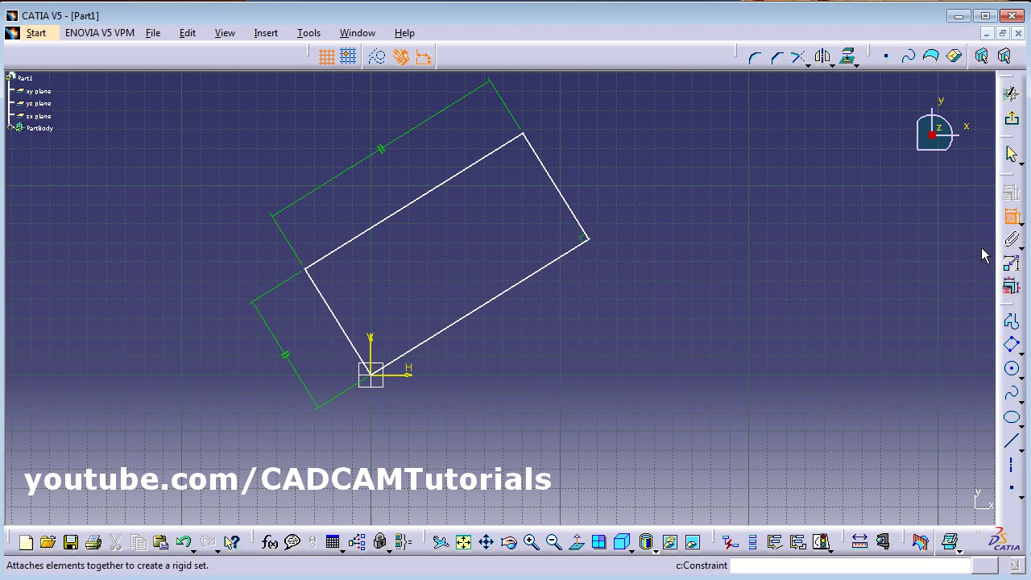
click(409, 376)
click(439, 346)
click(471, 354)
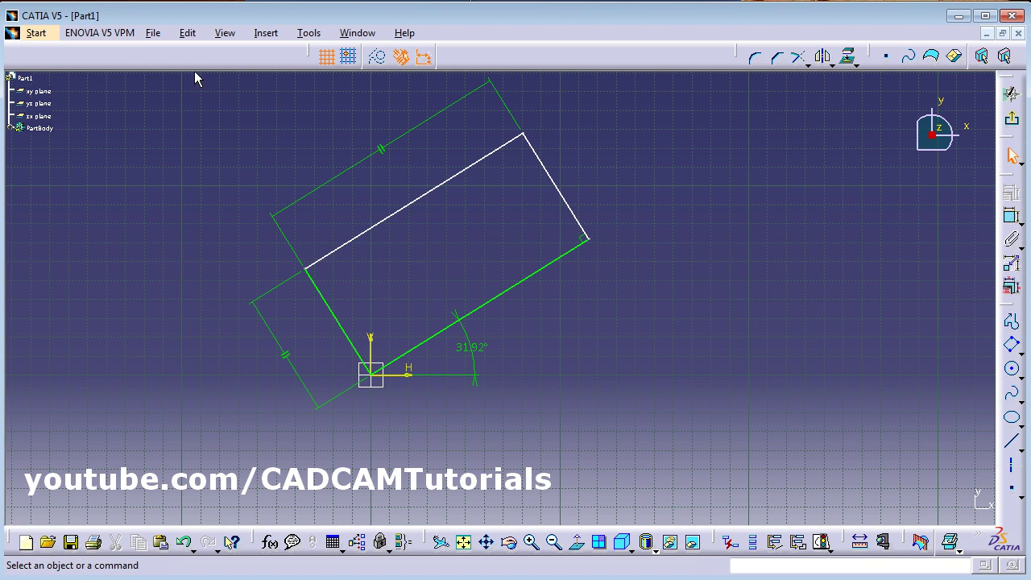
mouse_move(178, 92)
mouse_down()
mouse_move(368, 234)
mouse_move(647, 414)
mouse_up()
key(Delete)
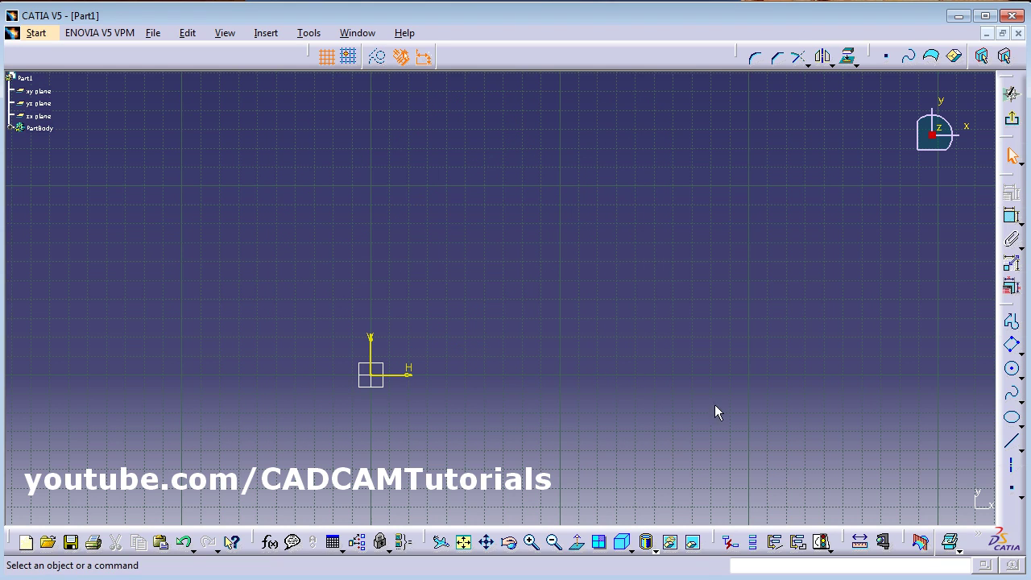
Sketch a three-point parallelogram from the origin, with its first side rising gently and its second side rising steeply
click(1020, 351)
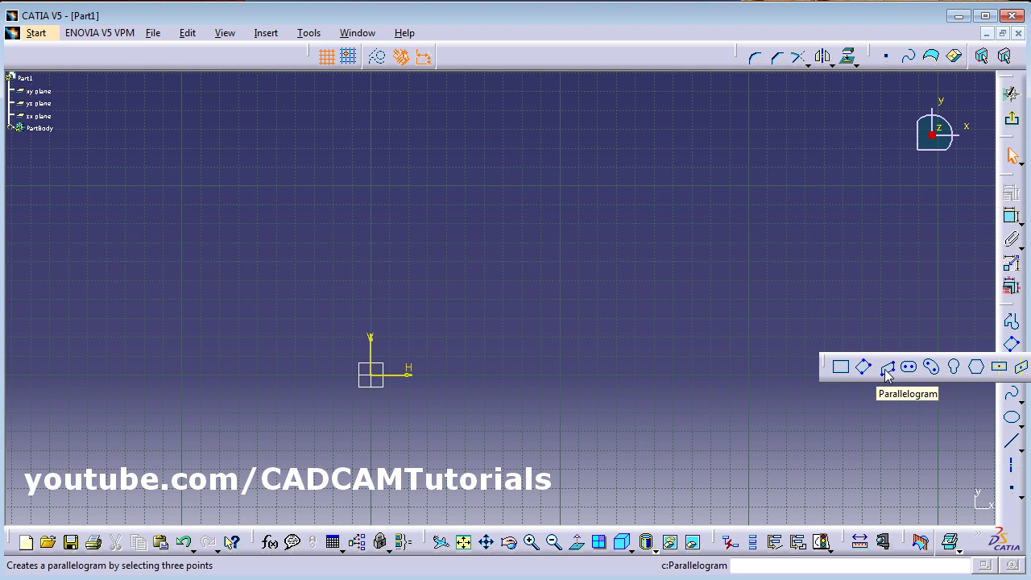
click(887, 368)
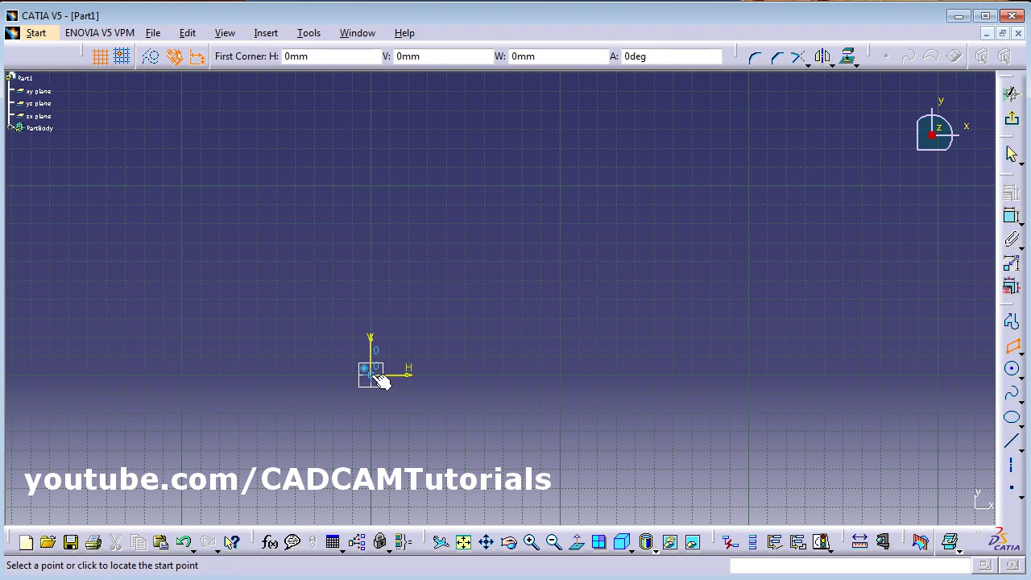
click(377, 376)
click(635, 297)
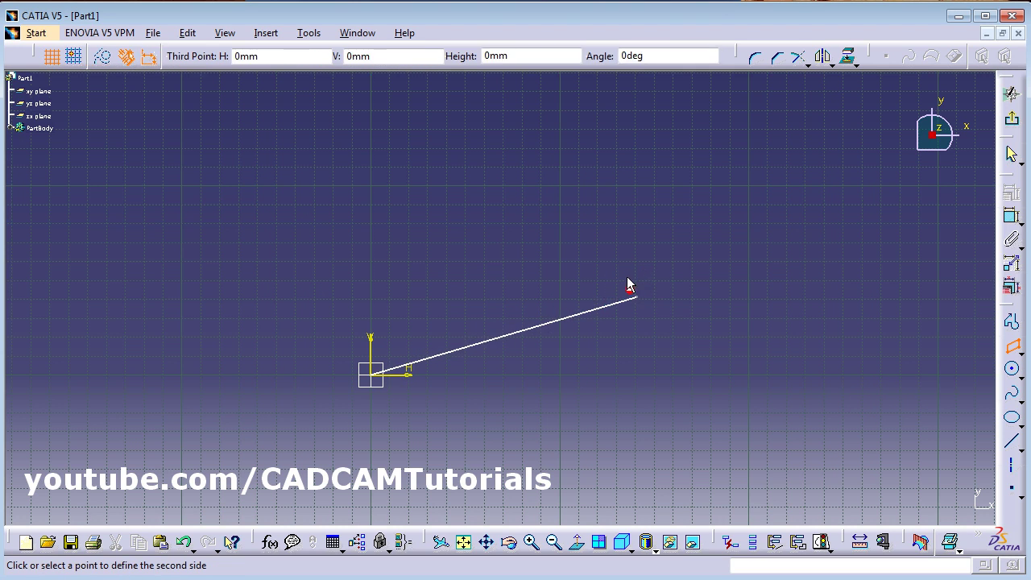
click(680, 143)
click(734, 284)
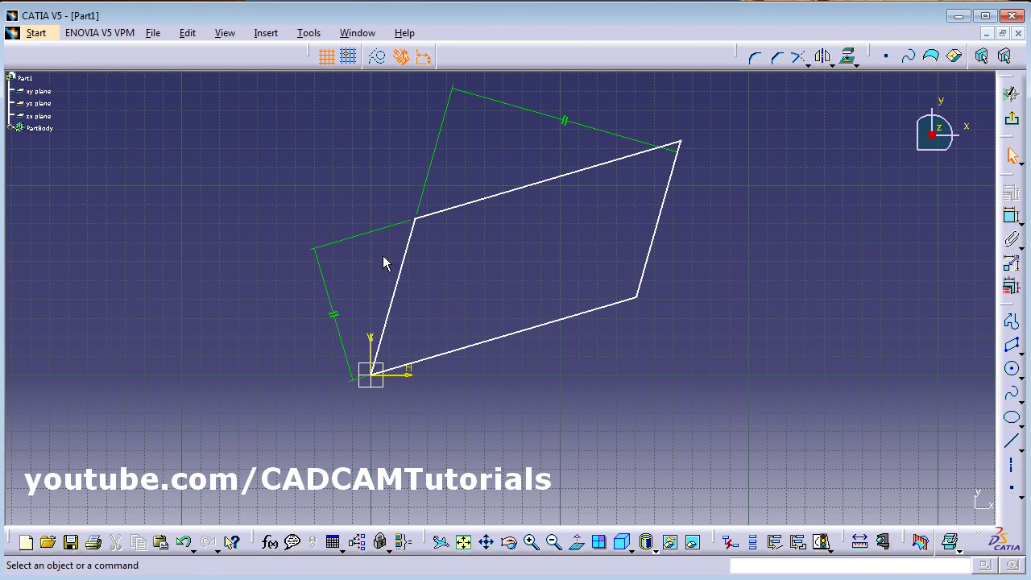
Delete the parallelogram together with its constraints
drag(745, 445, 198, 127)
key(Delete)
click(1011, 368)
Sketch a horizontal elongated hole with its first centre at the origin and a radius of about 35 mm
click(1019, 352)
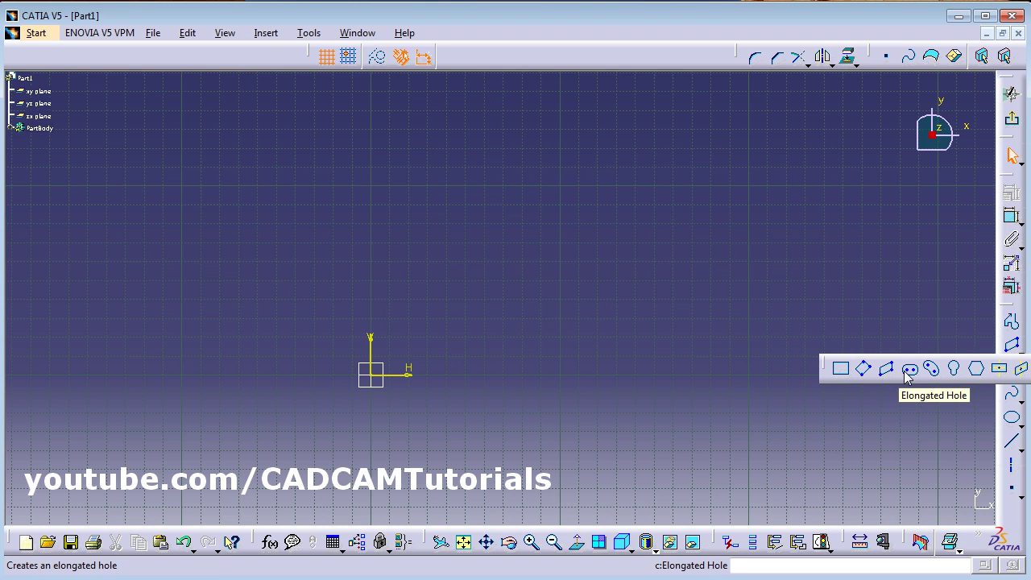
click(910, 368)
click(372, 374)
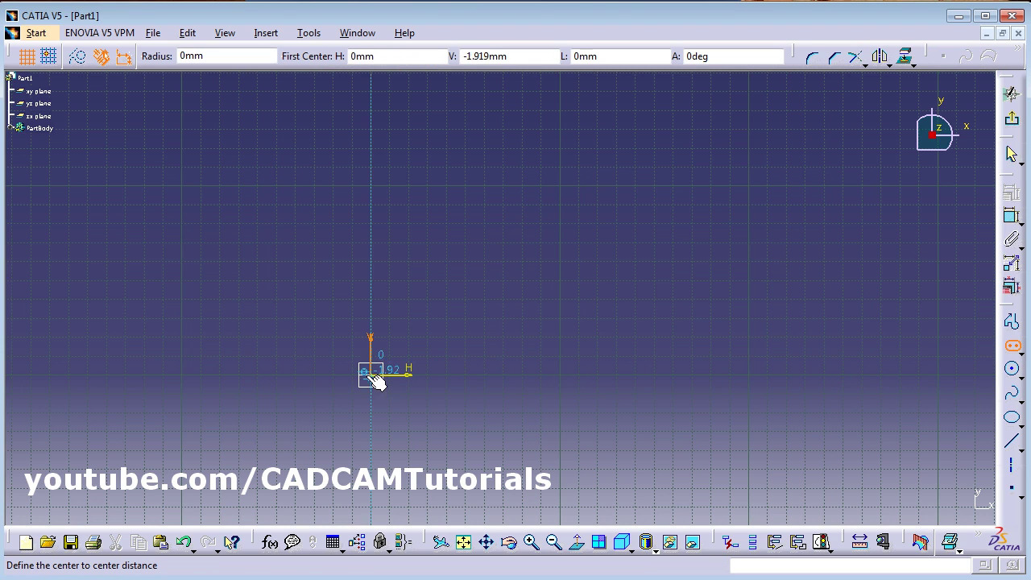
click(371, 374)
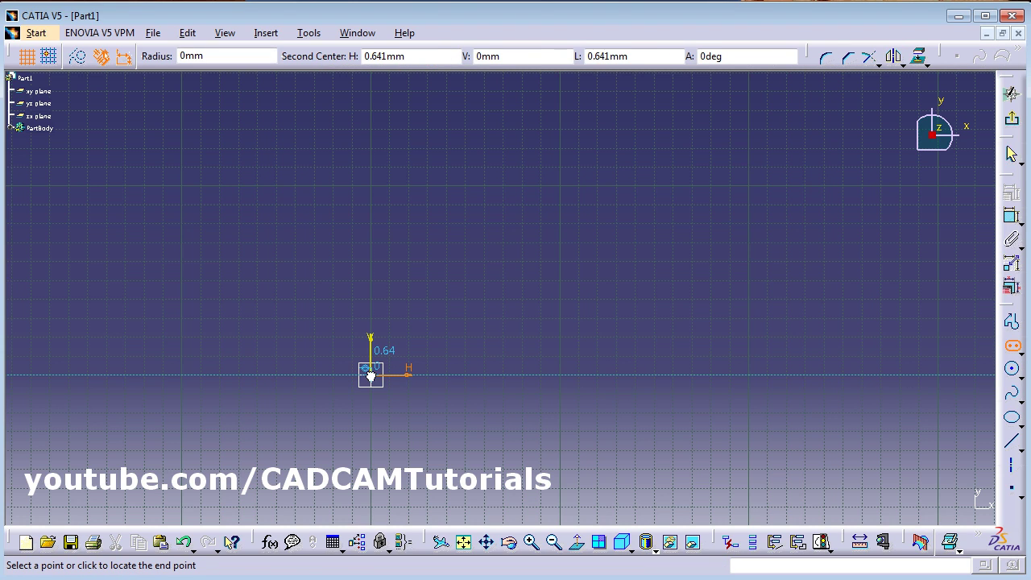
click(549, 374)
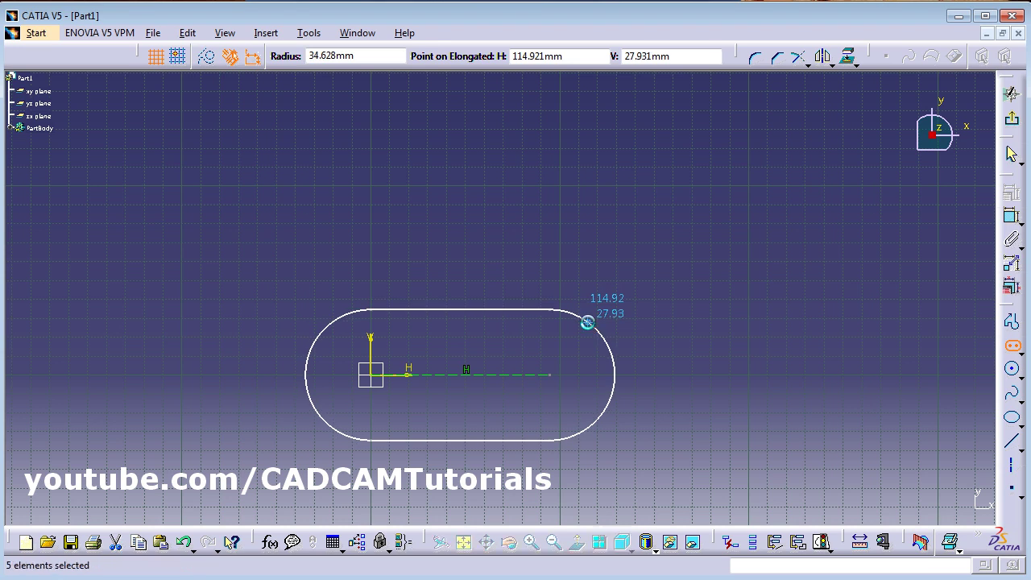
click(587, 319)
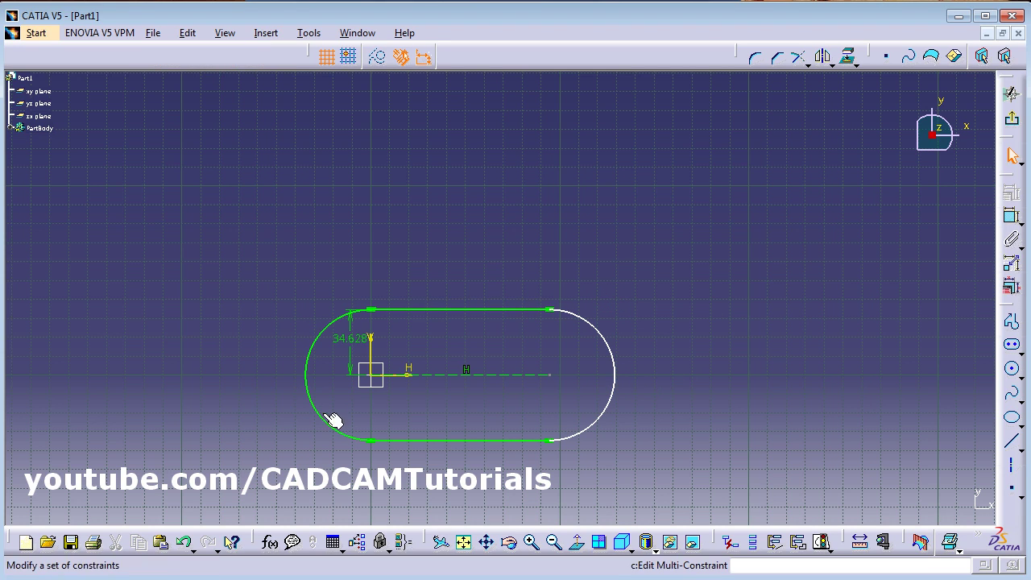
click(354, 343)
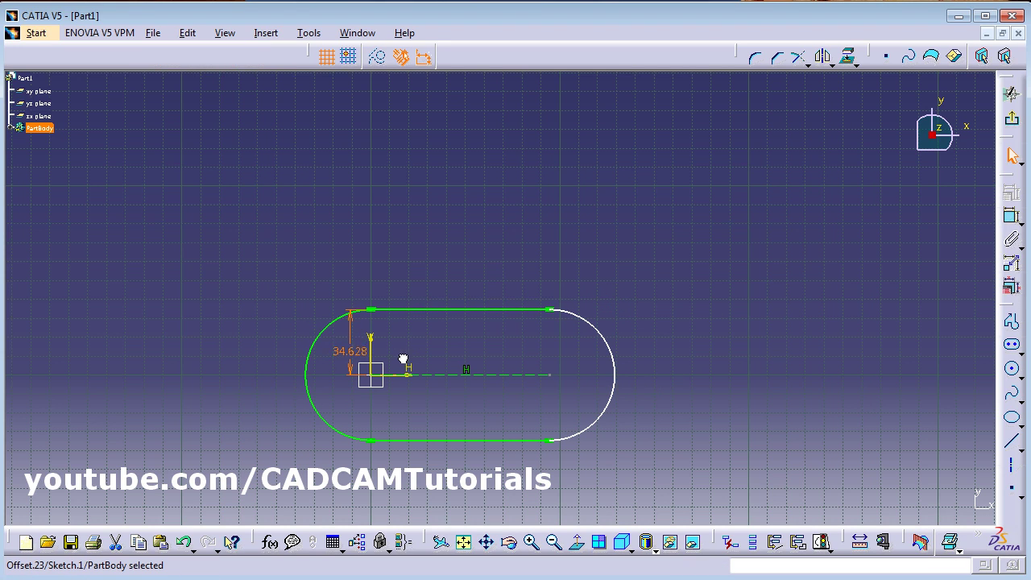
click(333, 321)
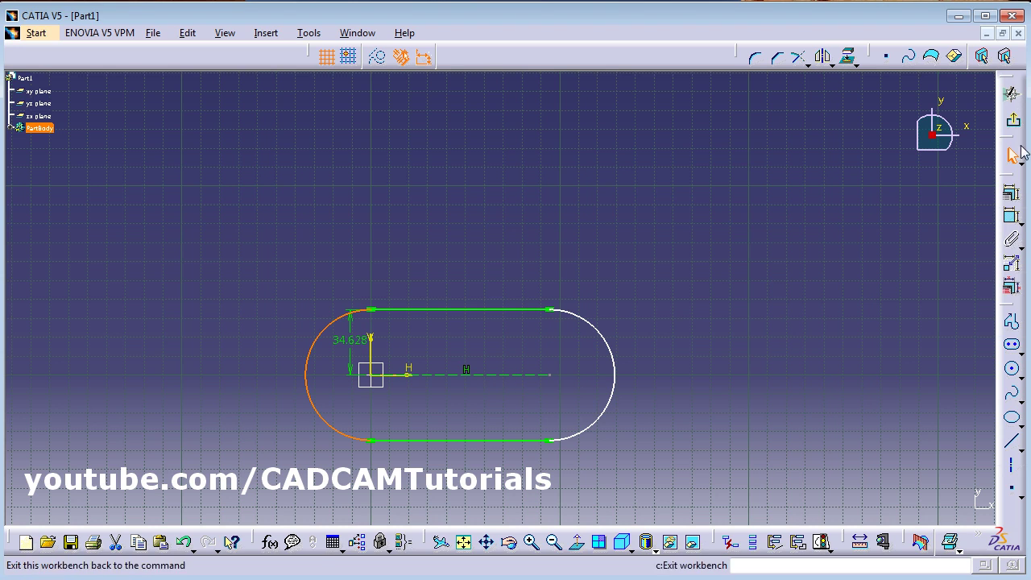
click(1013, 218)
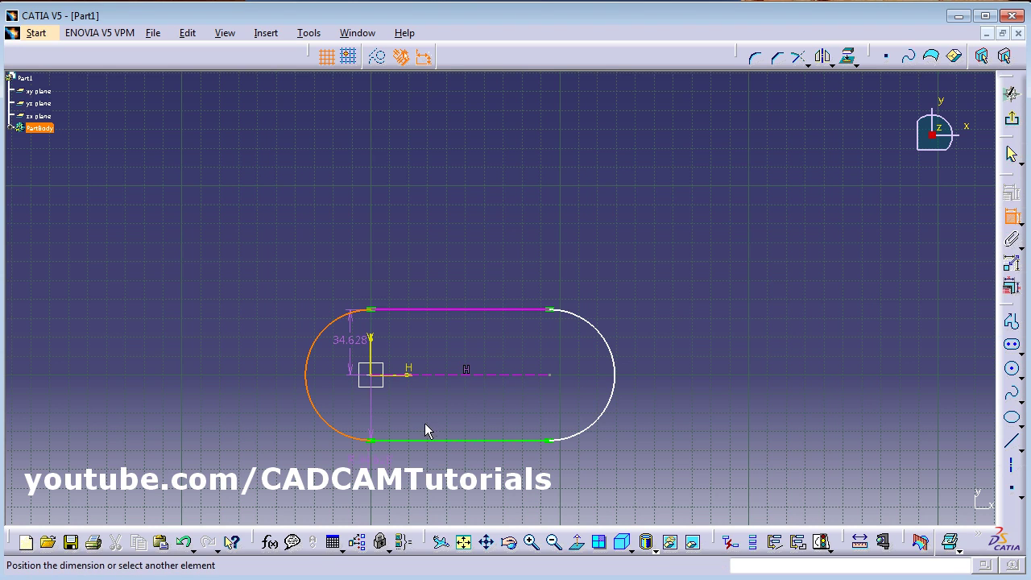
click(459, 376)
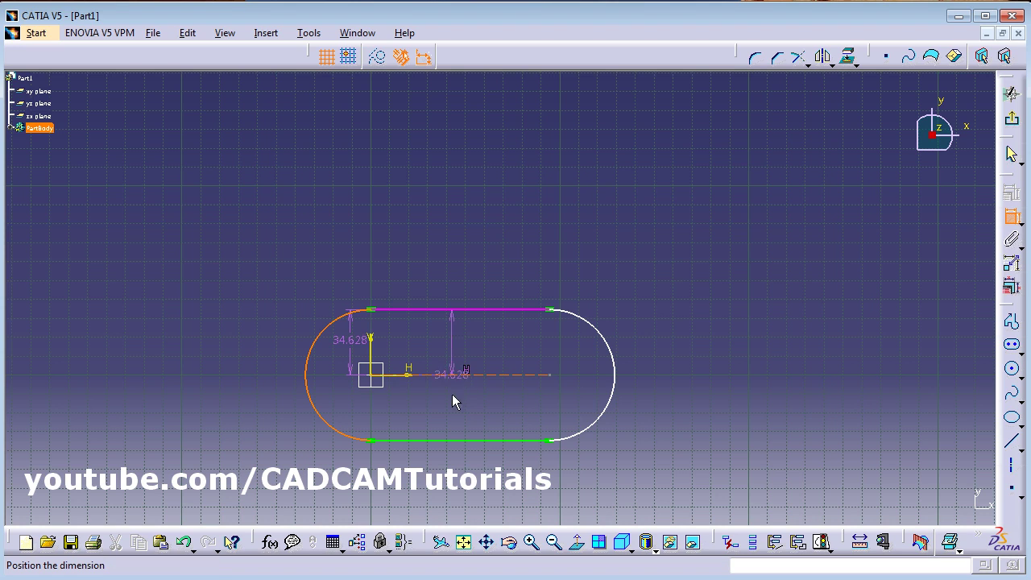
key(Escape)
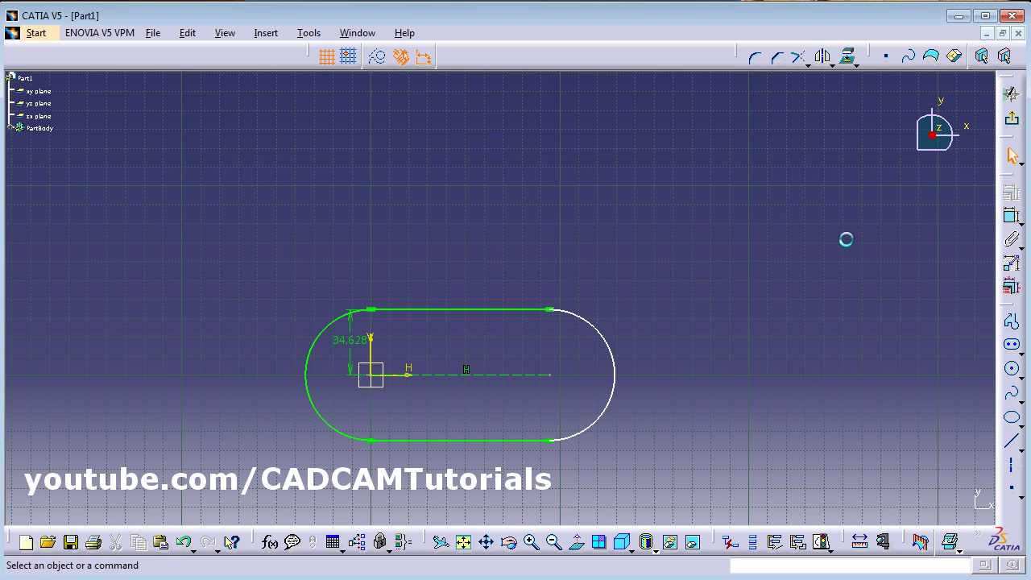
Dimension the elongated hole's centre-to-centre distance, placing the dimension below the shape
click(1012, 219)
click(435, 375)
click(444, 488)
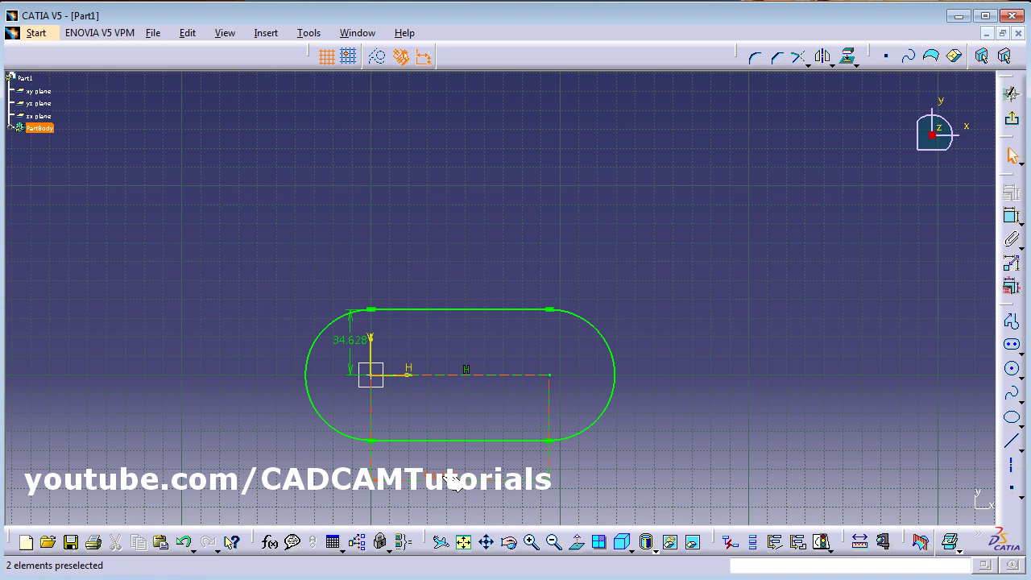
Set the elongated hole's centre-to-centre distance to 100 mm
double_click(455, 480)
text(100mm)
key(Return)
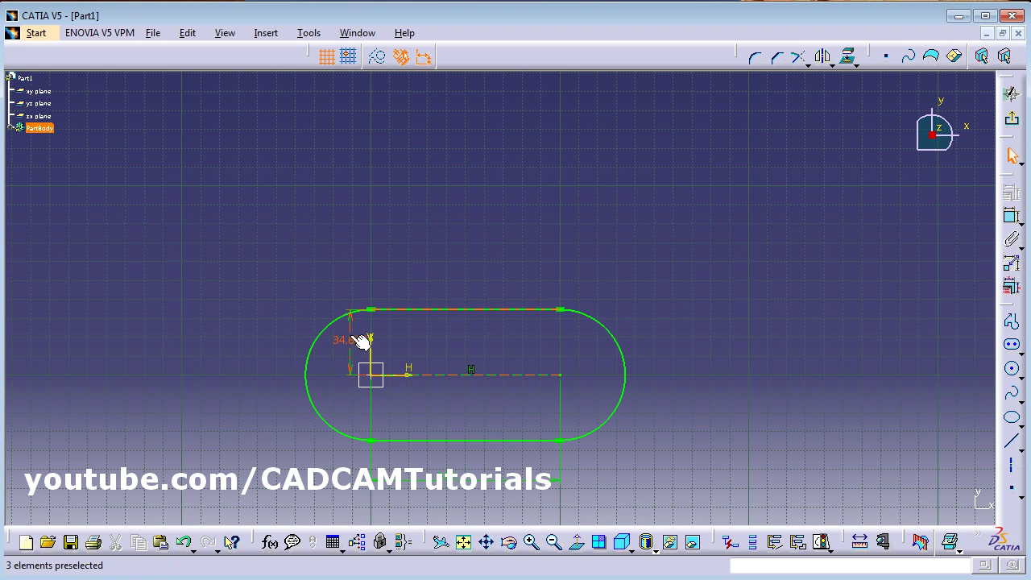
Delete the elongated hole together with its constraints
drag(244, 244, 673, 490)
click(657, 472)
drag(258, 263, 655, 505)
key(Delete)
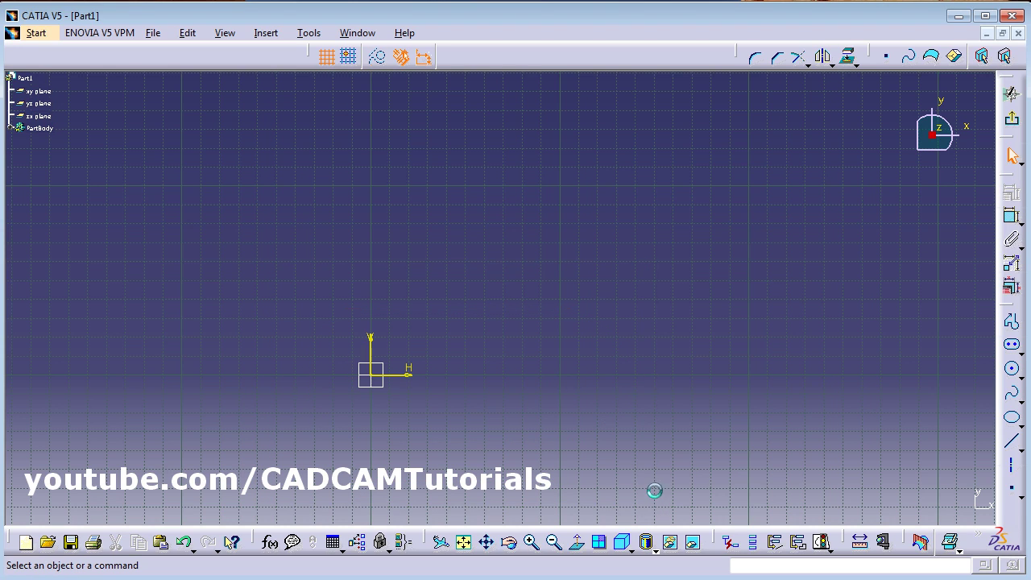
Sketch a cylindrical elongated hole about the origin, sweeping about 100° from the horizontal axis, with centreline radius about 88 mm and end radius about 29 mm
click(1021, 353)
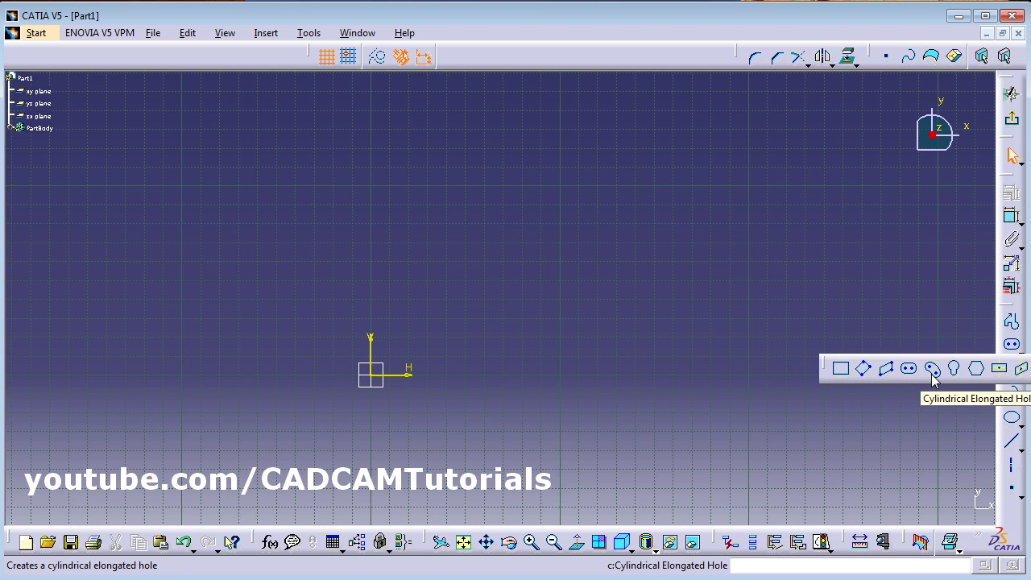
click(932, 369)
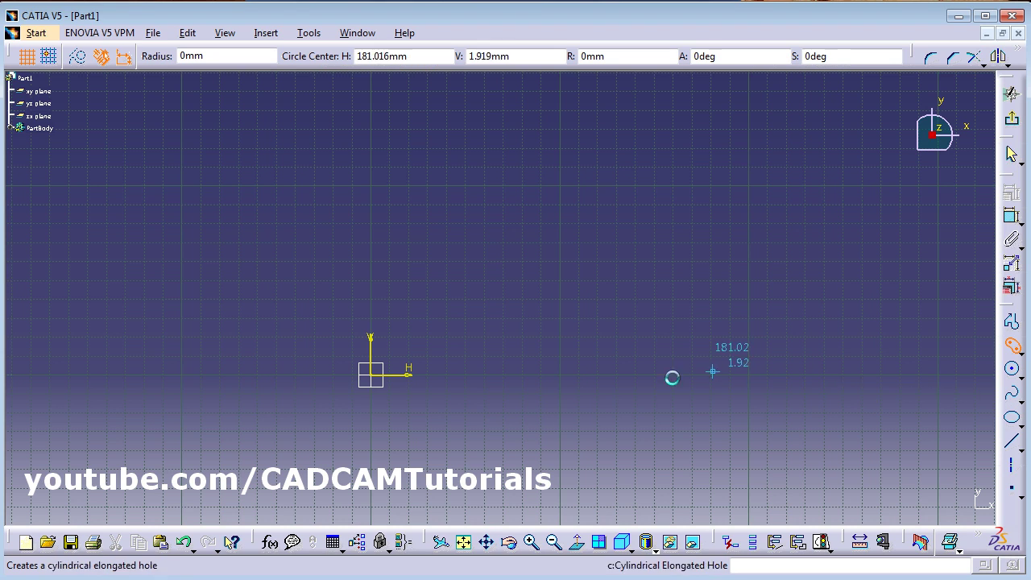
click(376, 375)
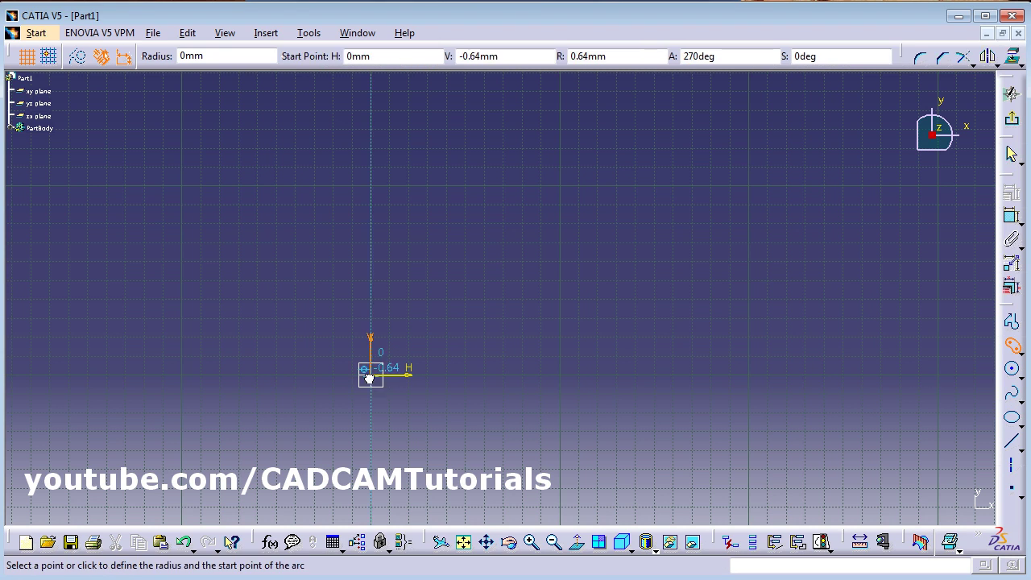
click(536, 375)
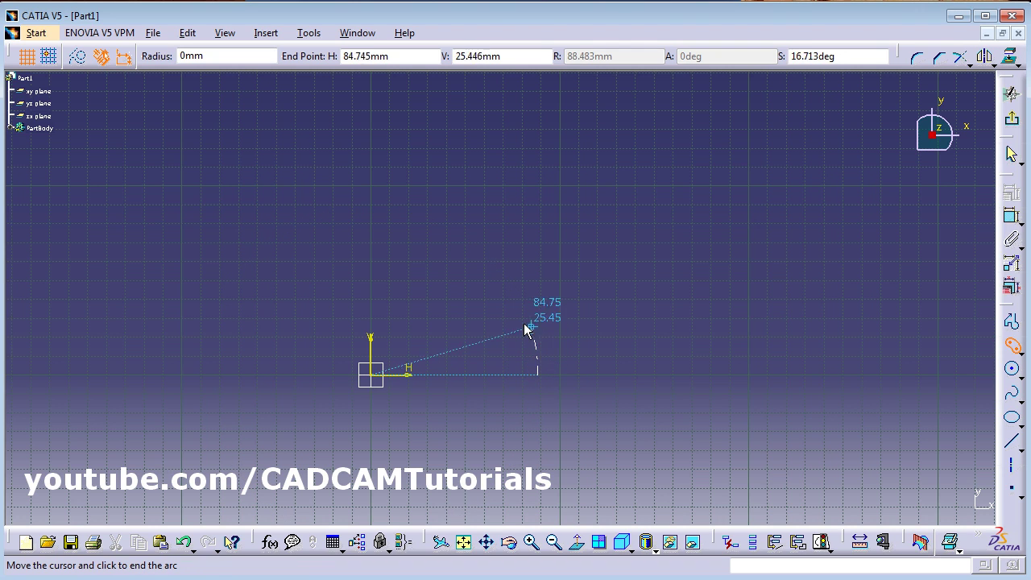
click(343, 211)
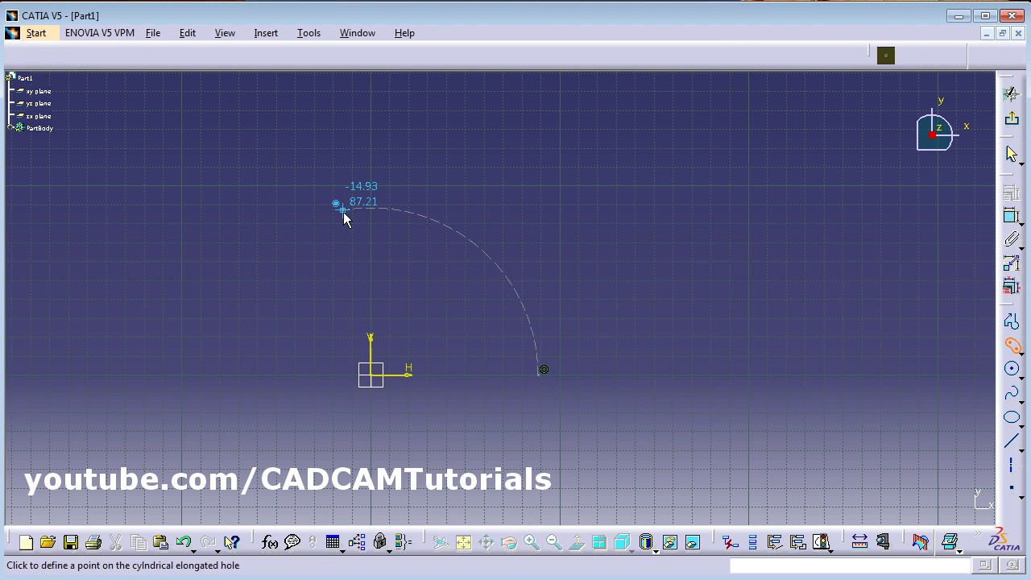
click(334, 268)
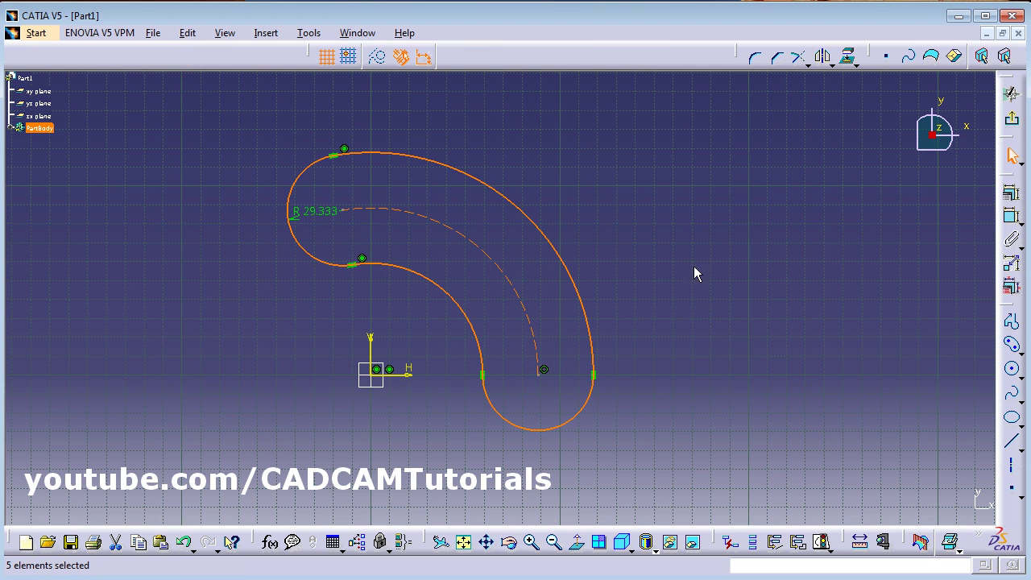
Dimension the curved slot's centreline radius outside the shape and move the end-radius dimension above its upper end
click(1012, 224)
click(501, 258)
click(567, 161)
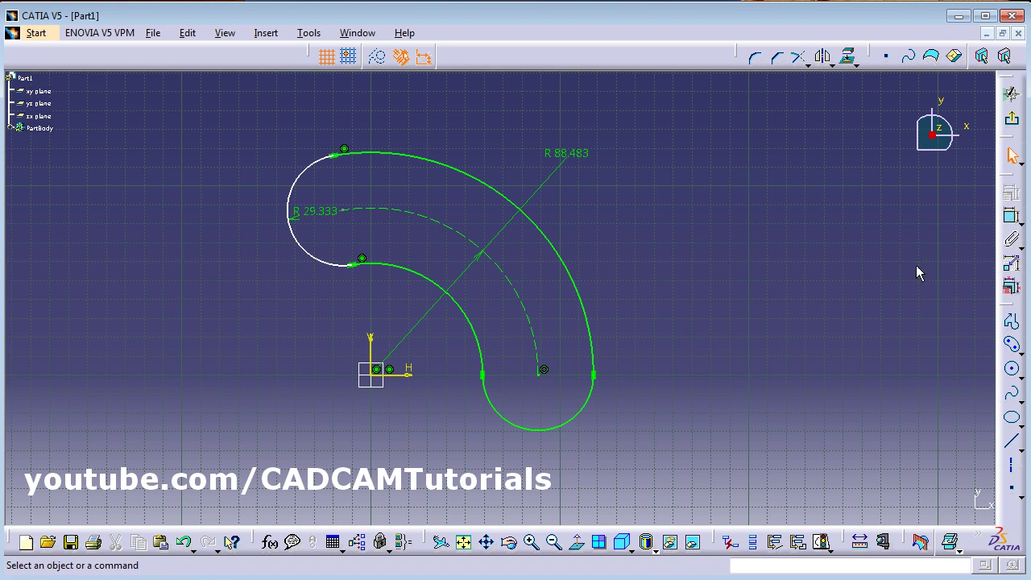
drag(321, 216, 273, 134)
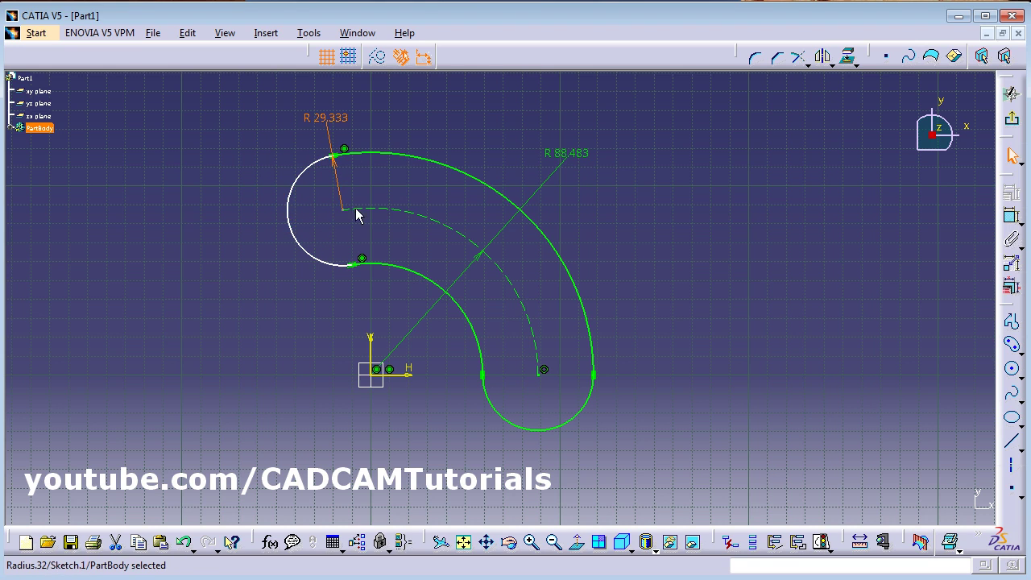
Draw an axis from the origin to the slot's upper end centre and dimension its angle to the horizontal axis
click(370, 374)
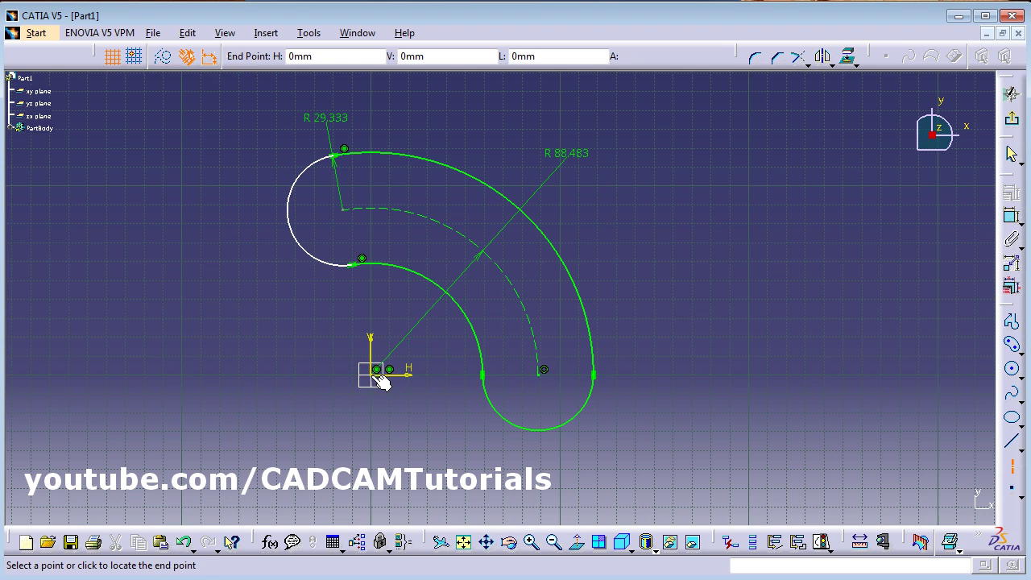
click(344, 209)
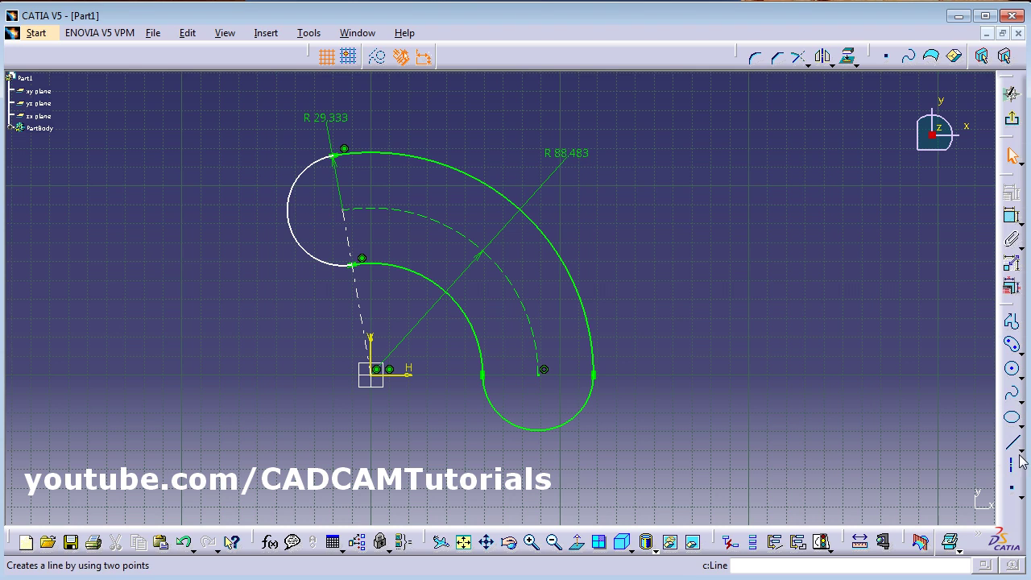
click(1012, 216)
click(411, 376)
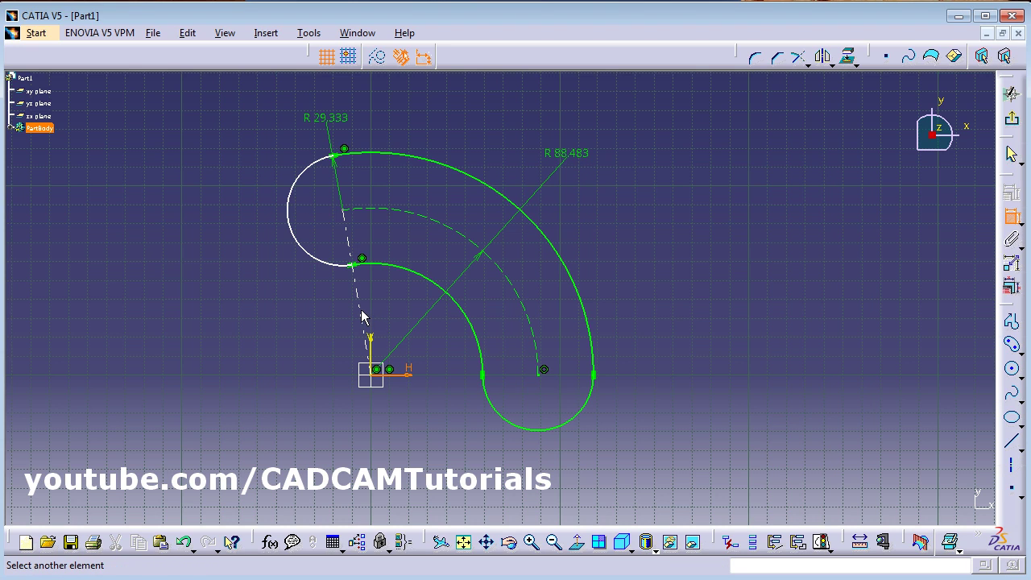
click(366, 321)
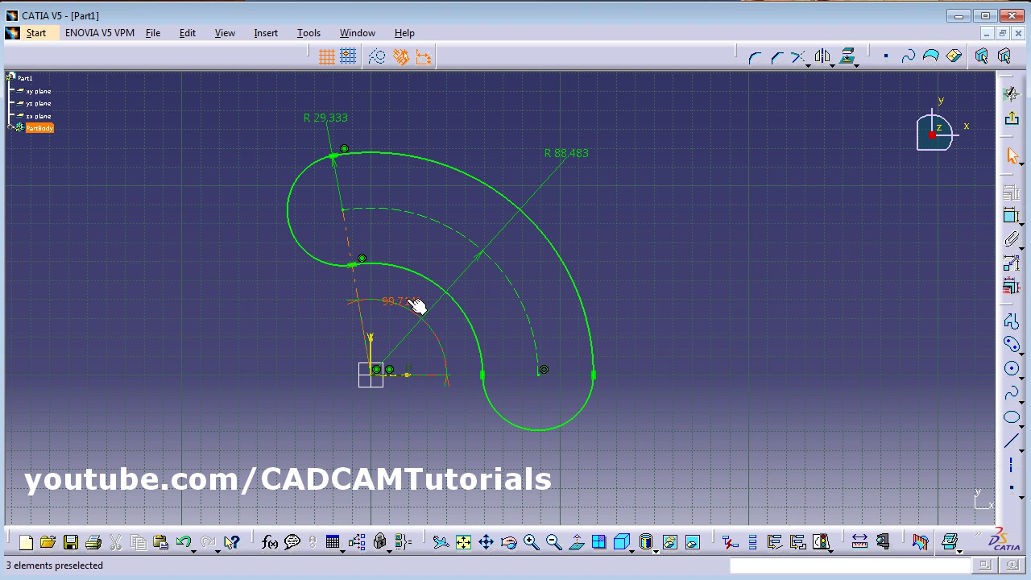
Set the angle between the slot's axis line and the horizontal axis to 100°
double_click(410, 301)
text(100)
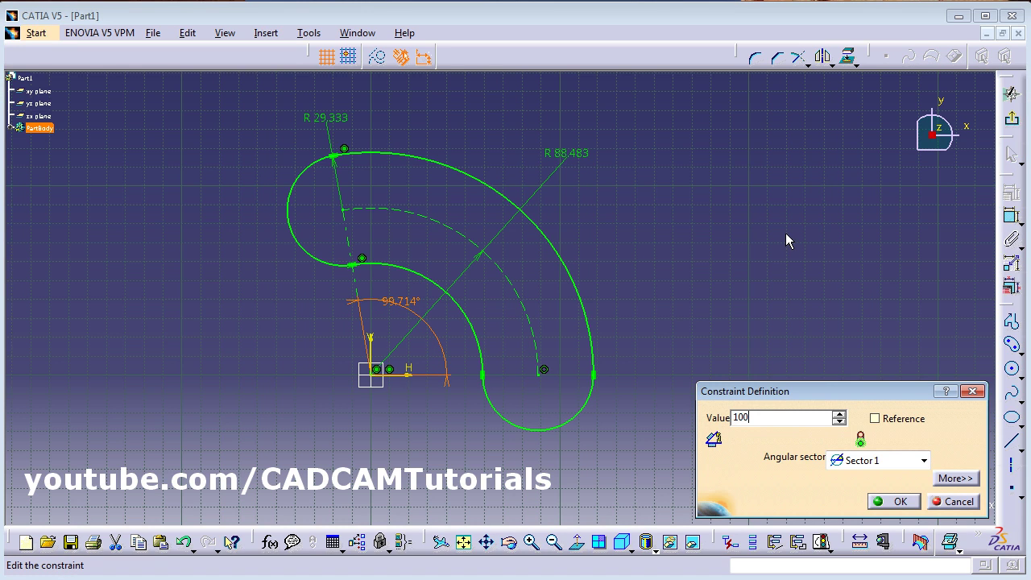
key(Return)
click(650, 159)
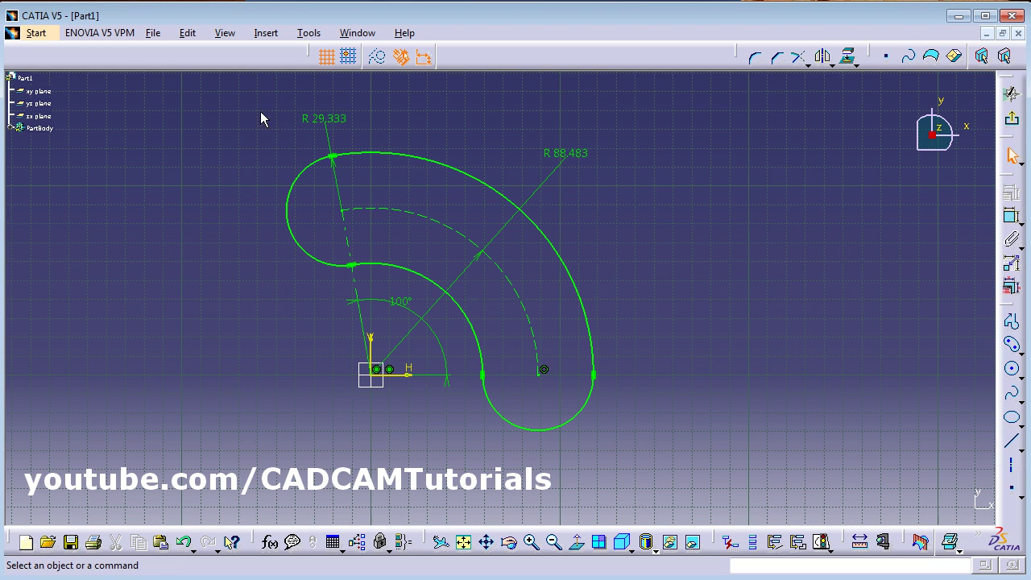
Delete the cylindrical elongated hole with its axis line and dimensions
drag(231, 83, 698, 486)
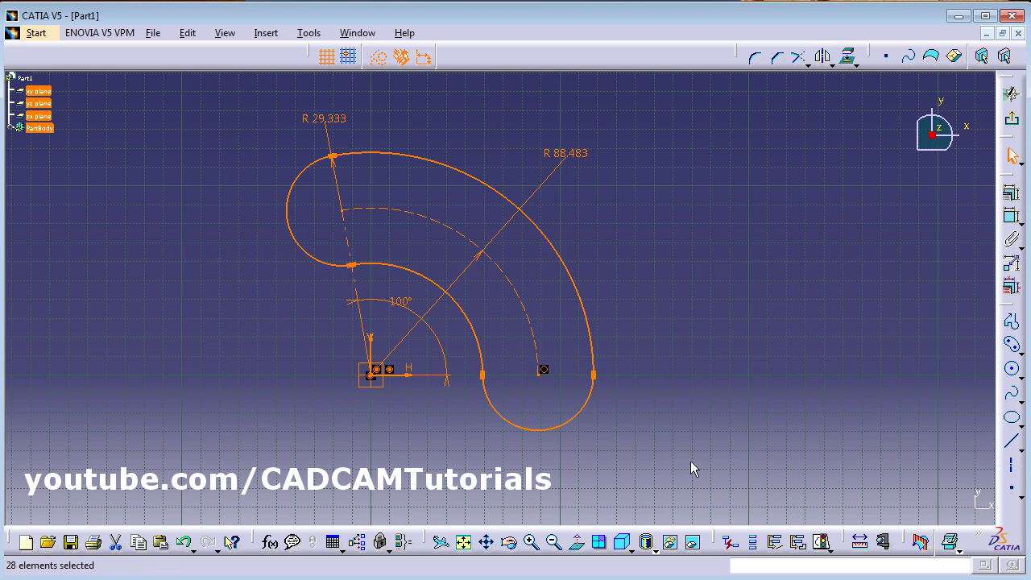
key(Delete)
Sketch a keyhole profile with its large arc of about 29 mm radius centred at the origin and its small arc directly below
click(1019, 351)
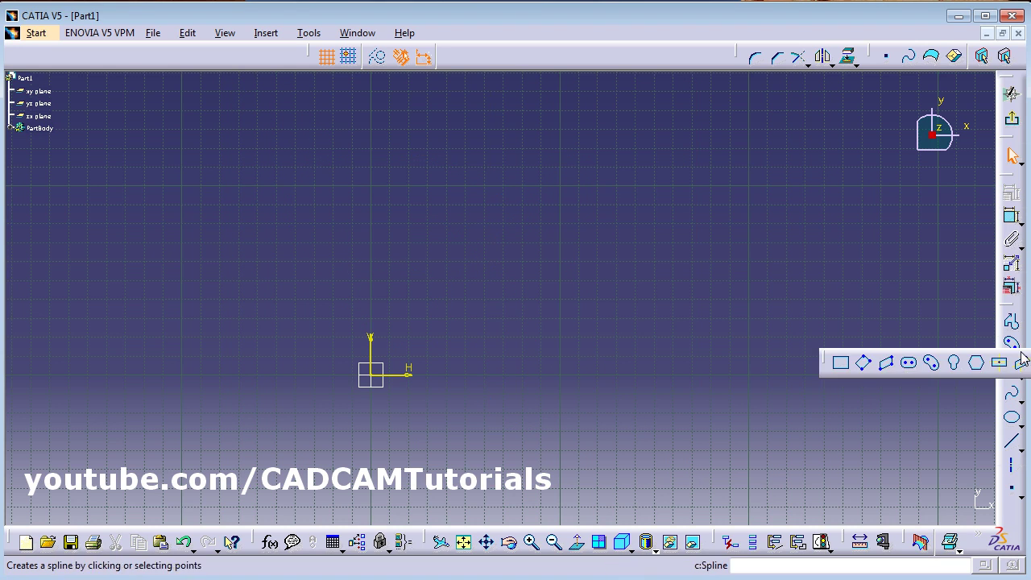
click(956, 364)
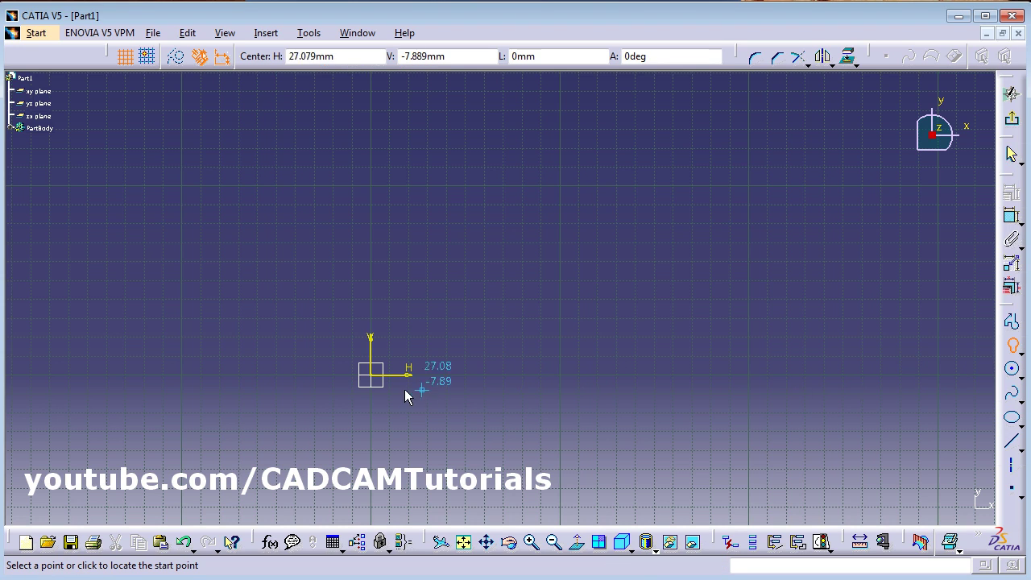
click(374, 375)
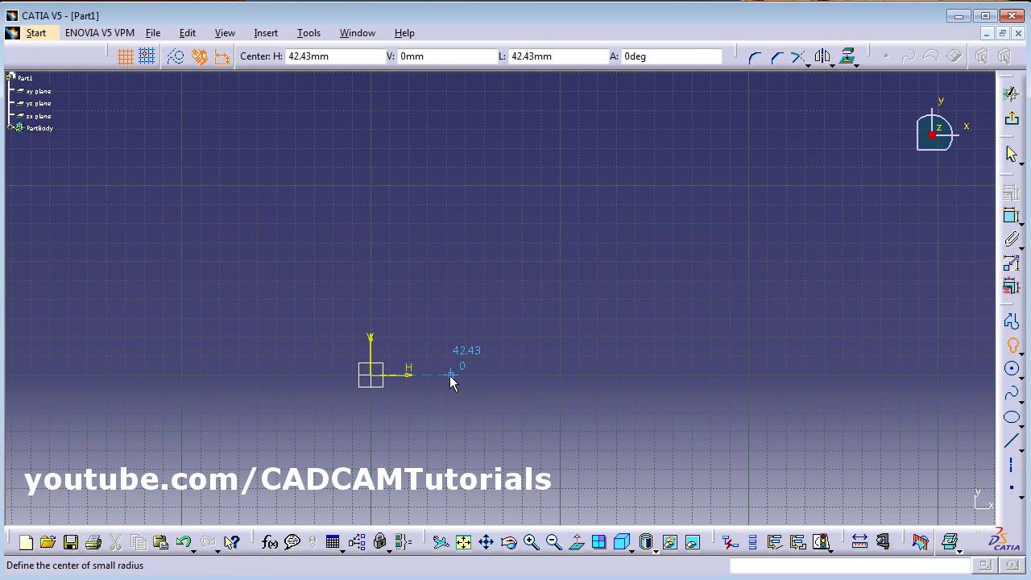
click(370, 441)
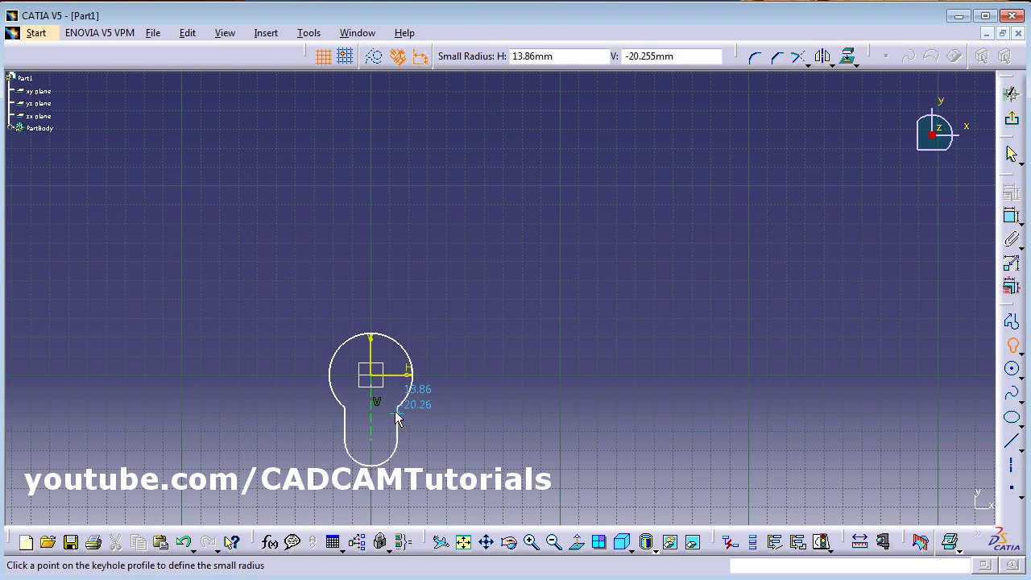
click(404, 409)
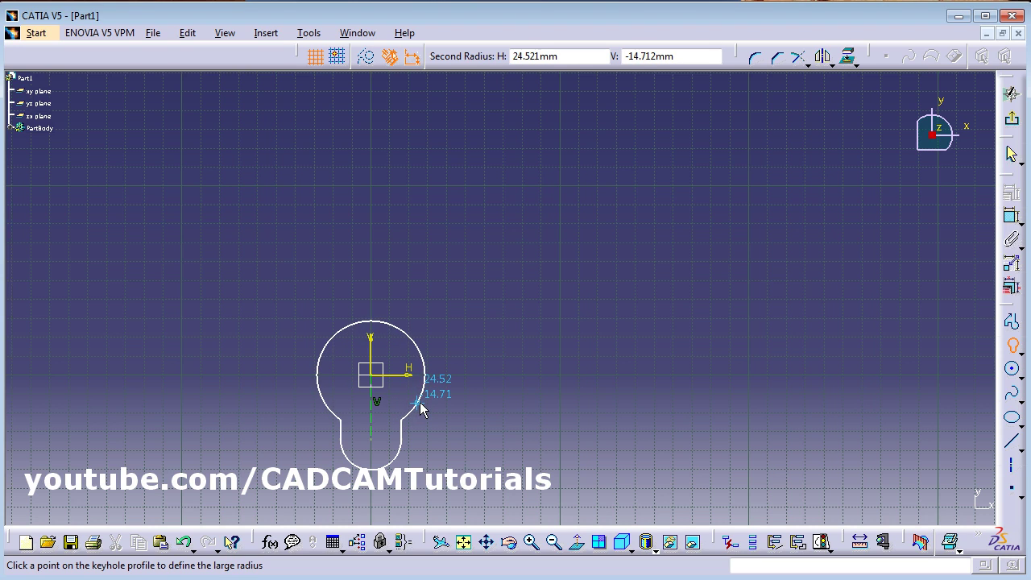
click(419, 402)
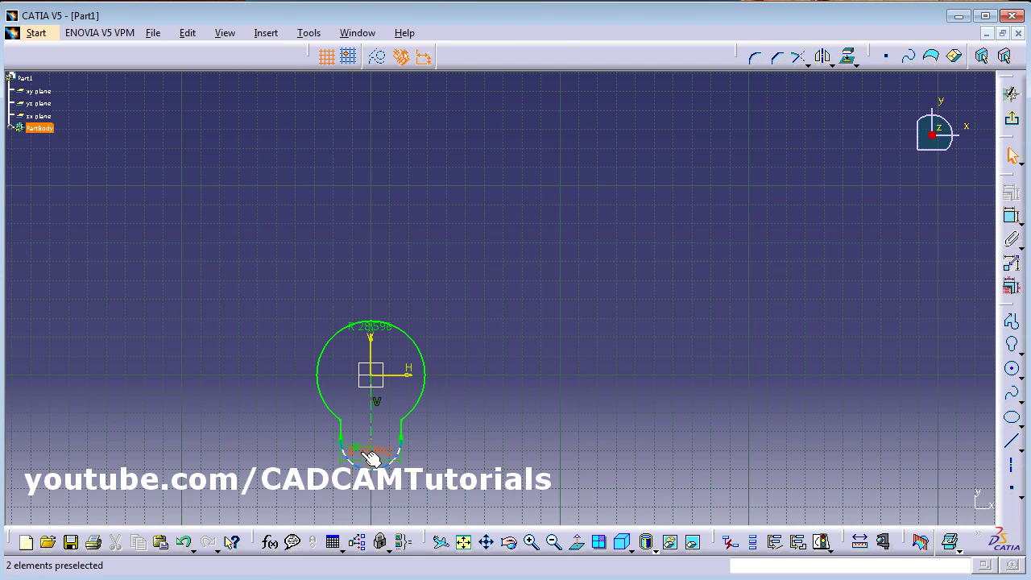
Move the keyhole's small-radius dimension below its lower arc and shift that arc slightly downward
click(371, 459)
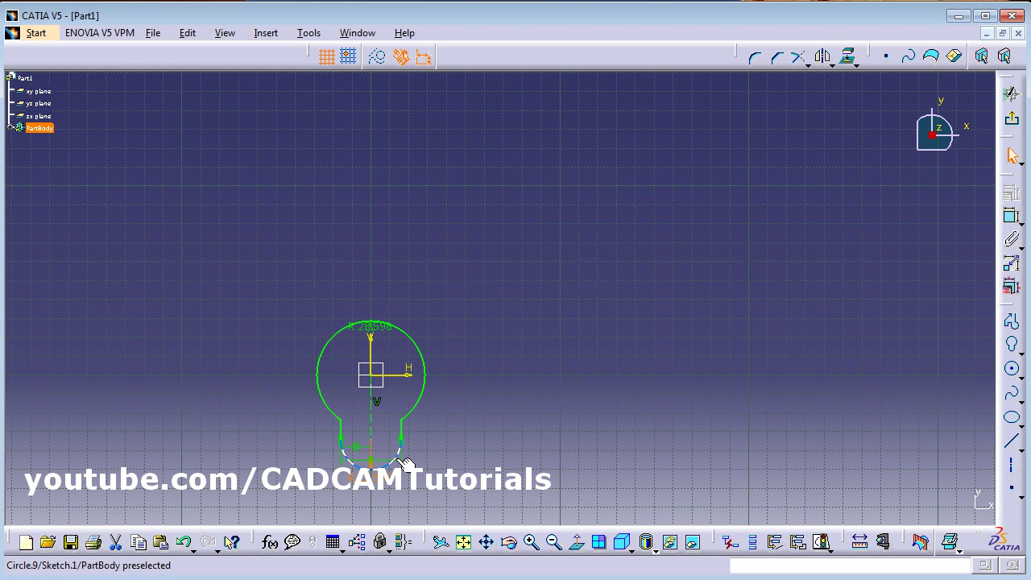
click(464, 422)
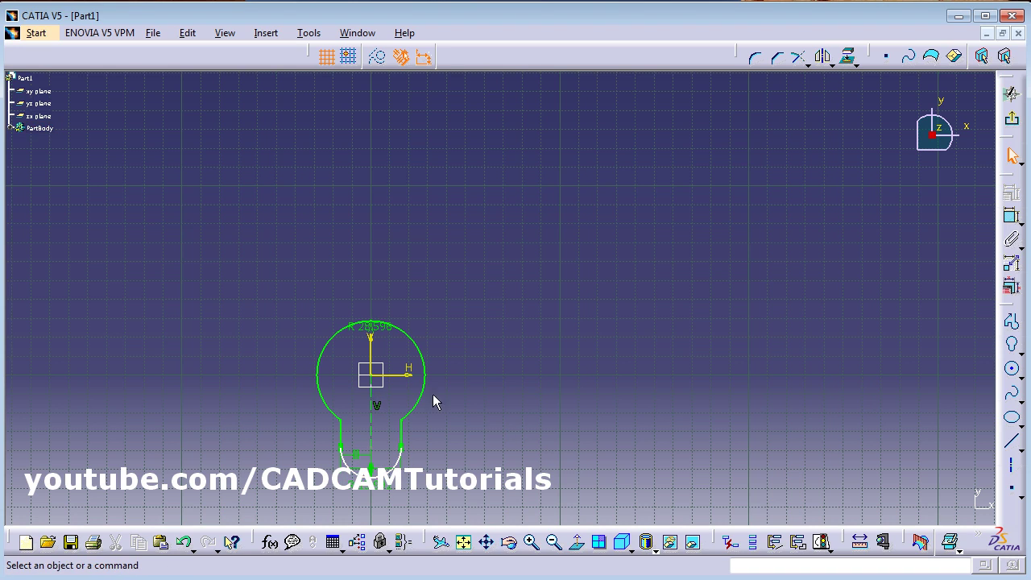
click(394, 320)
click(439, 302)
Delete the keyhole profile together with its constraints
drag(225, 278, 474, 494)
key(Delete)
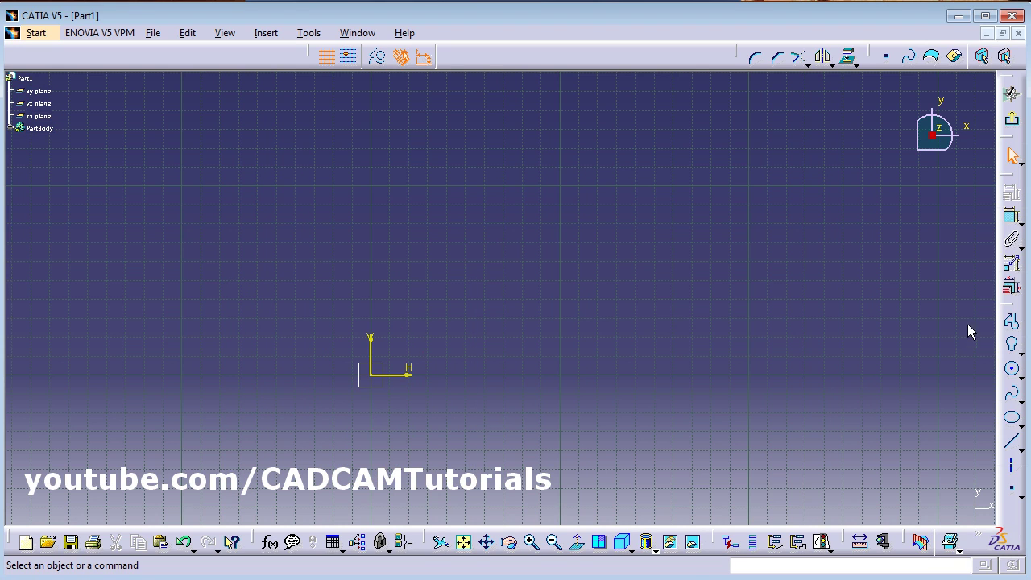
Sketch a hexagon centred at the origin with horizontal upper and lower sides, about 119 mm across flats
click(1019, 352)
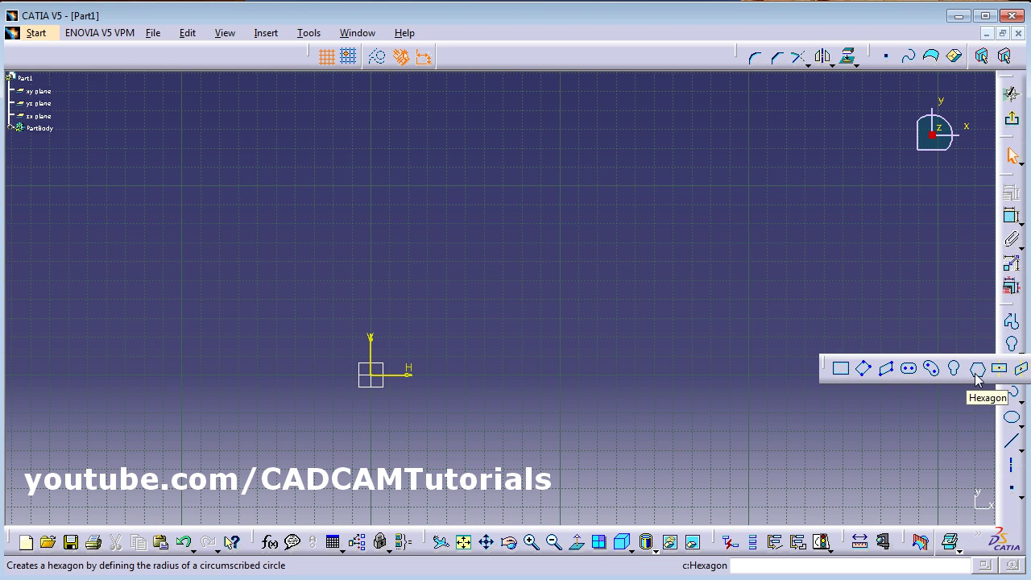
click(976, 371)
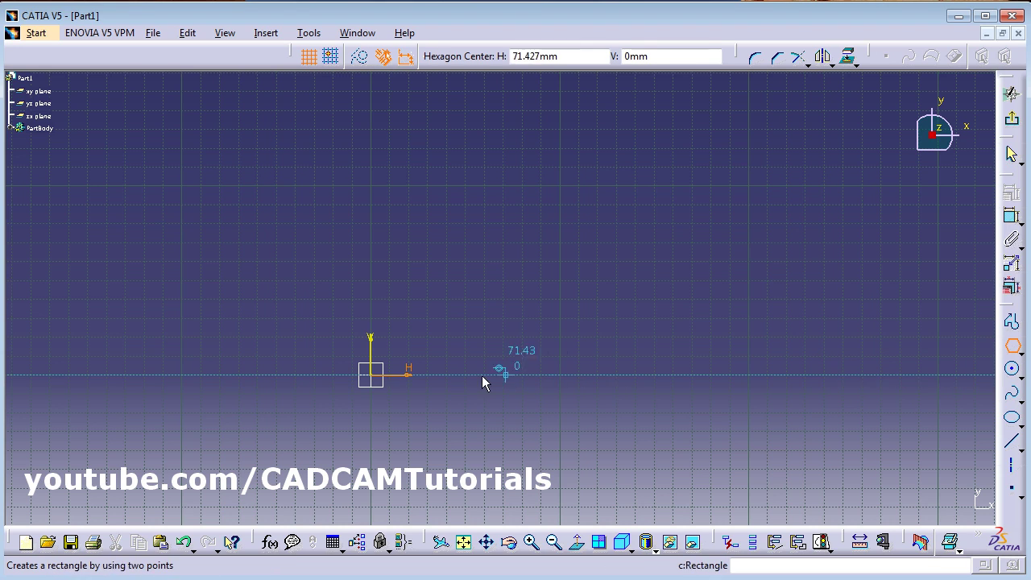
click(383, 383)
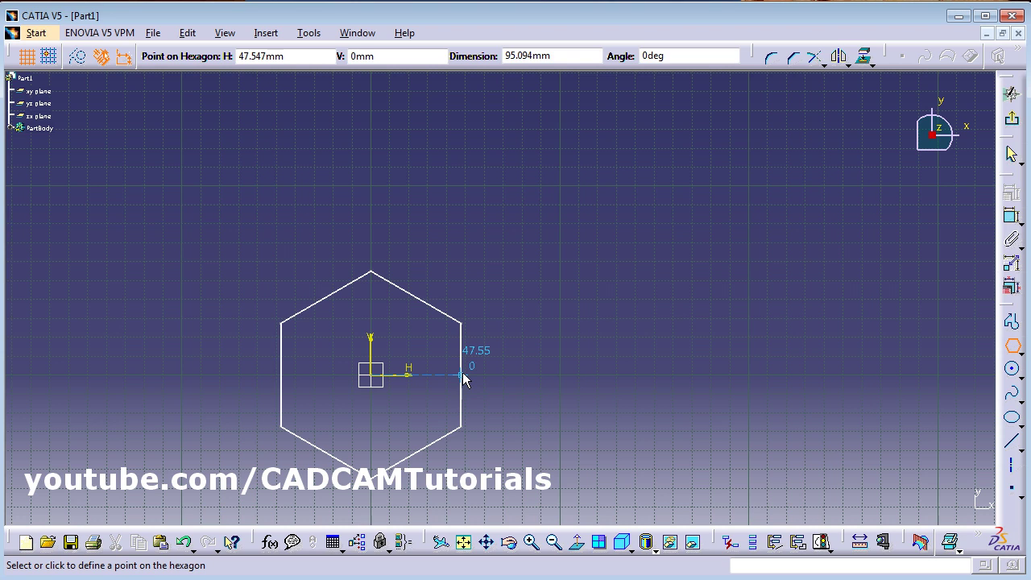
click(370, 261)
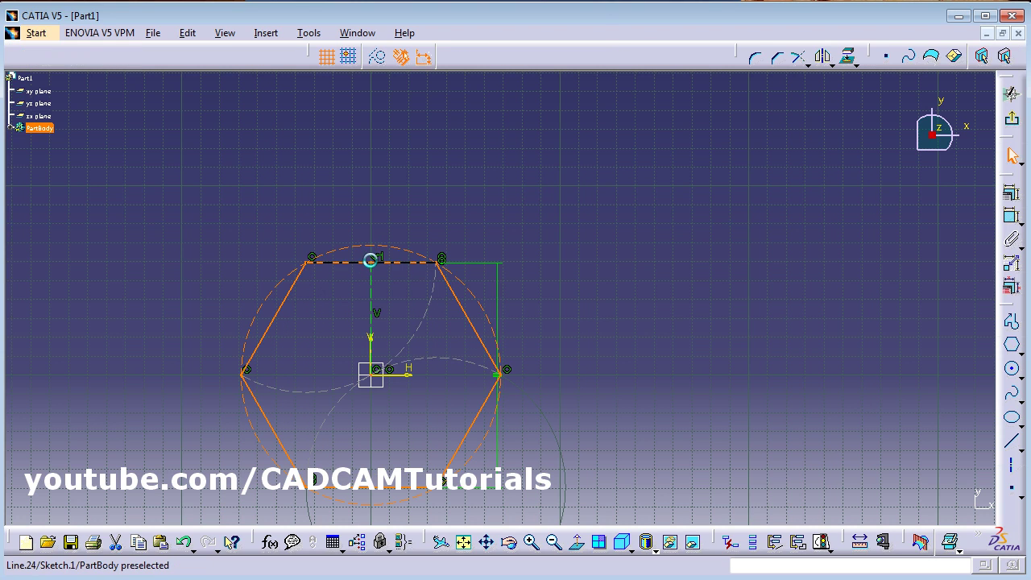
click(625, 362)
Dimension the distance between the hexagon's upper and lower sides, placing the dimension to the right of the shape
mouse_move(610, 370)
middle_down()
mouse_move(609, 325)
mouse_move(671, 295)
mouse_move(675, 330)
middle_up()
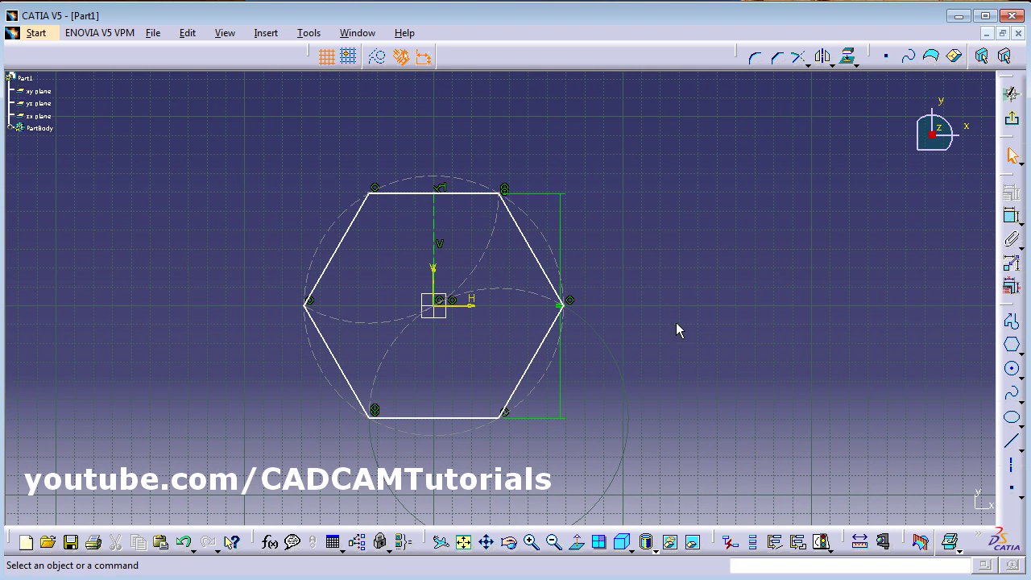
click(1010, 220)
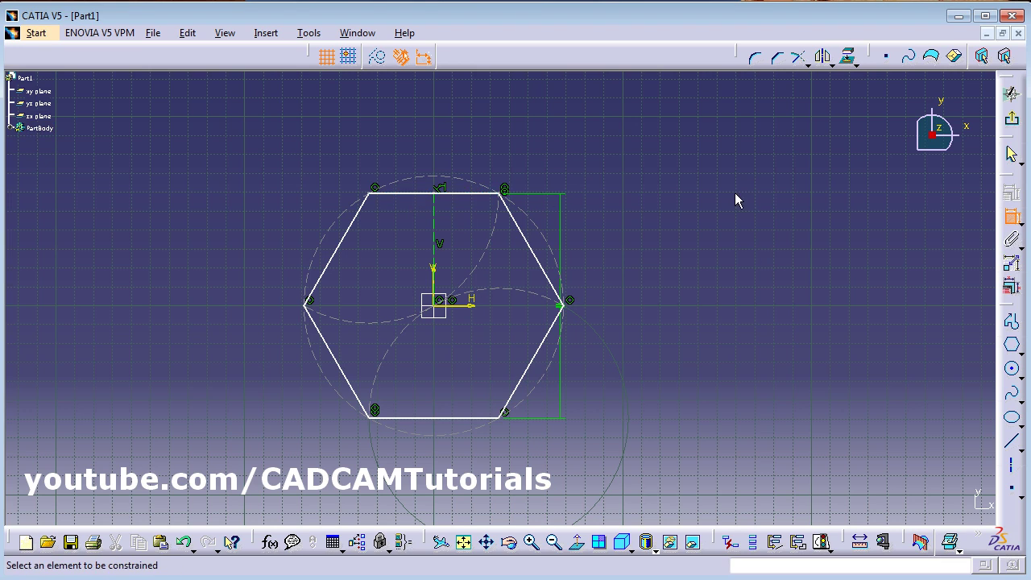
click(469, 194)
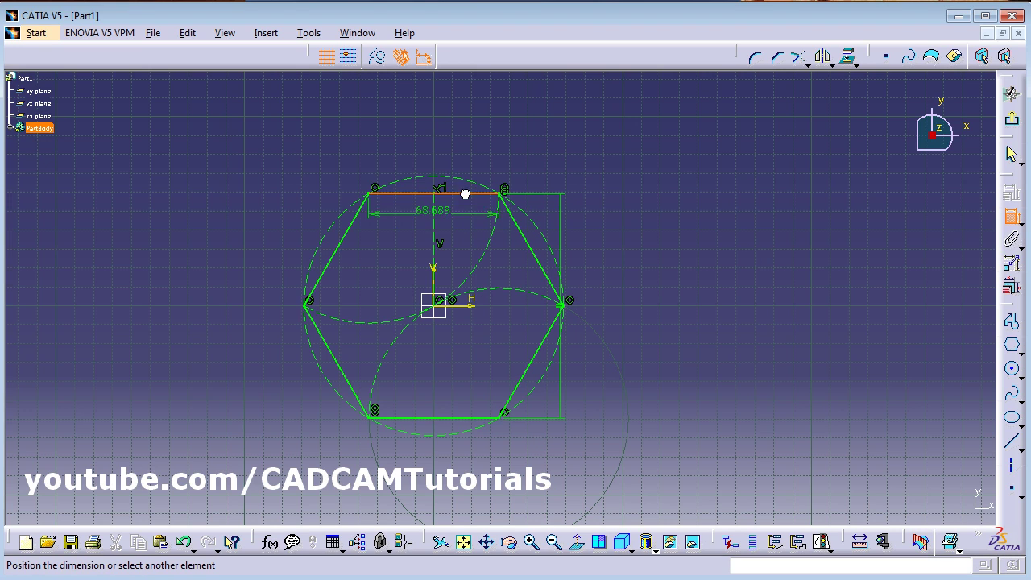
click(453, 414)
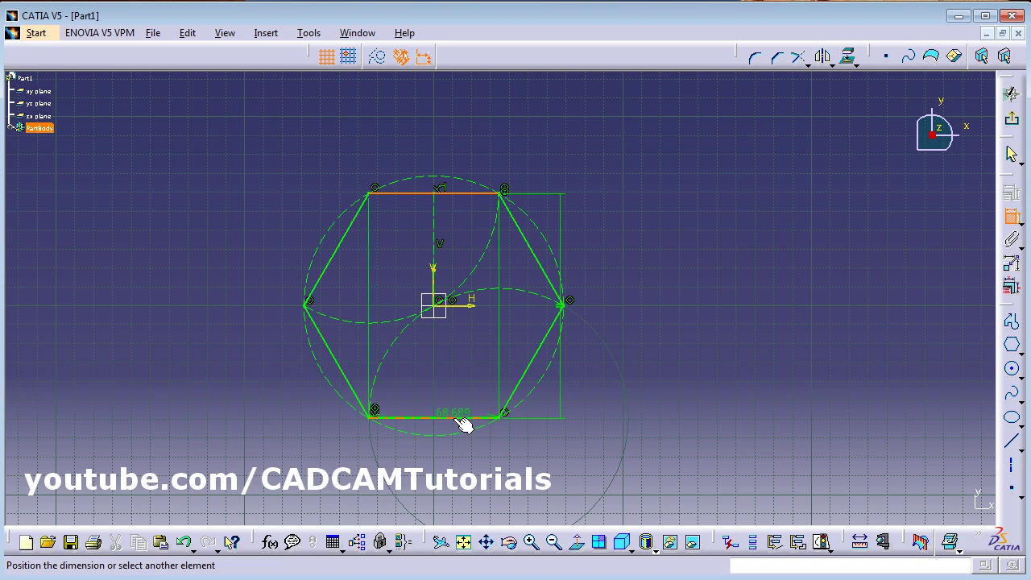
click(644, 302)
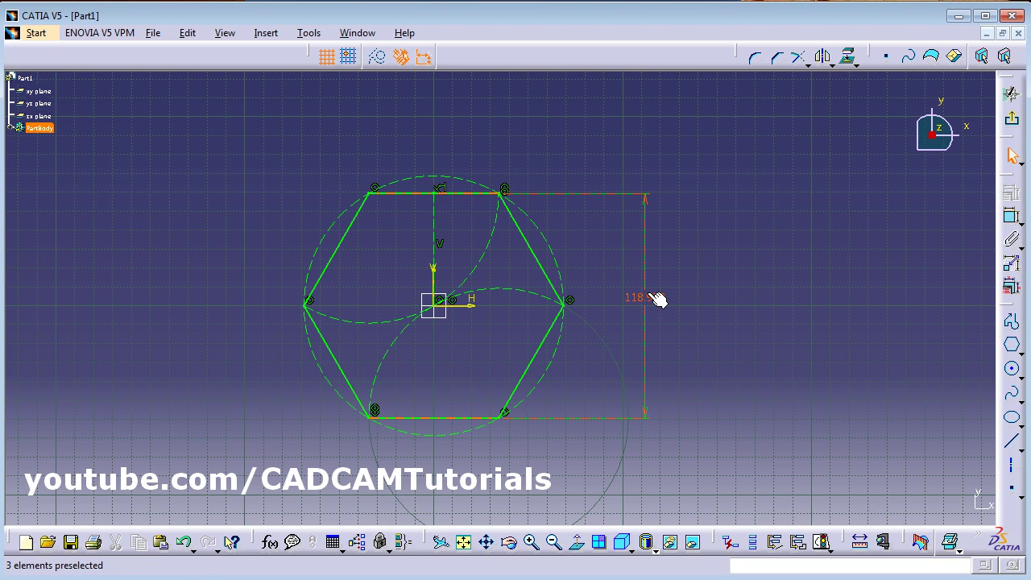
click(1012, 217)
click(310, 306)
click(572, 310)
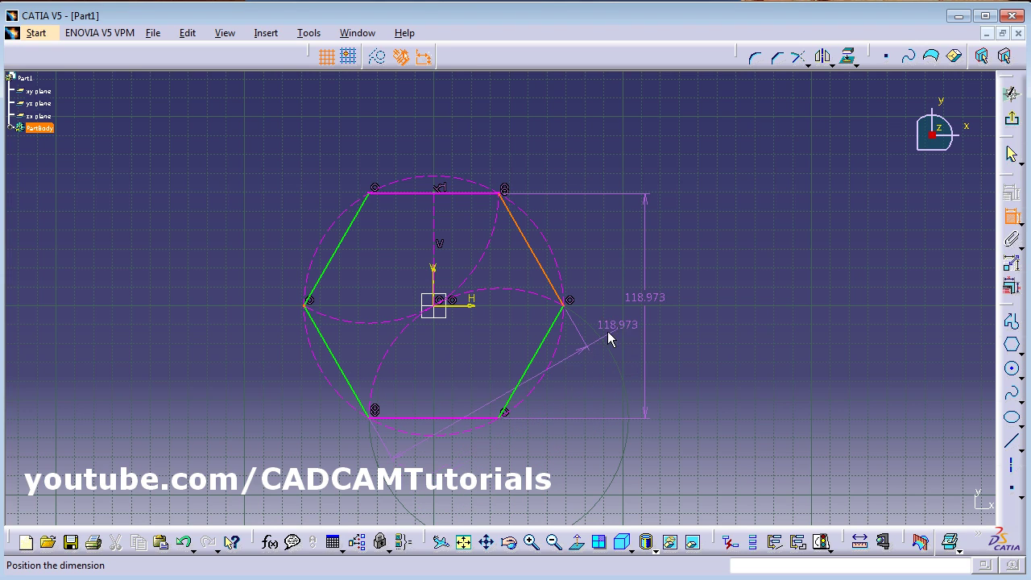
click(621, 329)
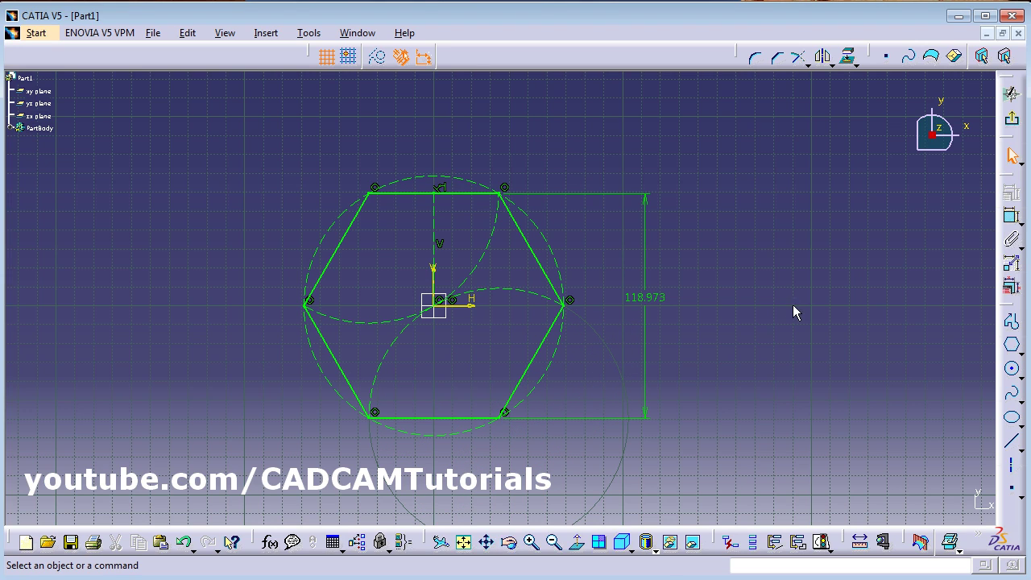
Dimension the horizontal distance between the hexagon's outermost side corners, placing the dimension below the shape
click(1009, 228)
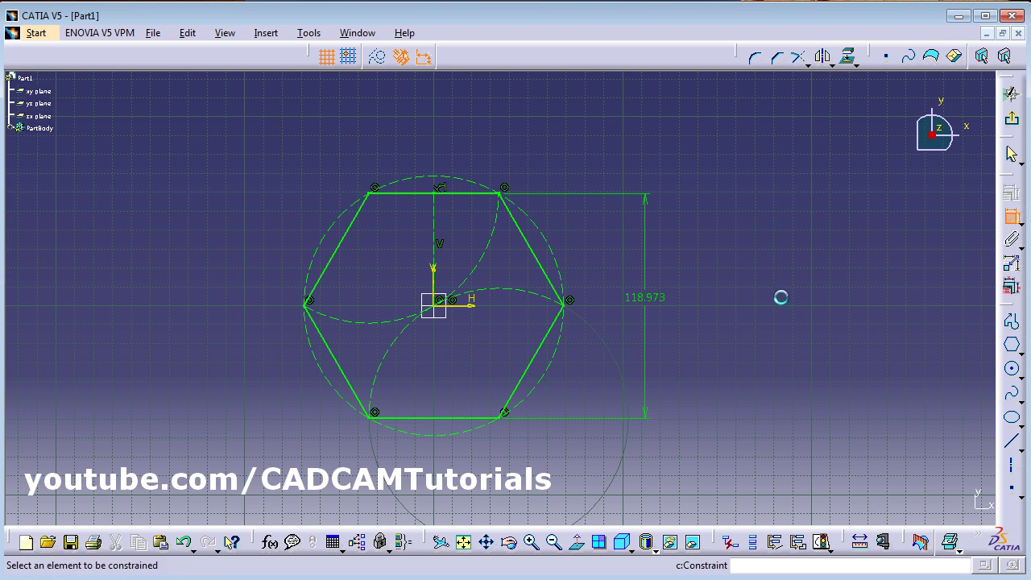
click(309, 303)
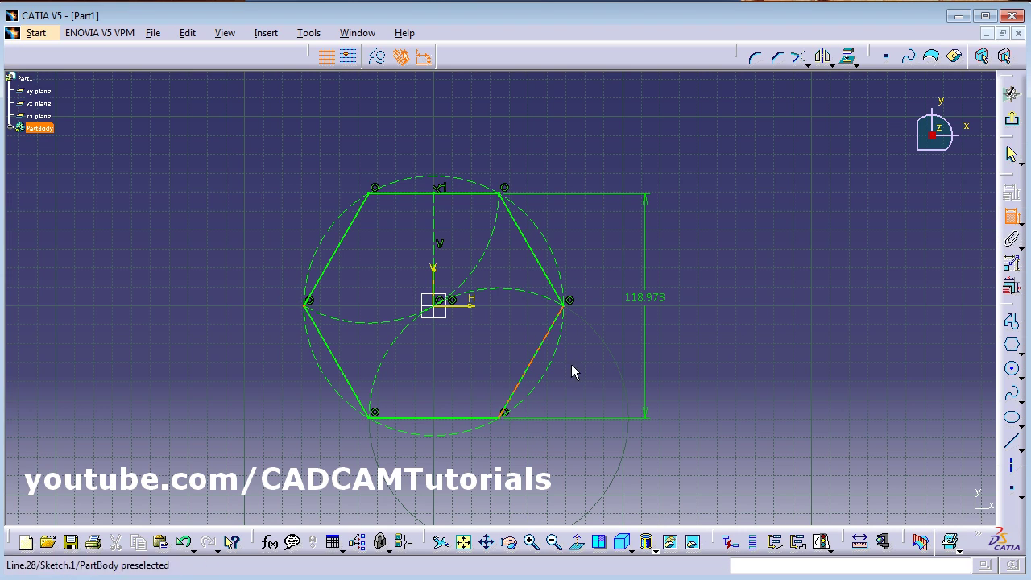
click(571, 306)
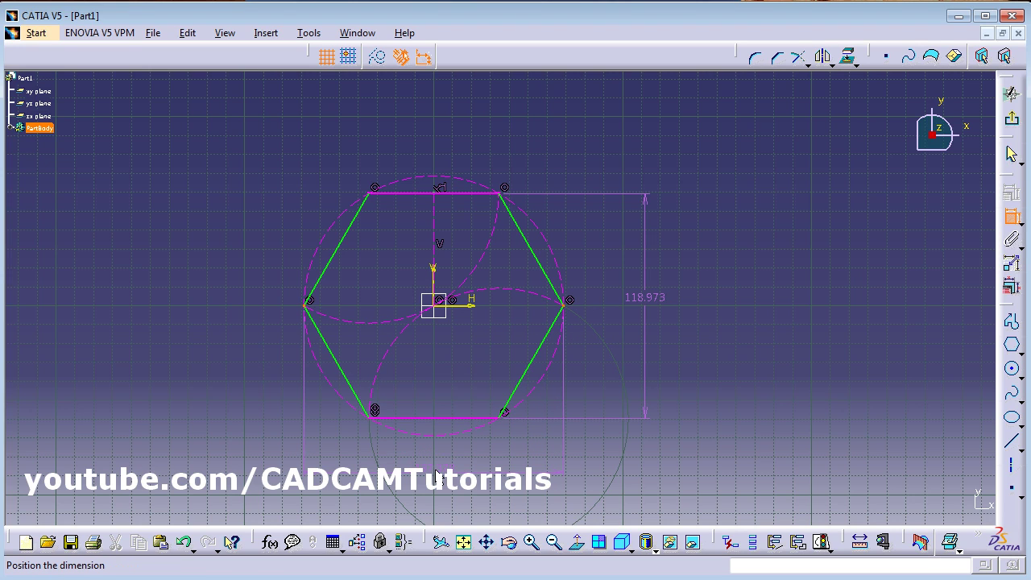
key(Escape)
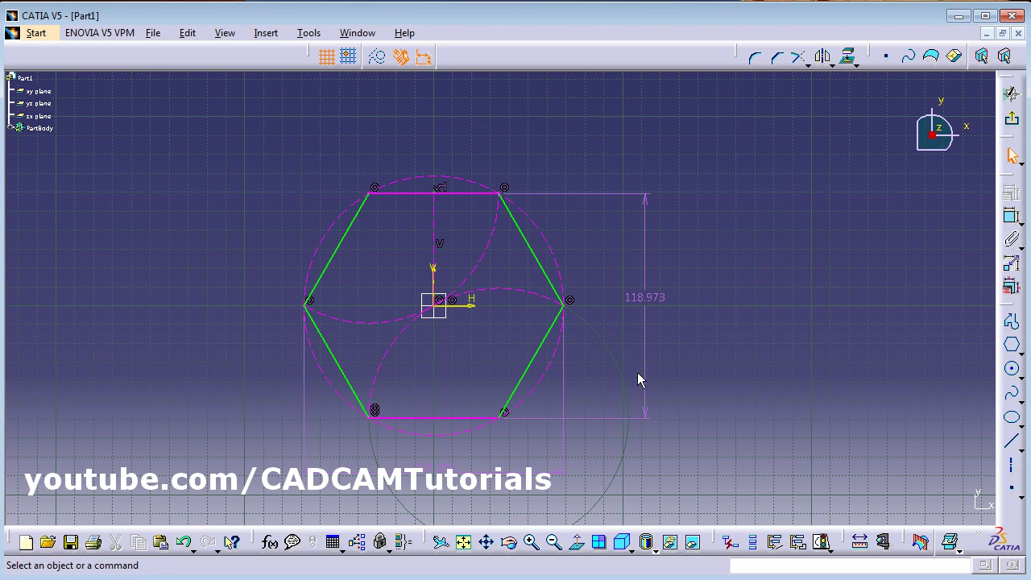
Delete both hexagon dimensions, the vertical one across the flats and the horizontal one across the corners
click(646, 302)
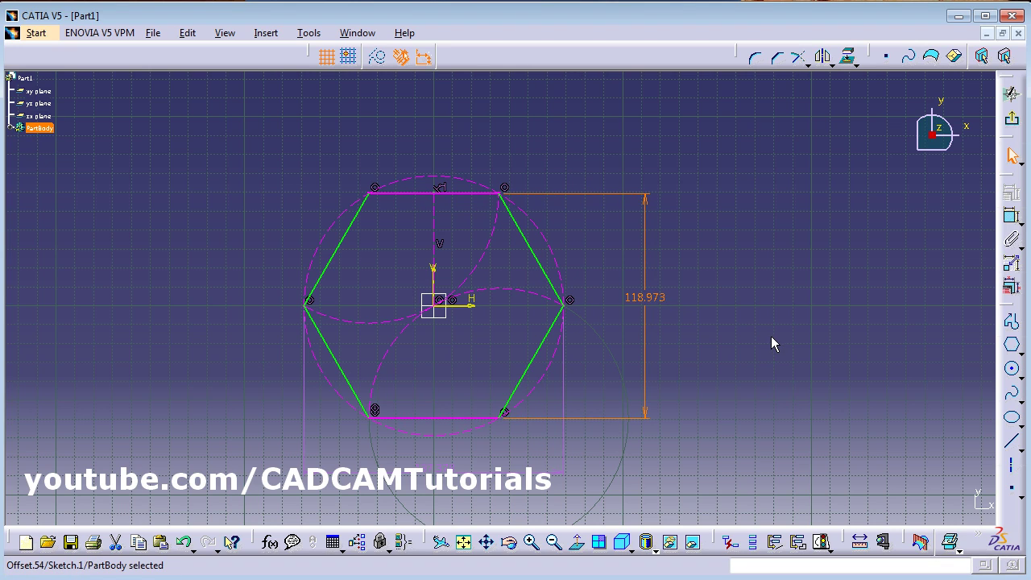
key(Delete)
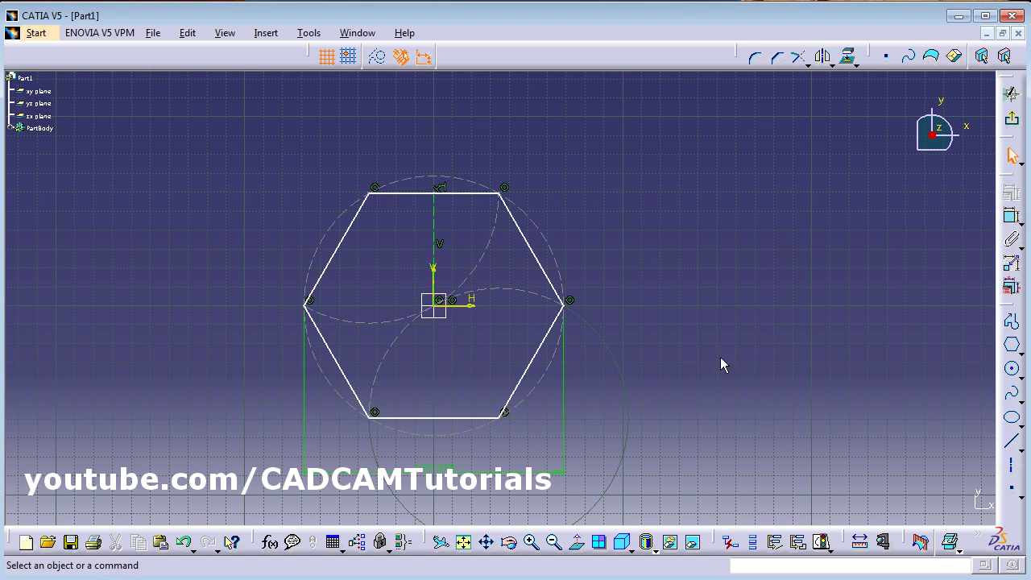
click(428, 469)
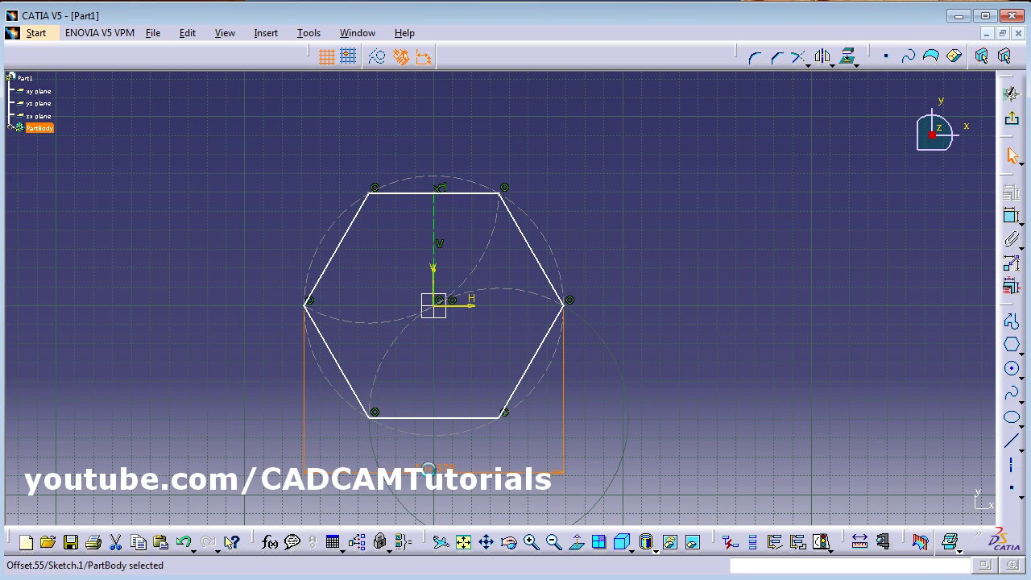
key(Delete)
Dimension the length of the hexagon's upper side above the shape, and delete the whole hexagon with its constraints
click(1011, 215)
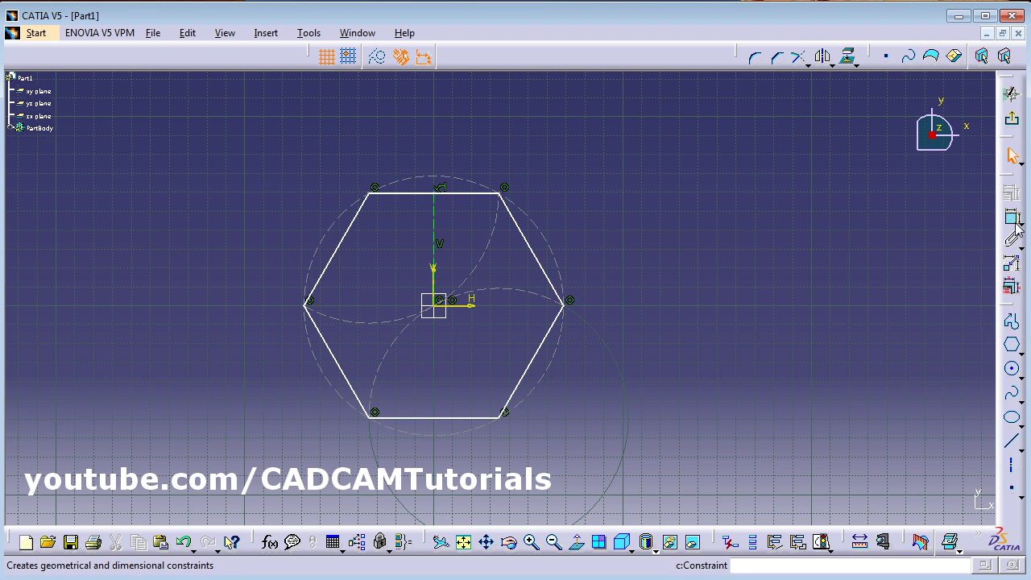
click(410, 194)
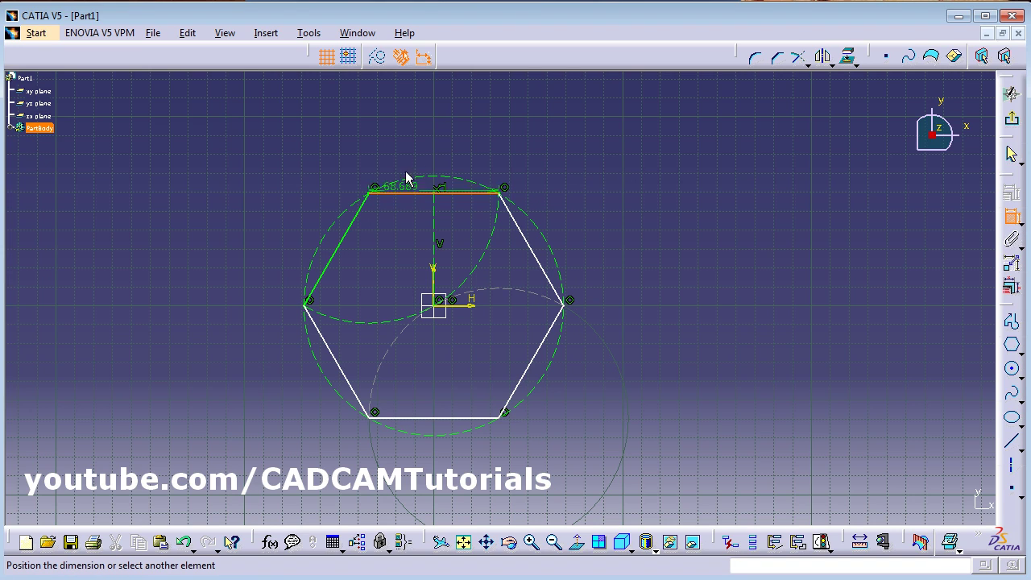
click(421, 145)
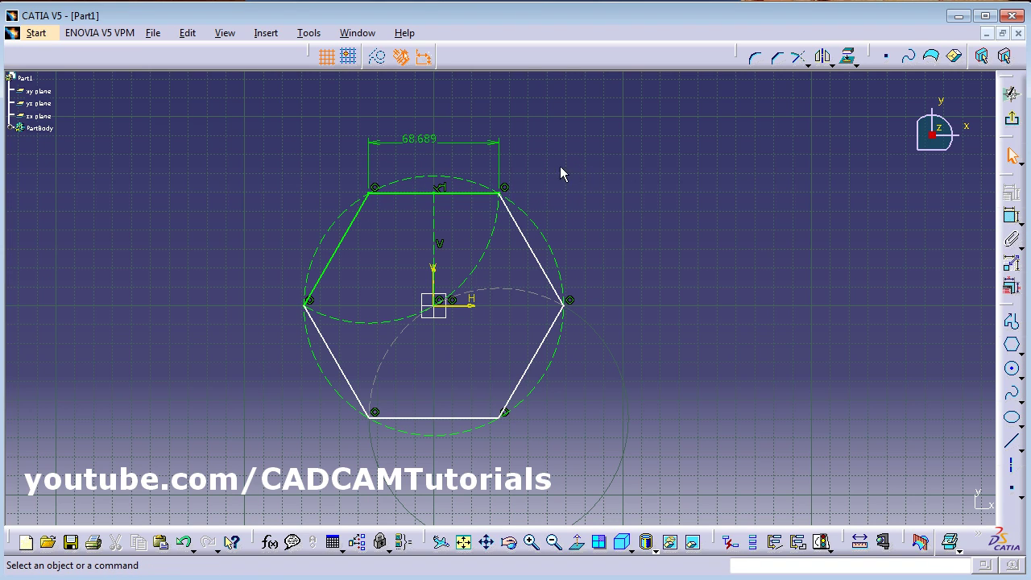
drag(187, 103, 646, 459)
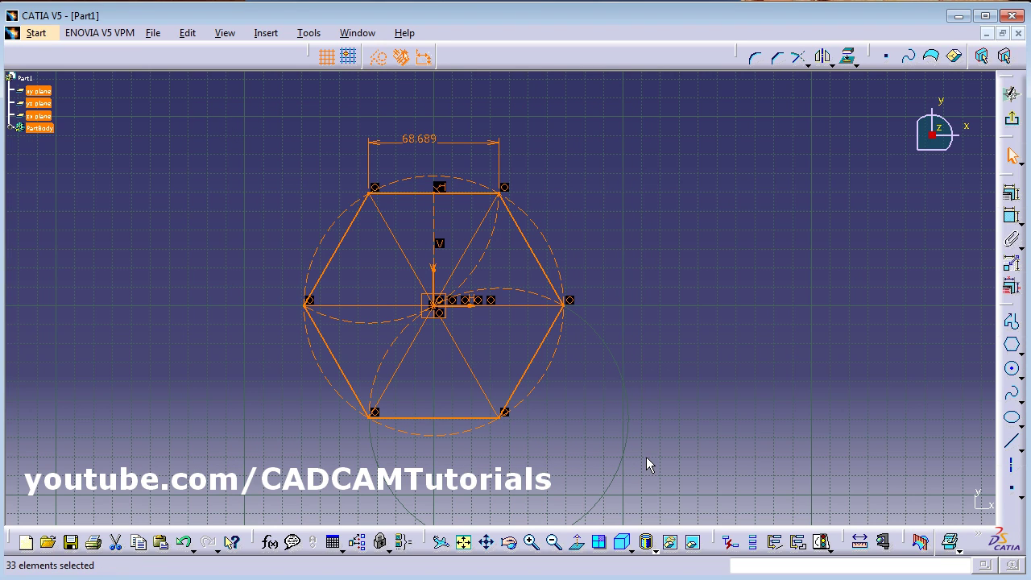
key(Delete)
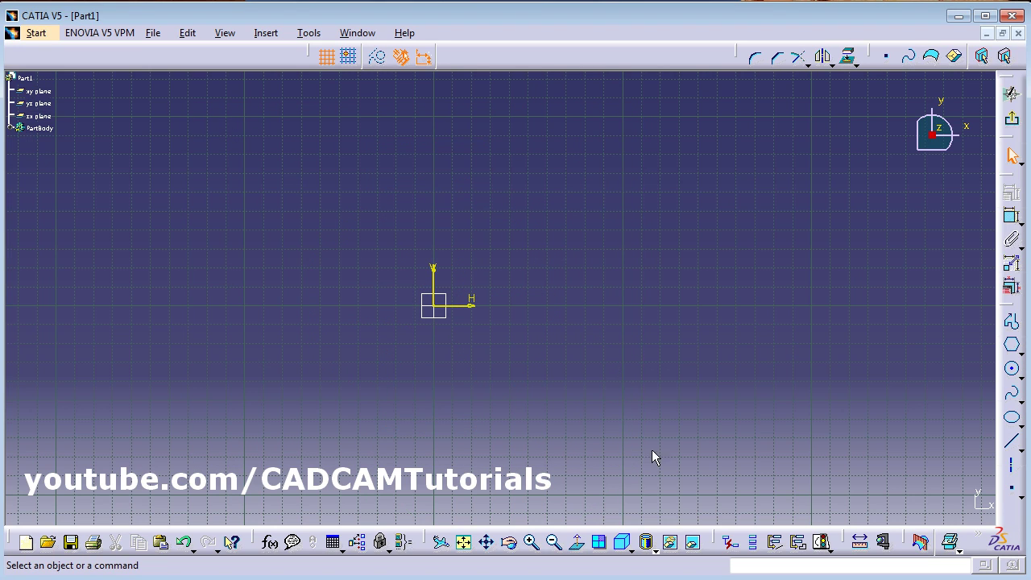
Sketch a centered rectangle about the origin, about 221 mm wide
click(1020, 350)
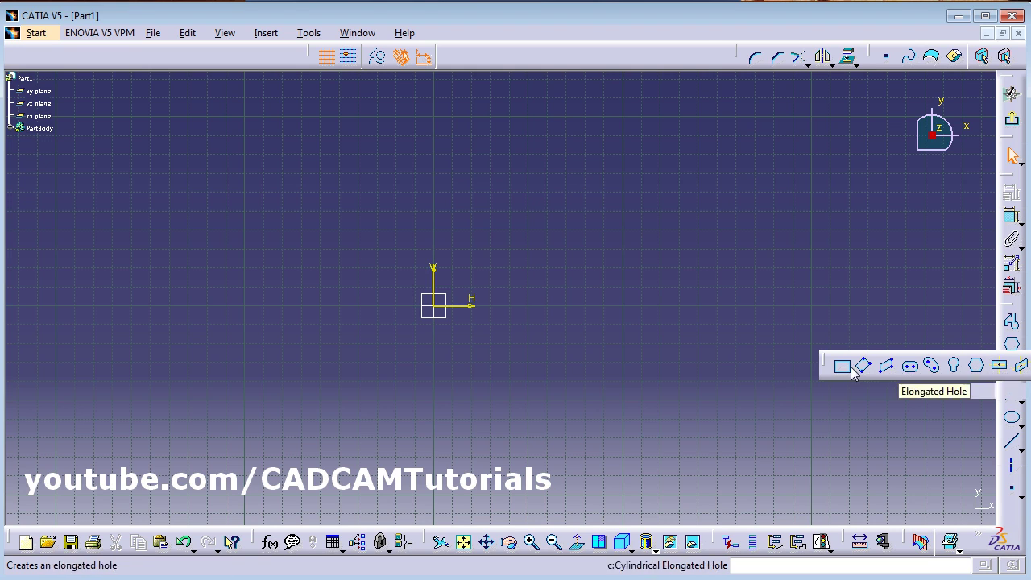
click(1000, 366)
click(442, 308)
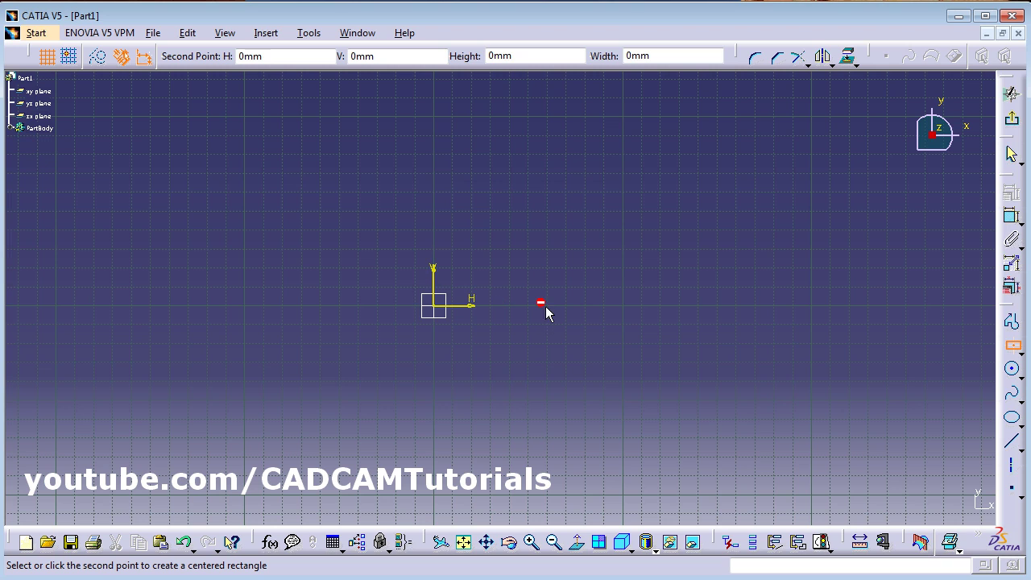
click(643, 214)
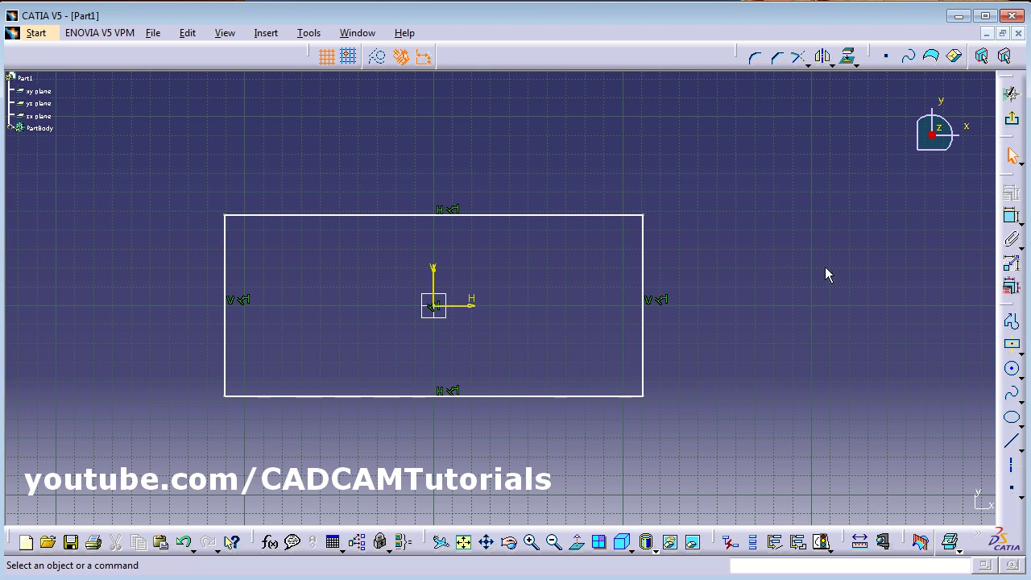
Dimension the rectangle's lower side below the shape and set its length to 250 mm
click(1011, 216)
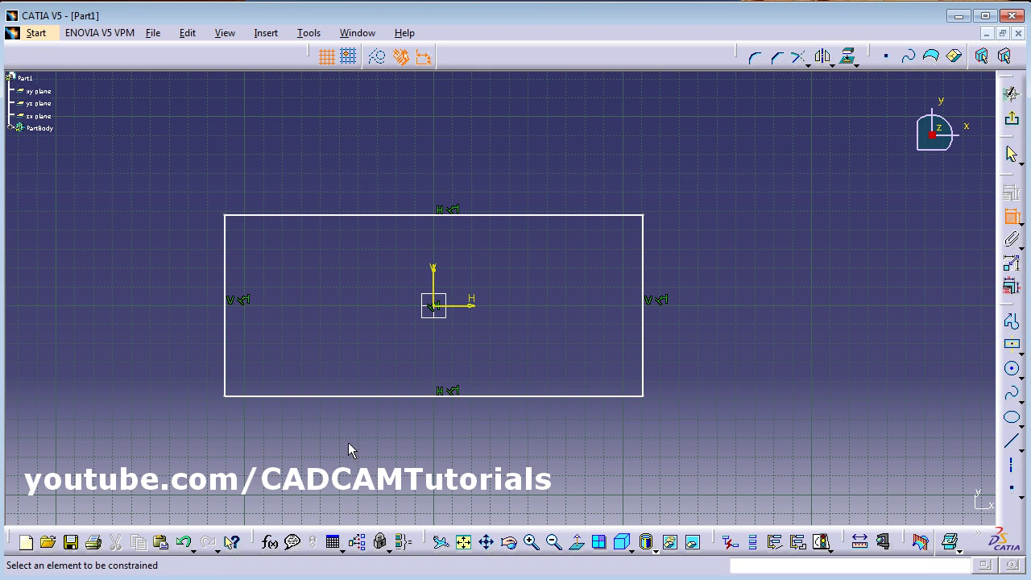
click(422, 396)
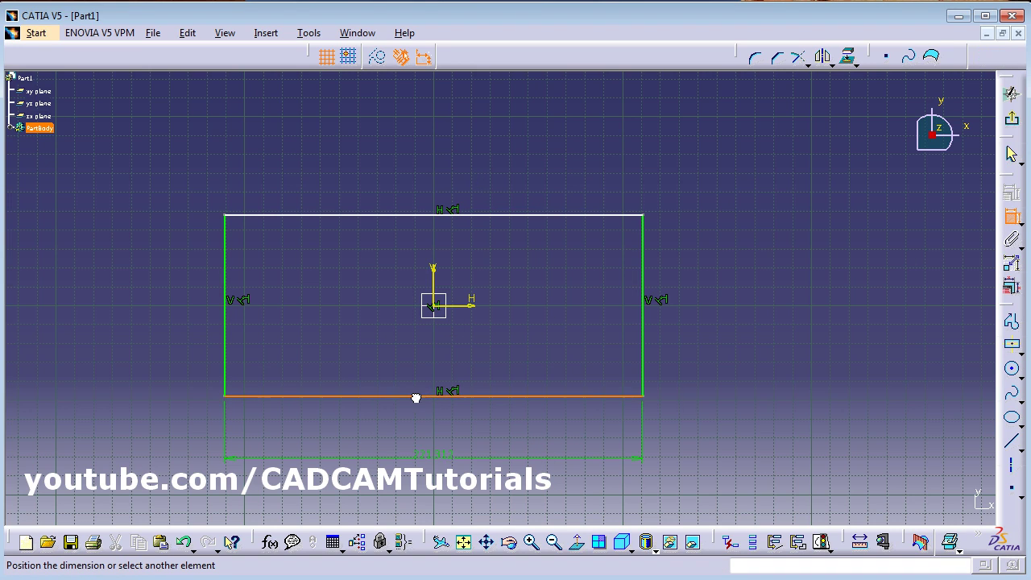
click(422, 447)
double_click(419, 439)
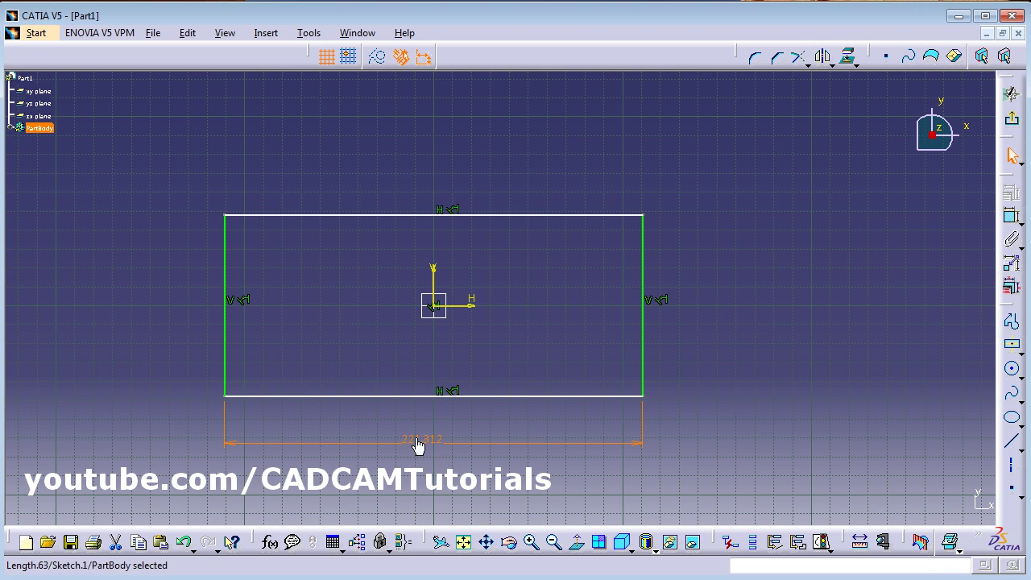
text(250)
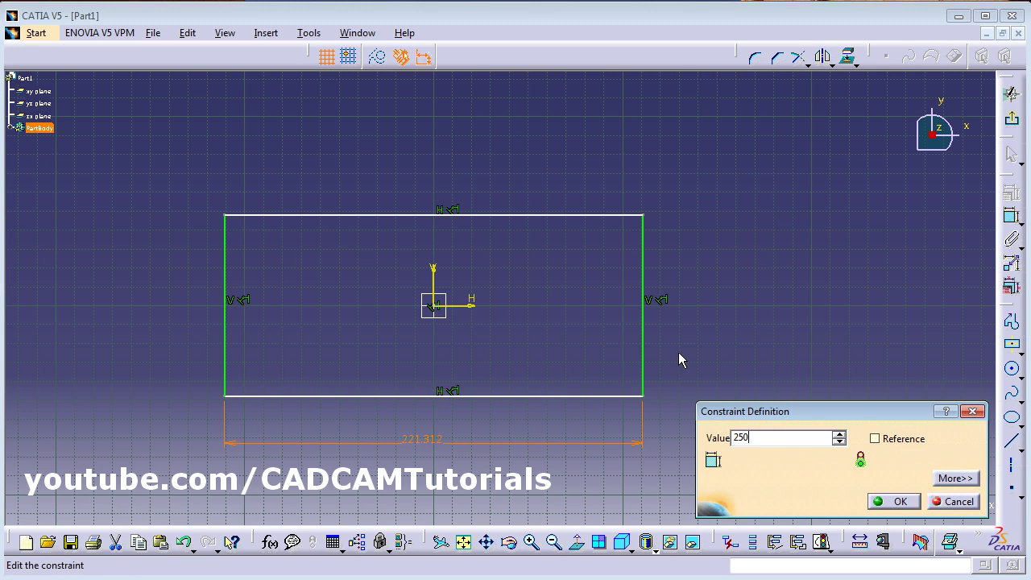
key(Return)
click(759, 361)
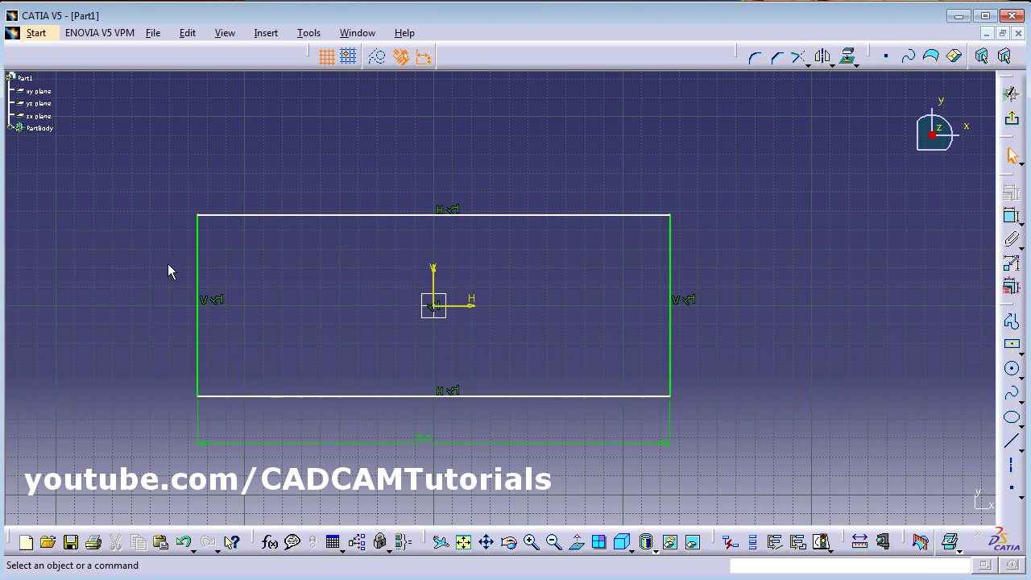
Delete the centered rectangle together with its dimension and constraints
drag(127, 158, 739, 461)
key(Delete)
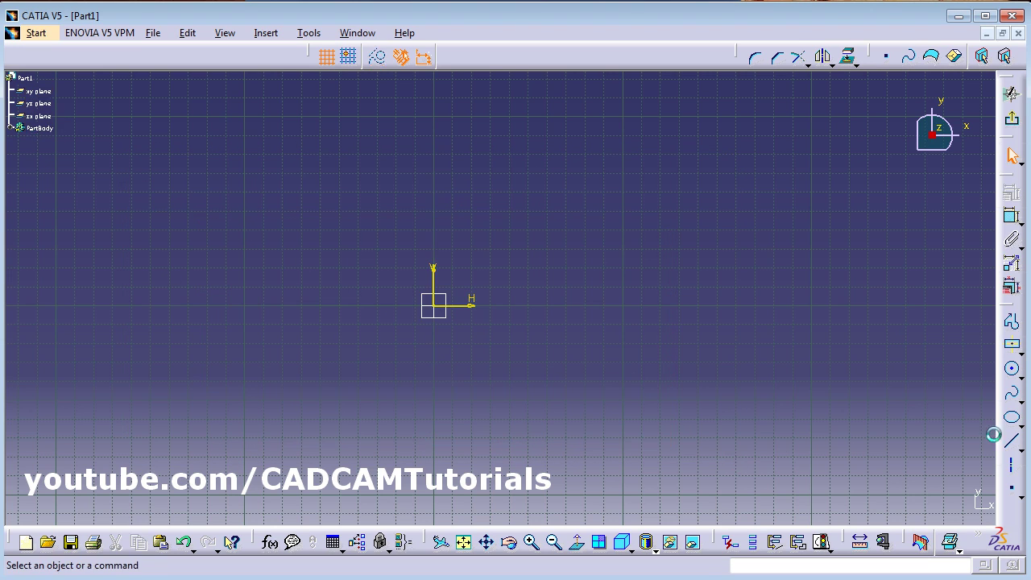
click(1019, 351)
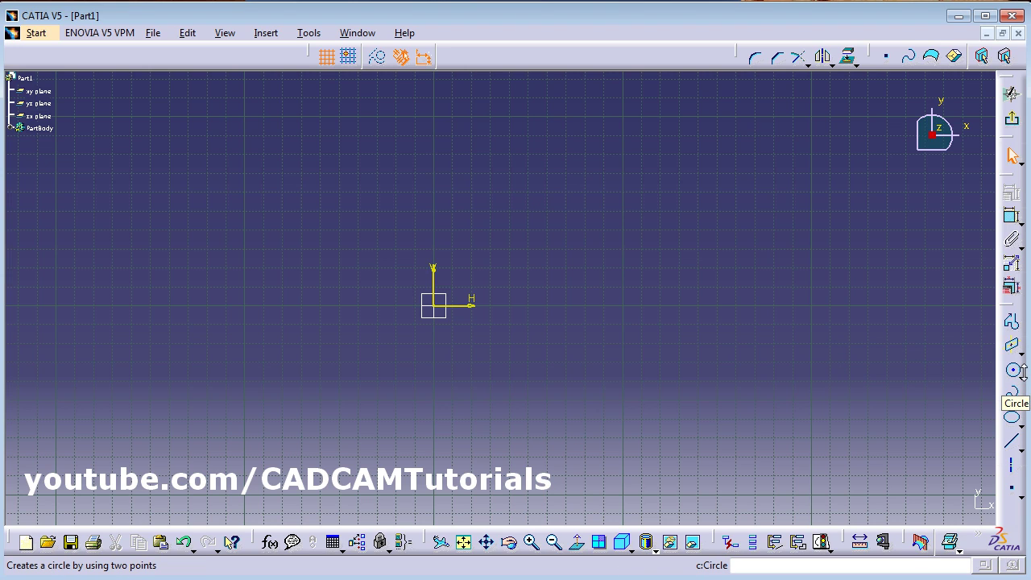
Sketch an upward-bulging three-point arc starting at the origin with a radius of about 63 mm, and delete it
click(1019, 372)
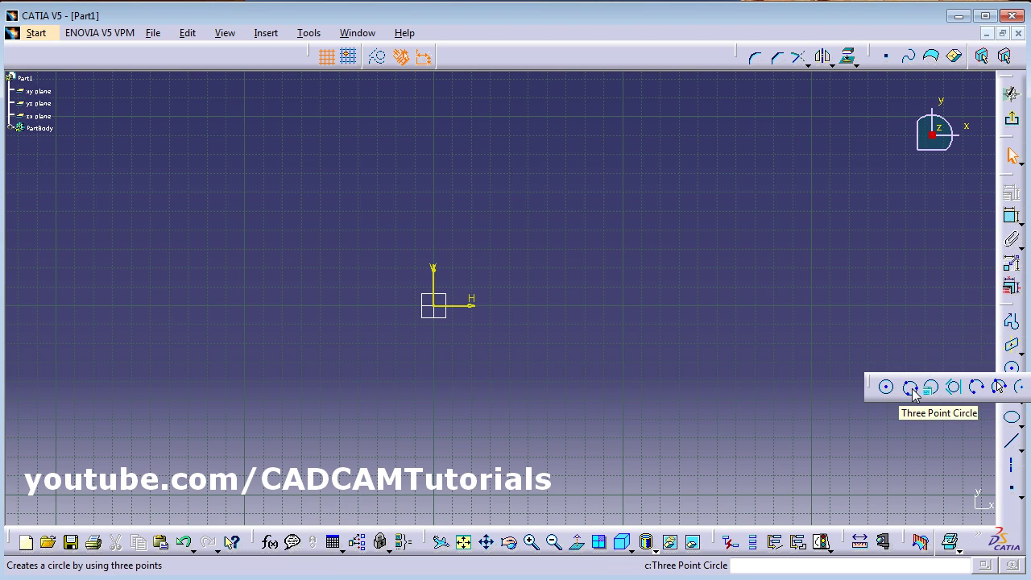
click(976, 387)
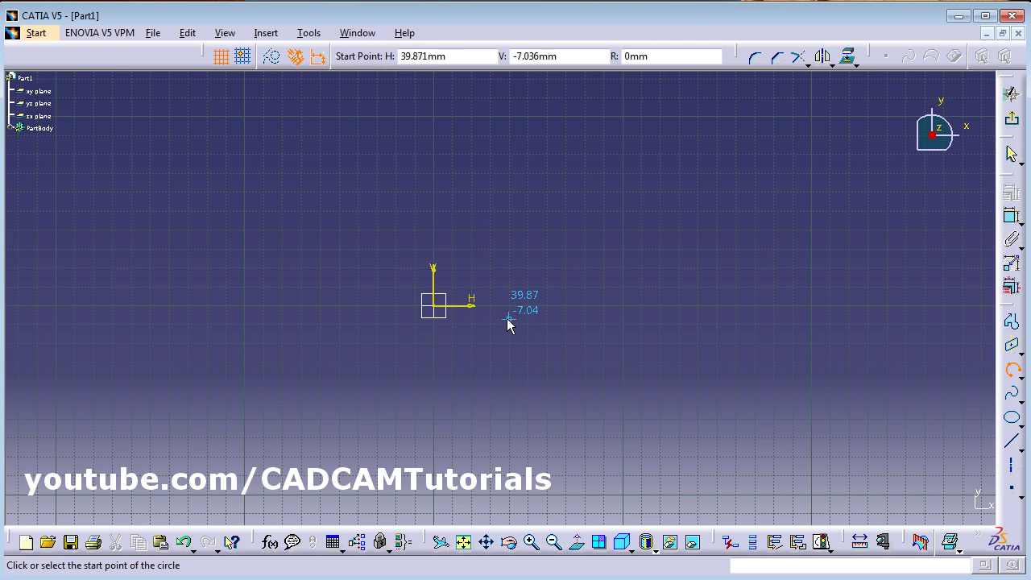
click(442, 307)
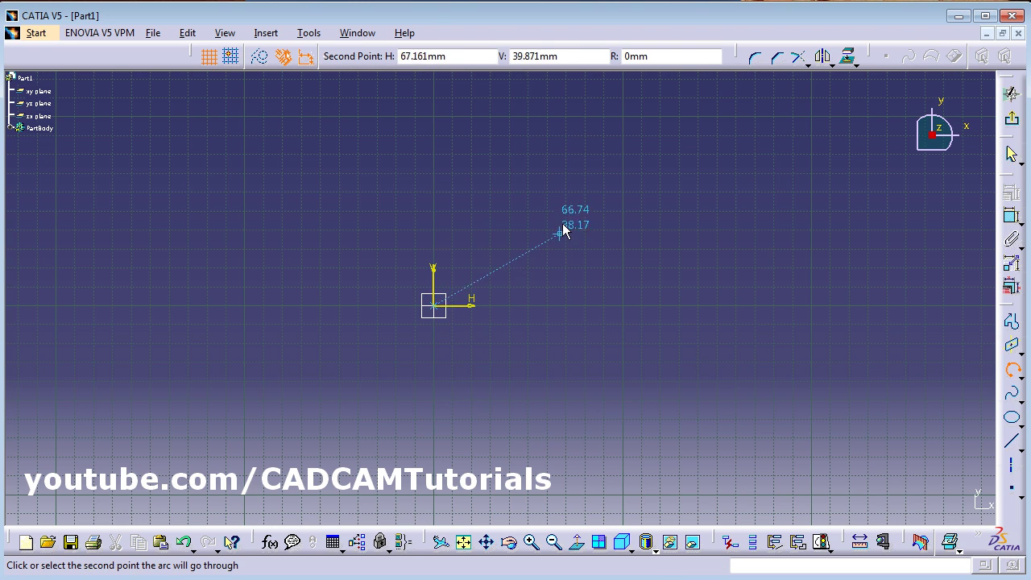
click(533, 182)
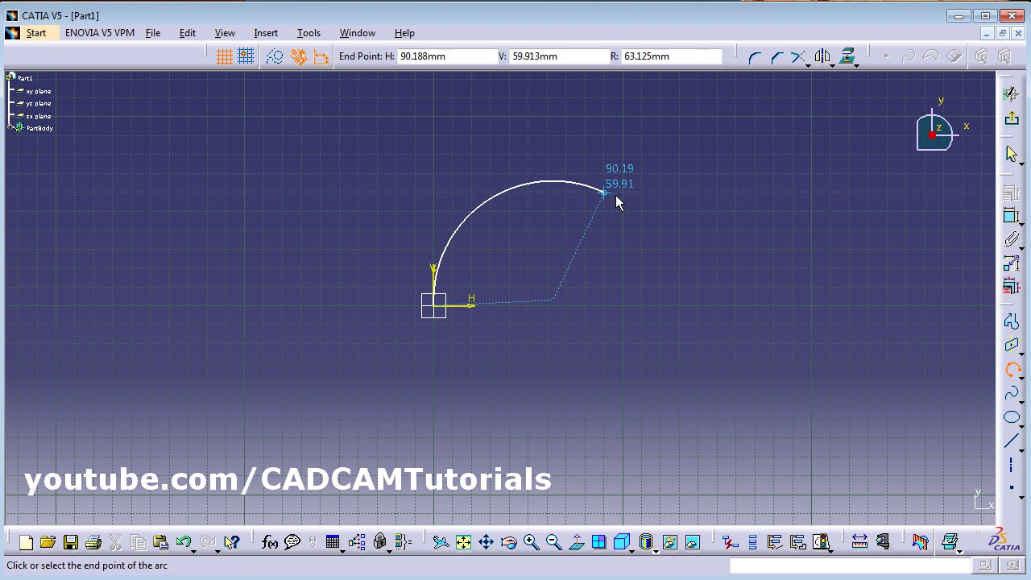
click(691, 224)
mouse_move(324, 120)
mouse_down()
mouse_move(692, 362)
mouse_move(781, 402)
mouse_up()
key(Delete)
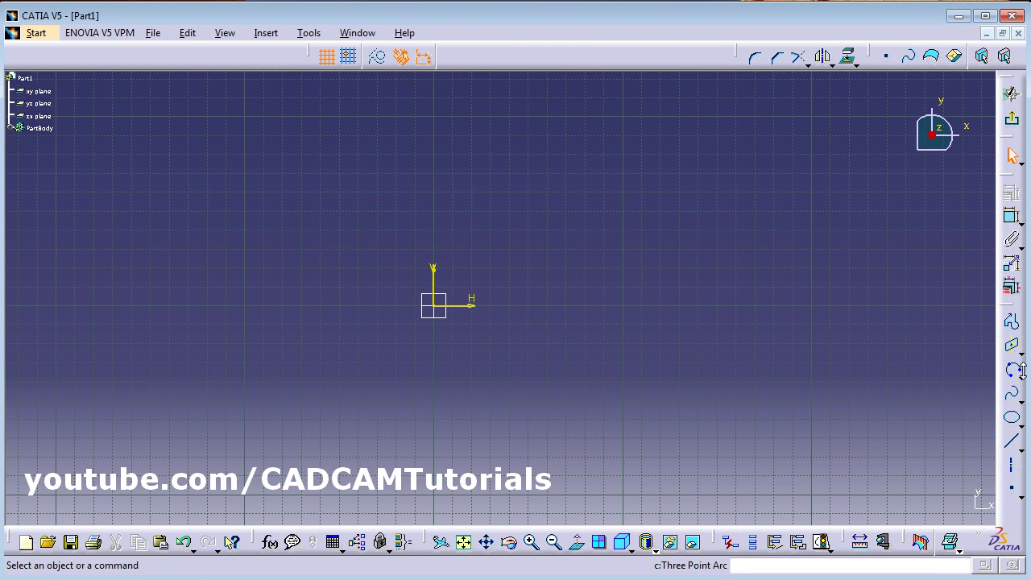
Sketch a limits-first three-point arc from the origin to the horizontal axis with a radius of about 97 mm, and delete it
click(1021, 375)
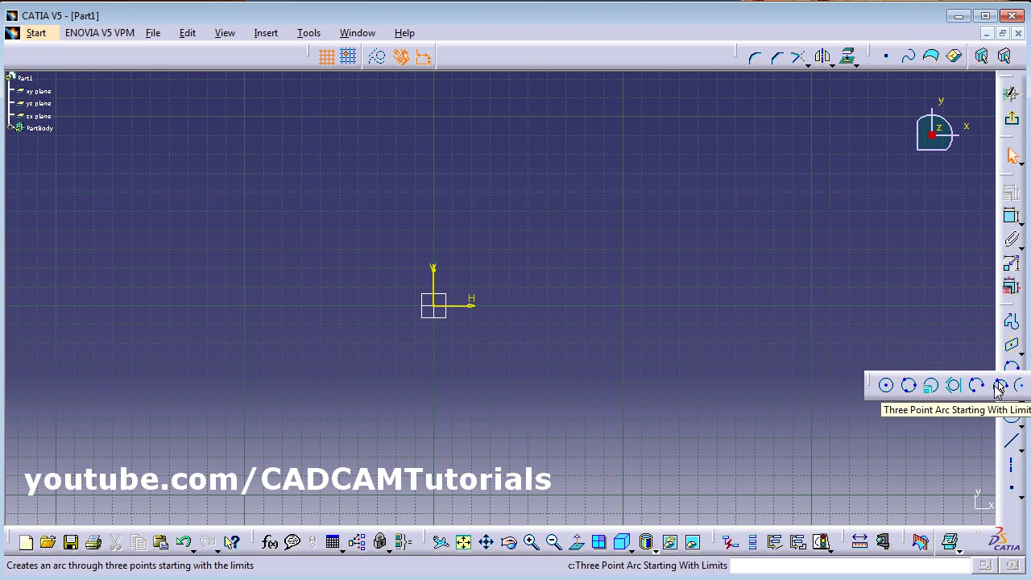
click(998, 388)
click(438, 306)
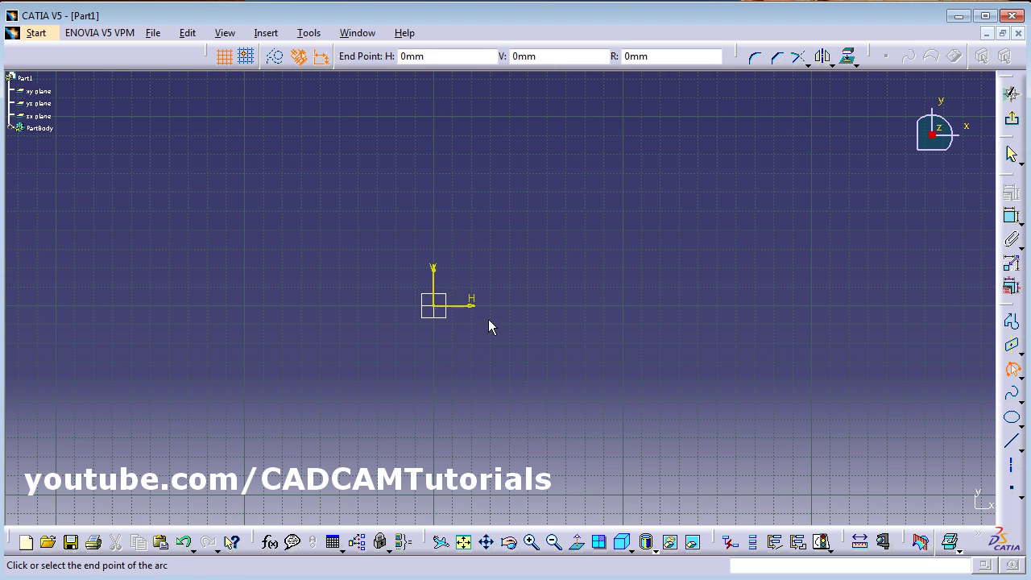
click(702, 305)
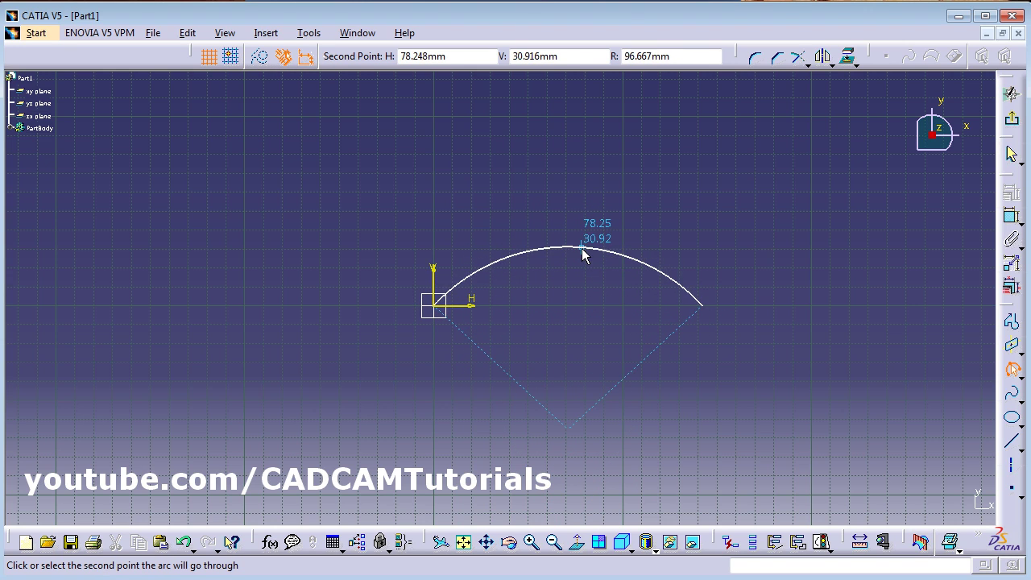
click(581, 248)
drag(361, 199, 798, 388)
key(Delete)
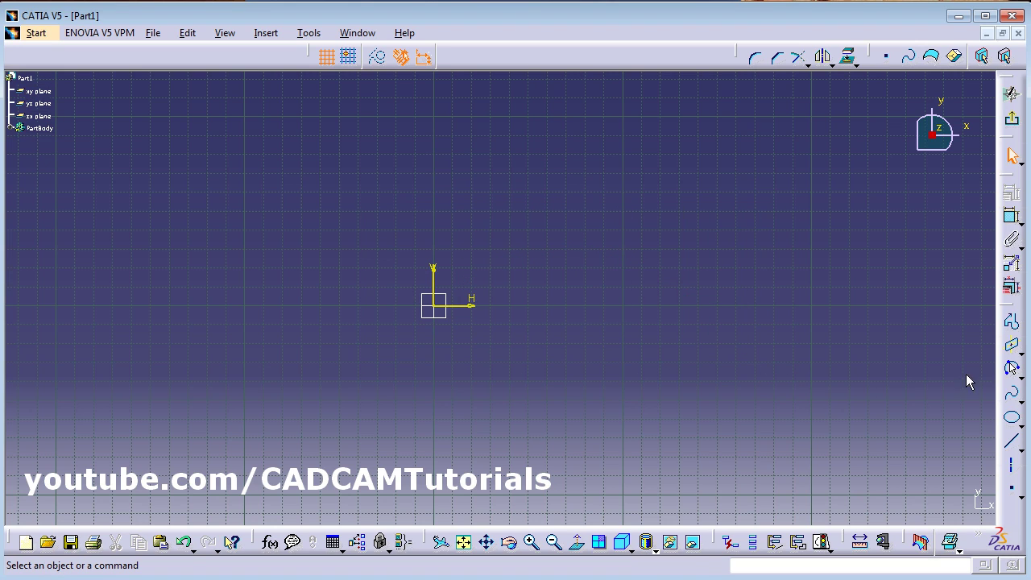
Sketch a centre-defined arc about the origin with a radius of about 86 mm, from below to above the horizontal axis, and delete it
click(1019, 375)
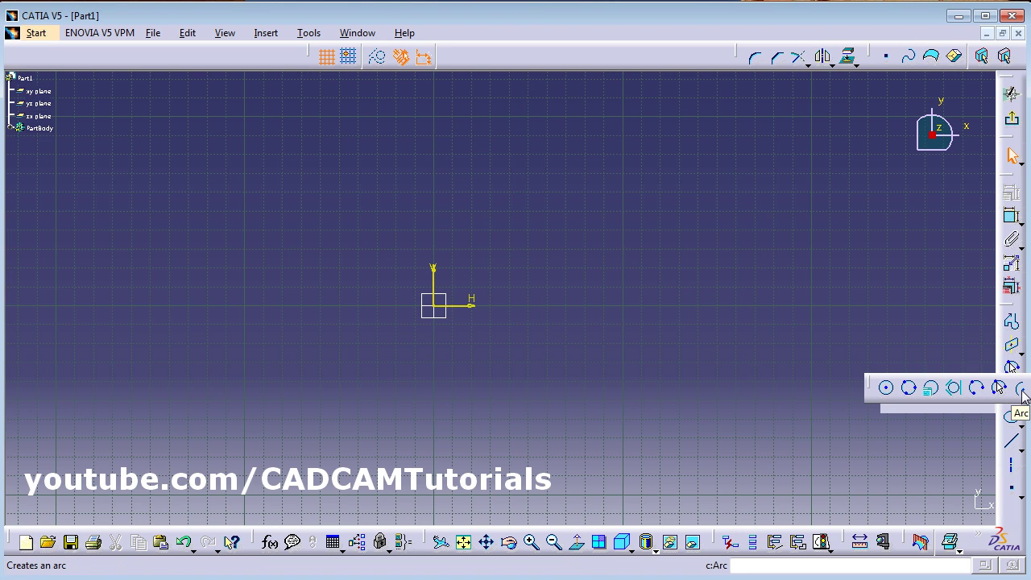
click(1021, 388)
click(434, 306)
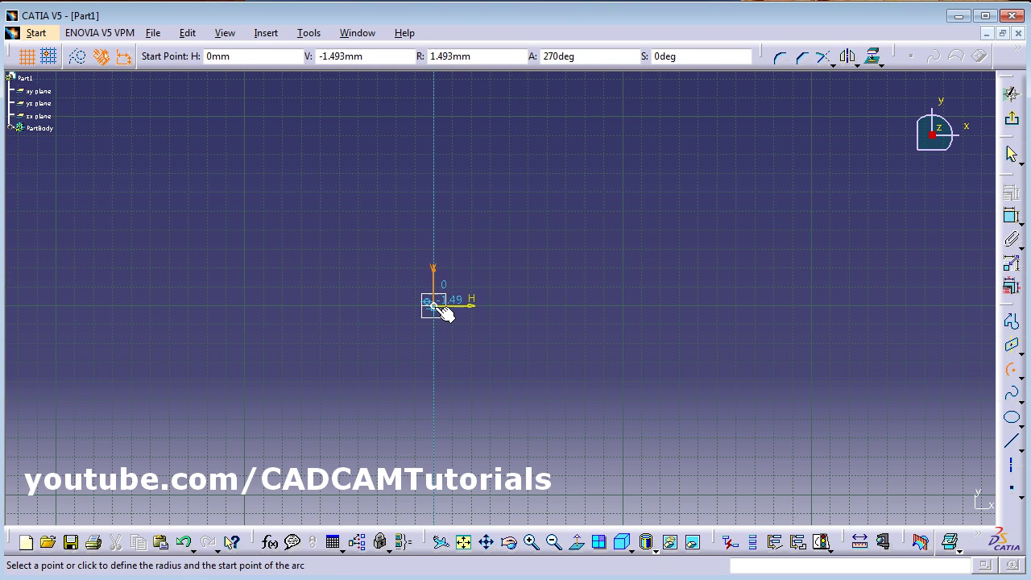
click(573, 390)
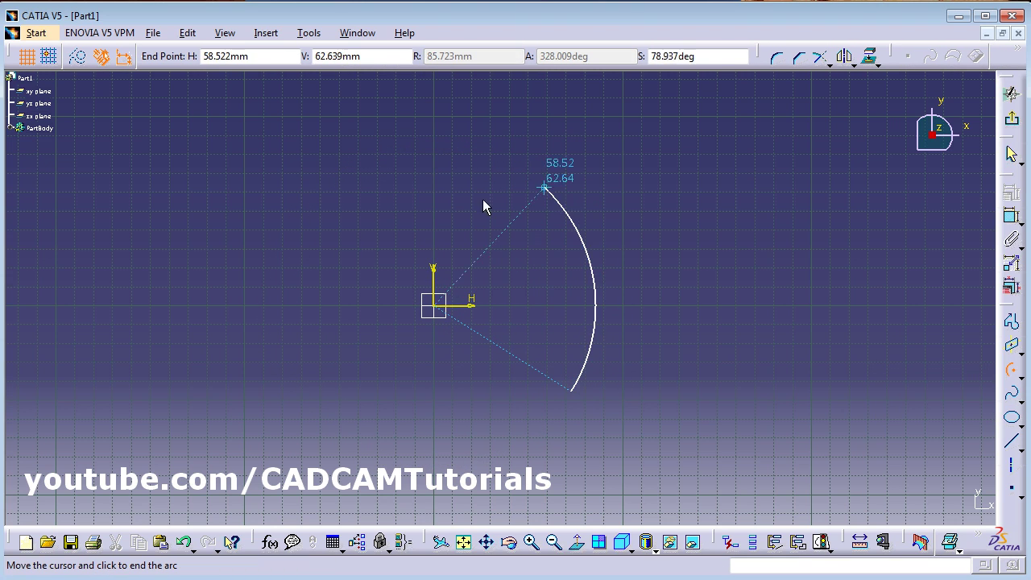
click(398, 174)
mouse_move(330, 112)
mouse_down()
mouse_move(615, 357)
mouse_move(660, 455)
mouse_up()
key(Delete)
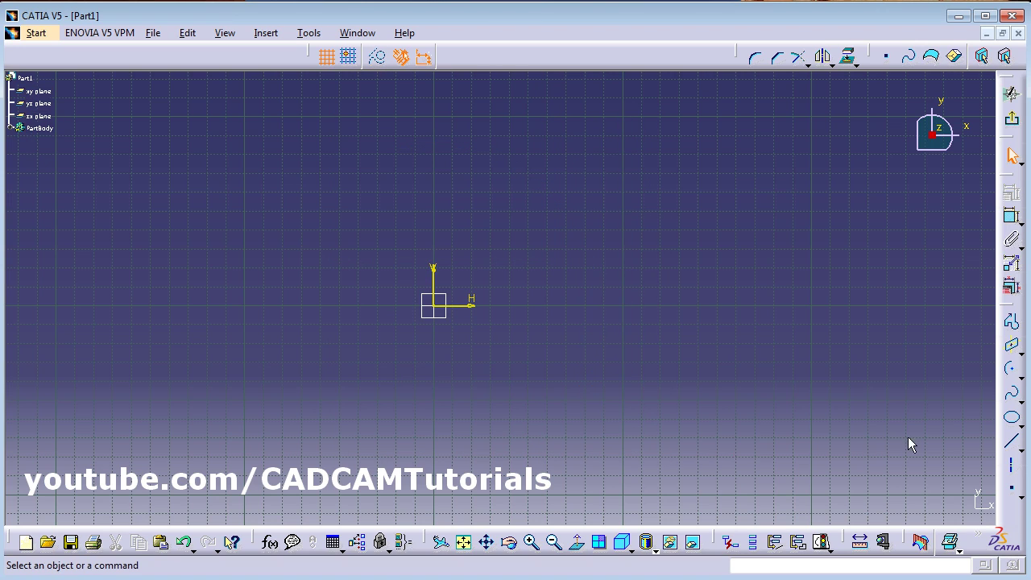
Sketch a wavy spline through six control points, starting at the origin and alternating above and below the horizontal axis in the positive H direction
click(1021, 399)
click(998, 416)
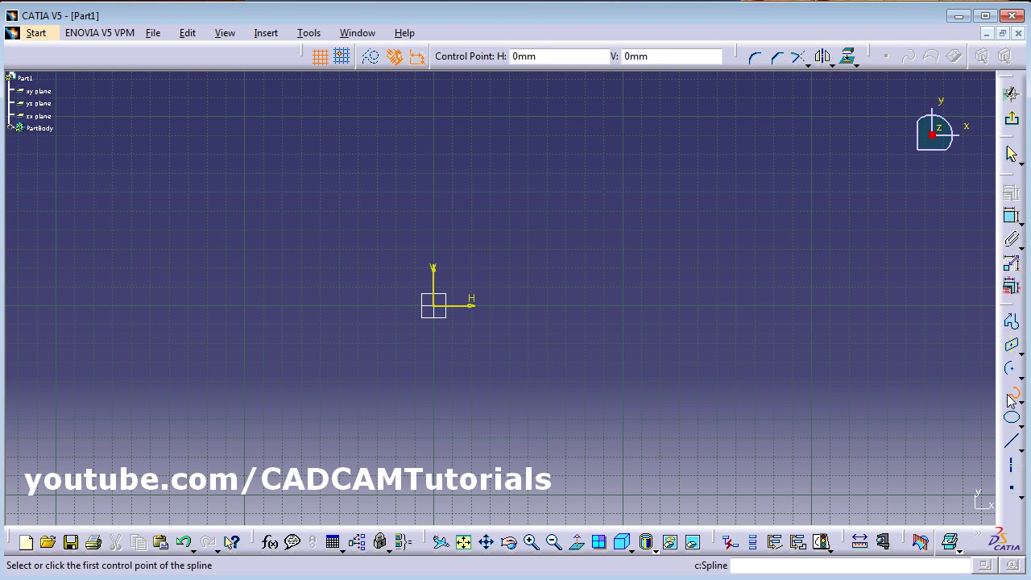
click(435, 305)
click(527, 273)
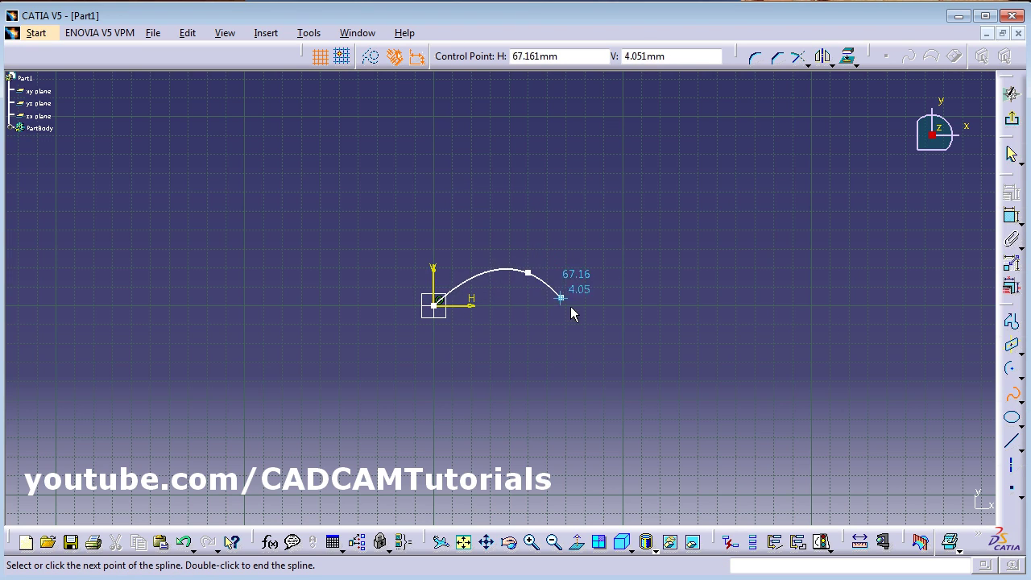
click(618, 321)
click(735, 277)
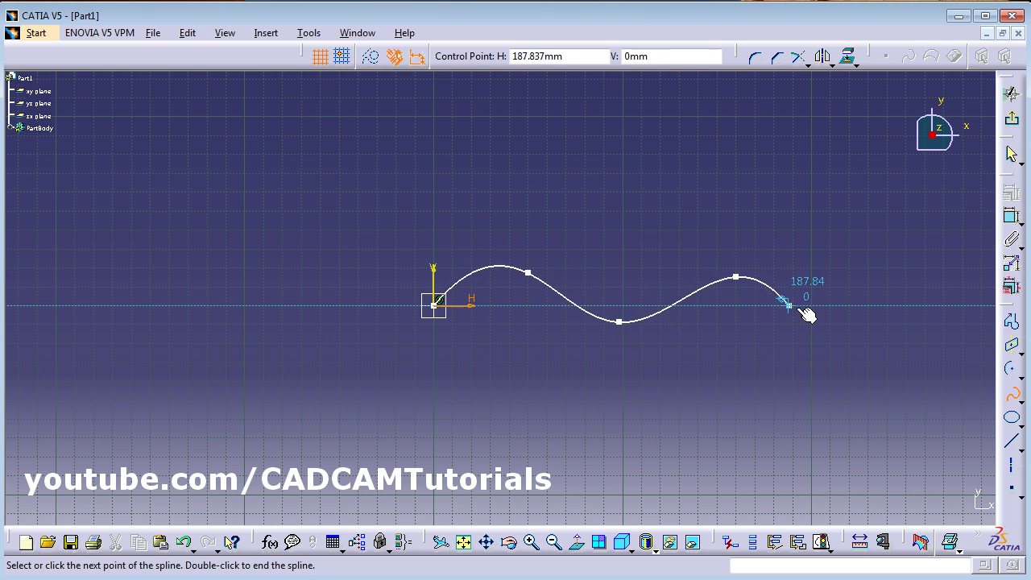
click(869, 328)
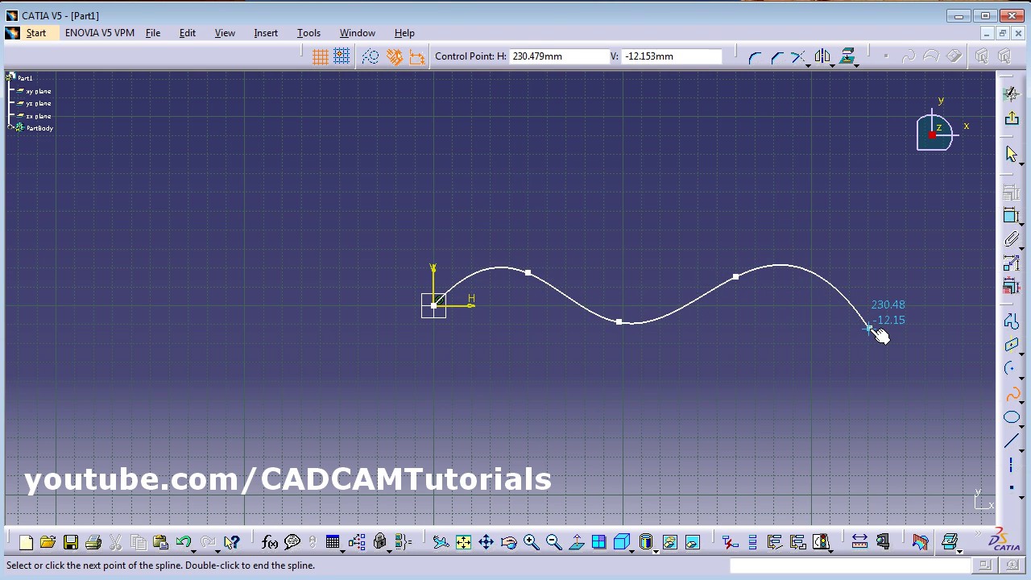
click(959, 284)
key(Escape)
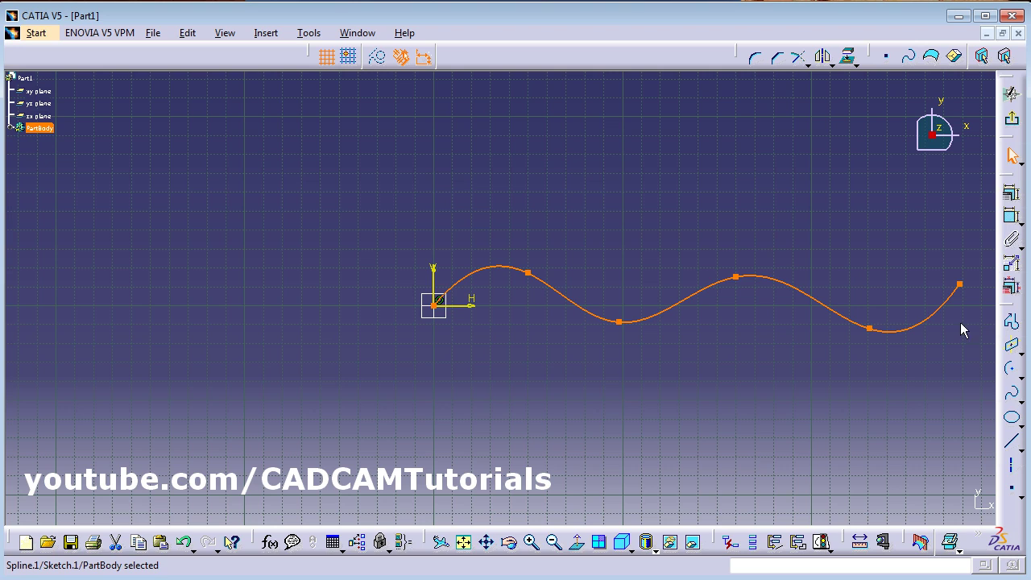
Delete the spline together with its control points
mouse_move(315, 182)
mouse_down()
mouse_move(668, 349)
mouse_move(966, 394)
mouse_up()
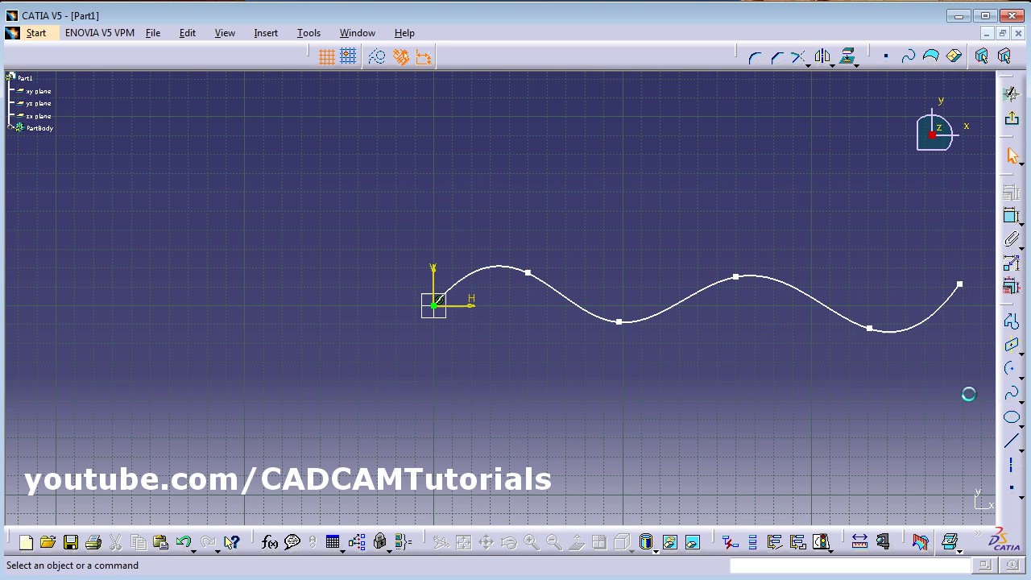
click(831, 308)
key(Delete)
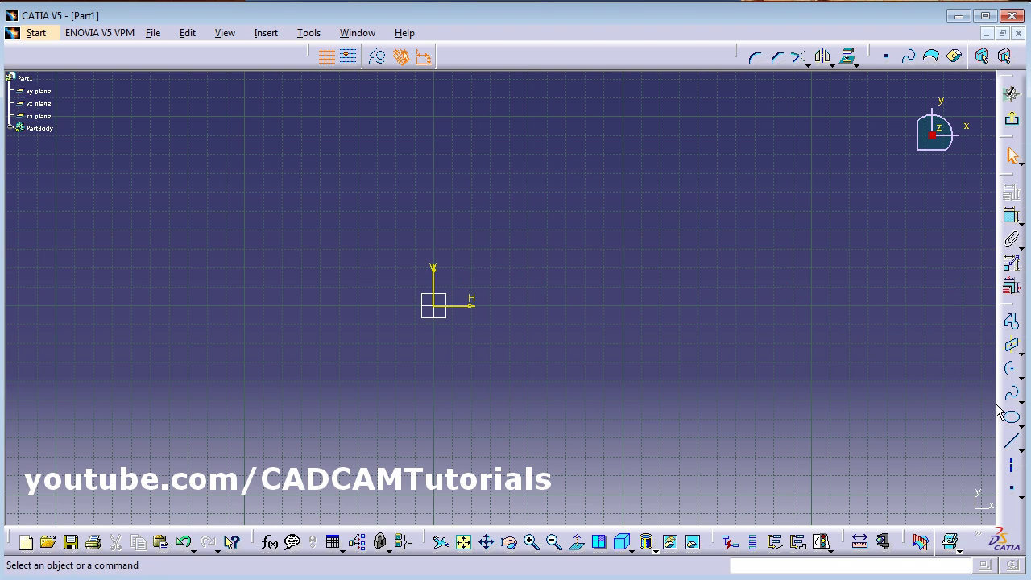
Sketch a downward-opening parabola with its focus at the origin and its apex about 57 mm above on the vertical axis, and delete it
click(1018, 426)
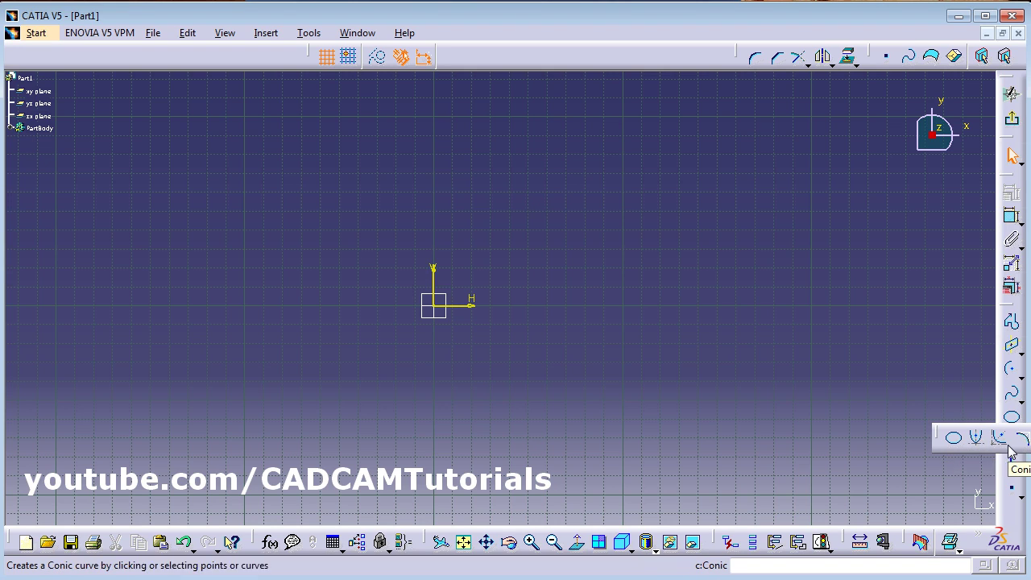
click(978, 442)
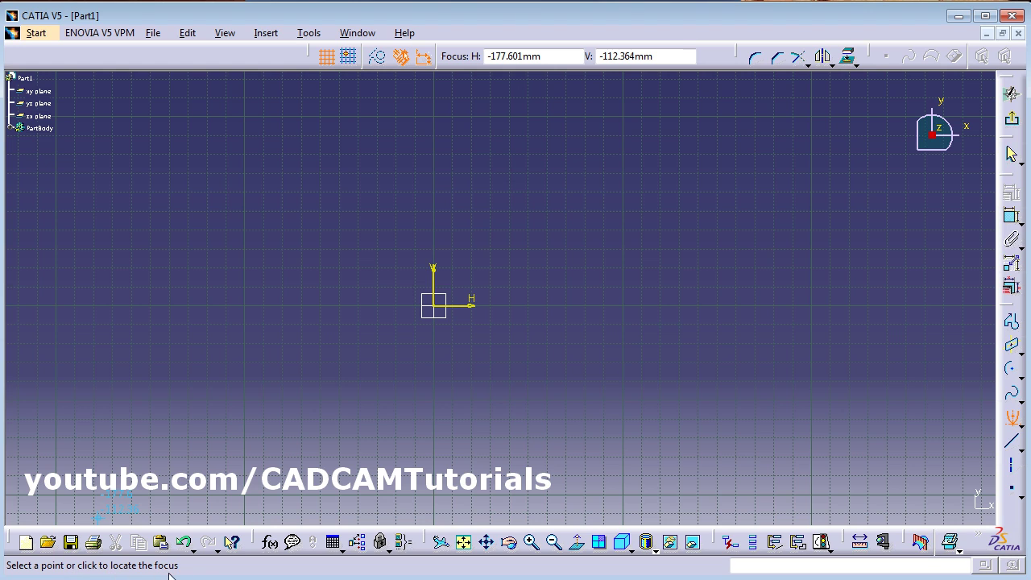
click(438, 306)
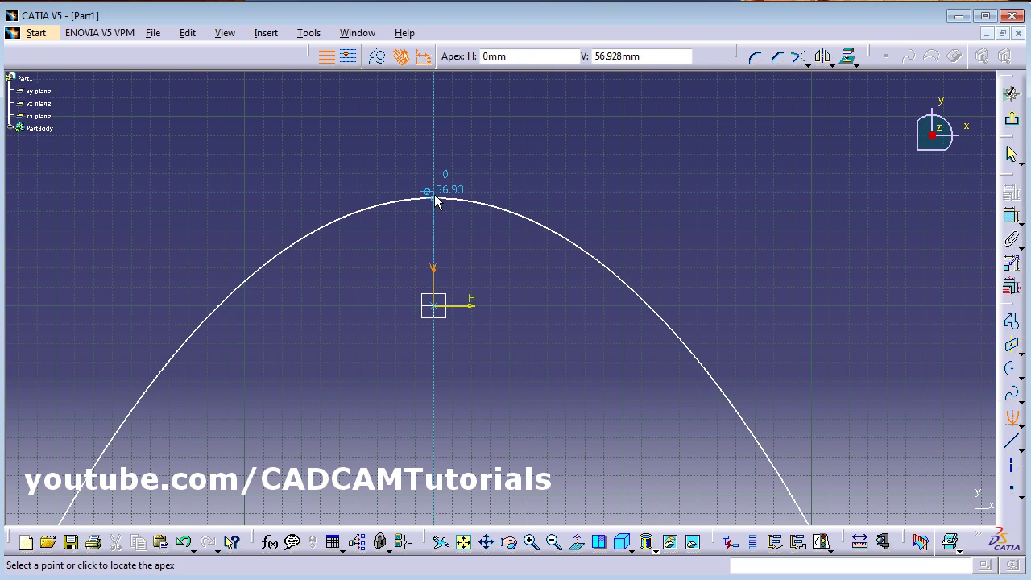
click(434, 198)
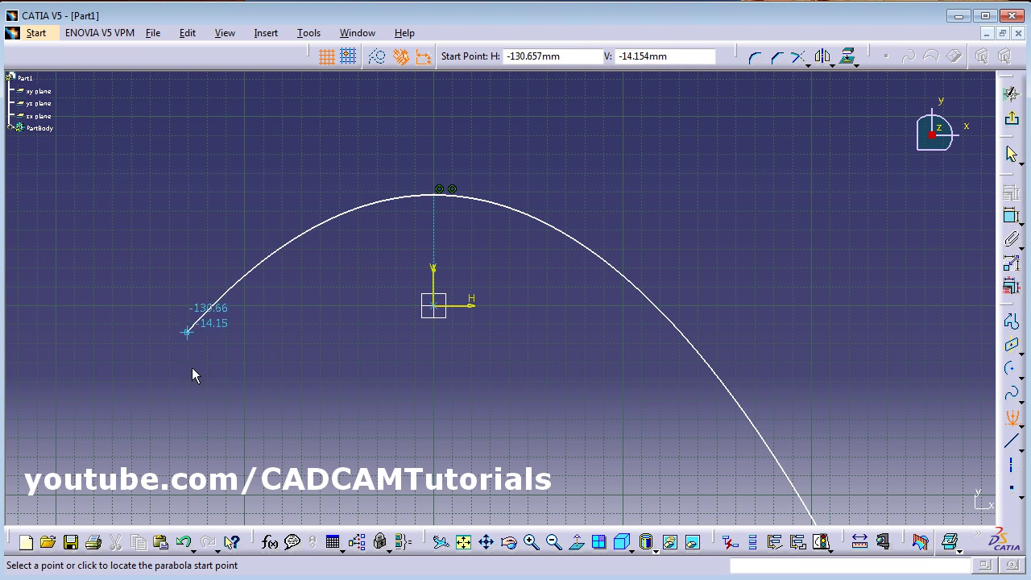
click(136, 395)
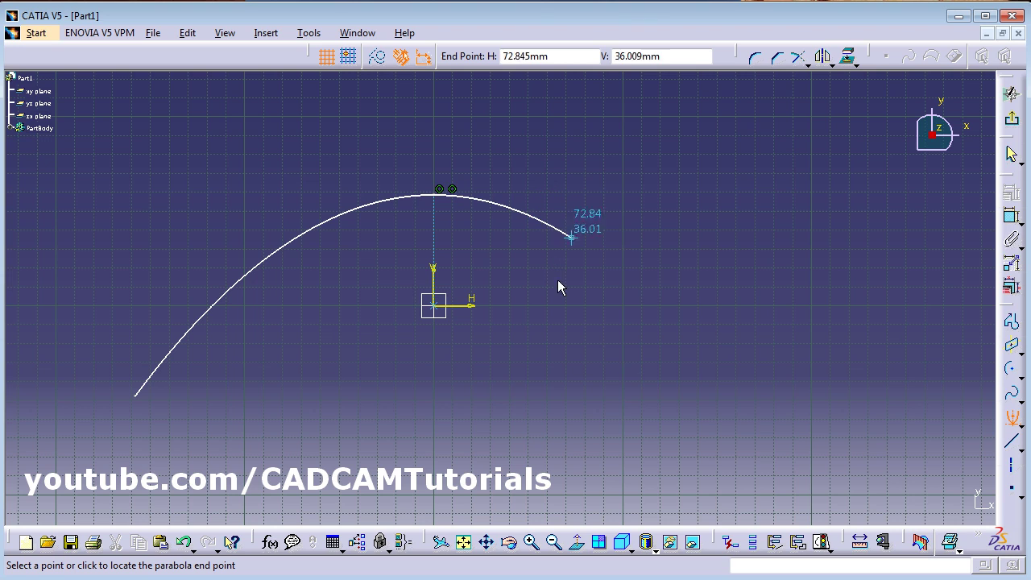
click(670, 409)
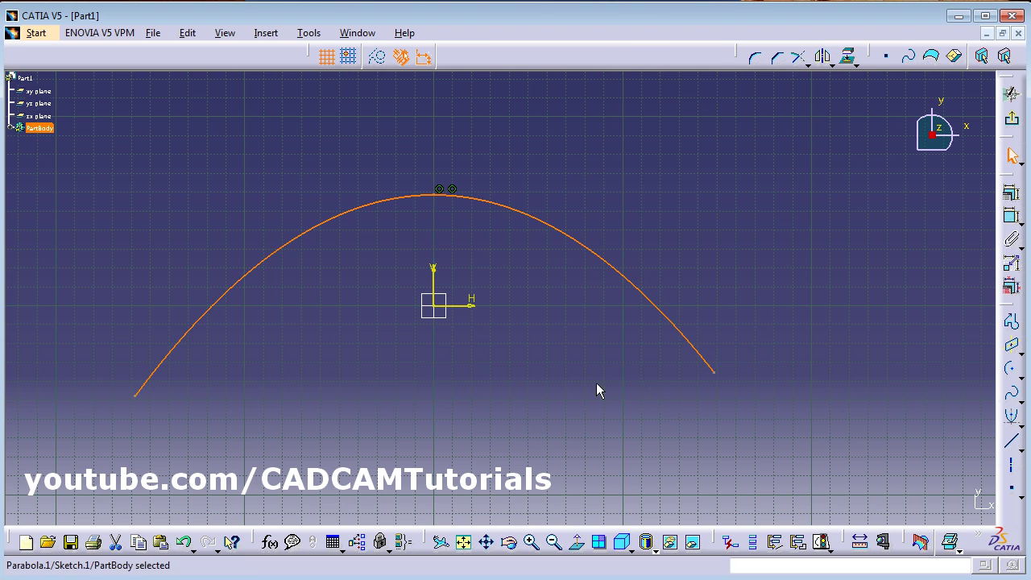
mouse_move(131, 176)
mouse_down()
mouse_move(237, 237)
mouse_move(773, 457)
mouse_up()
key(Delete)
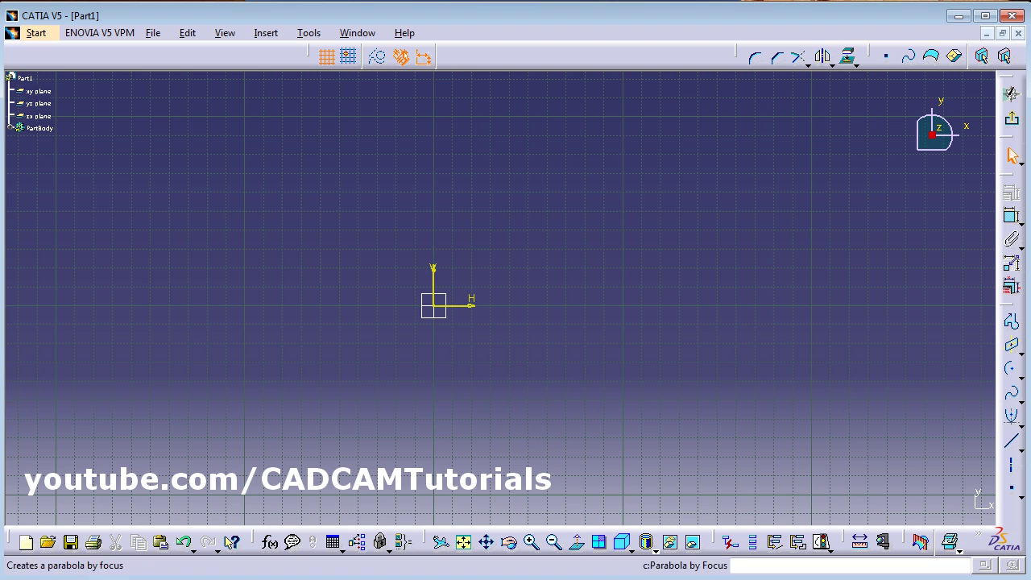
Sketch a hyperbola with its focus at the origin, its centre above on the vertical axis and its apex at about 28 mm, and delete it
click(1019, 421)
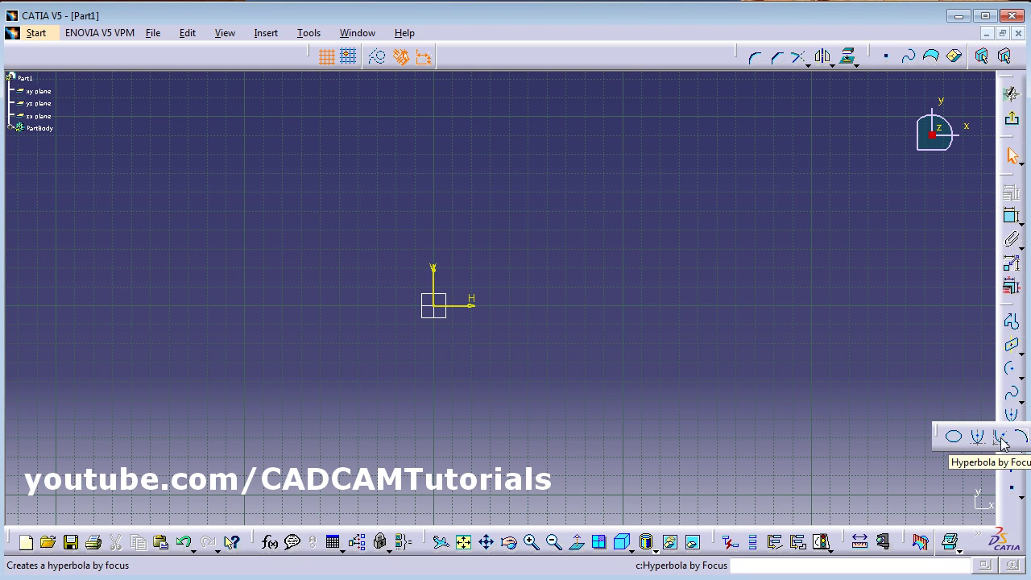
click(999, 437)
click(439, 308)
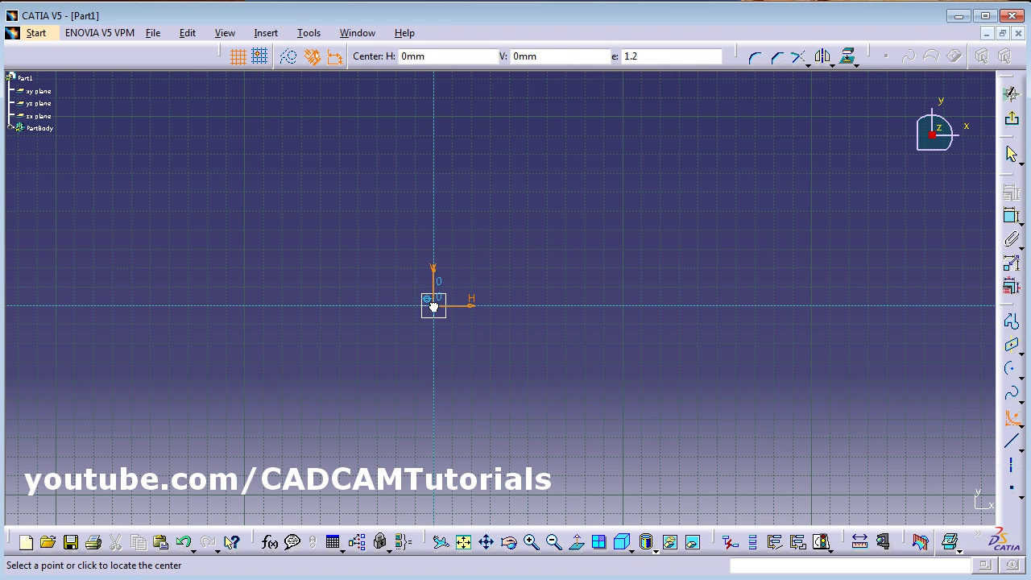
click(436, 202)
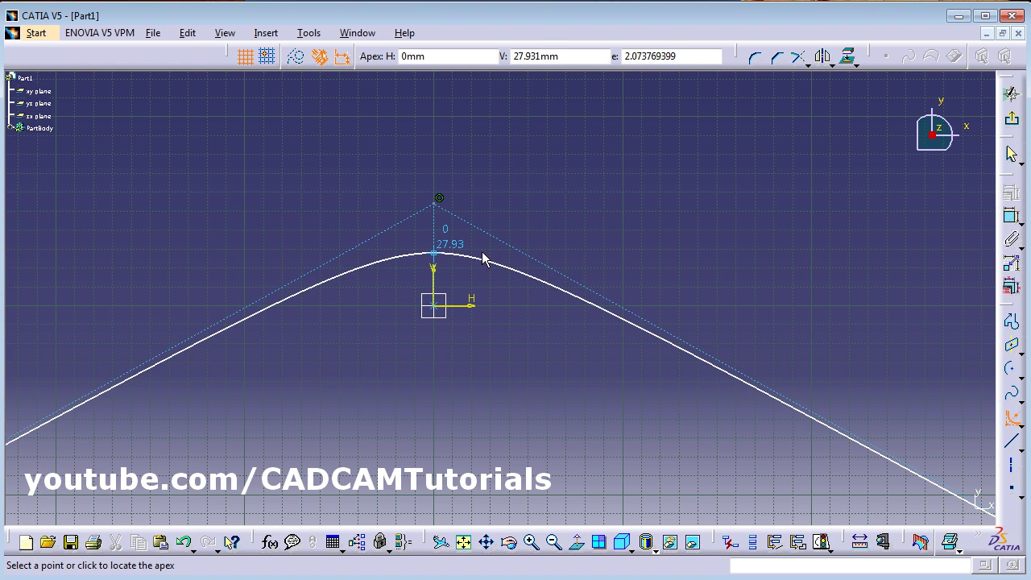
click(482, 260)
click(142, 370)
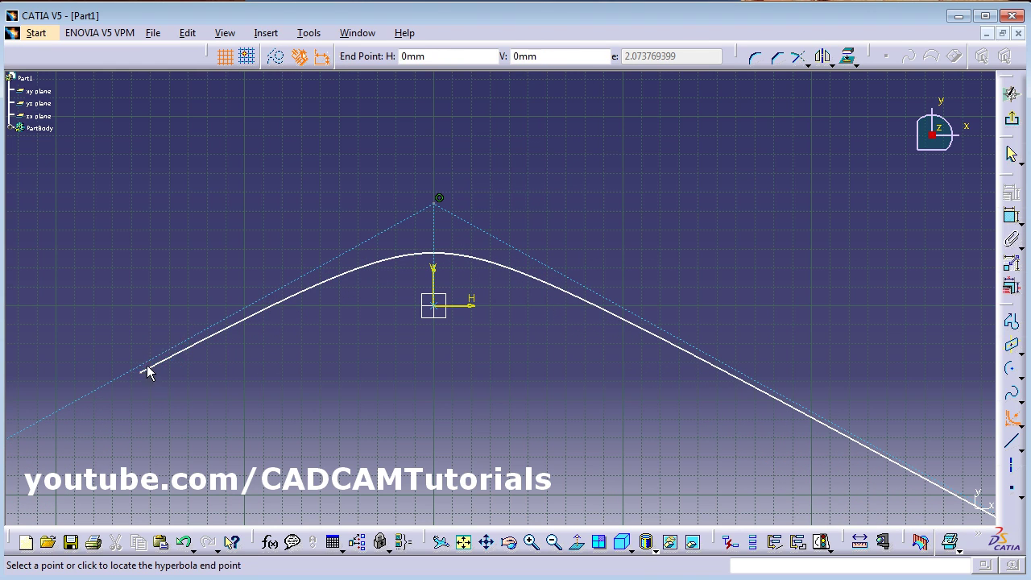
click(725, 372)
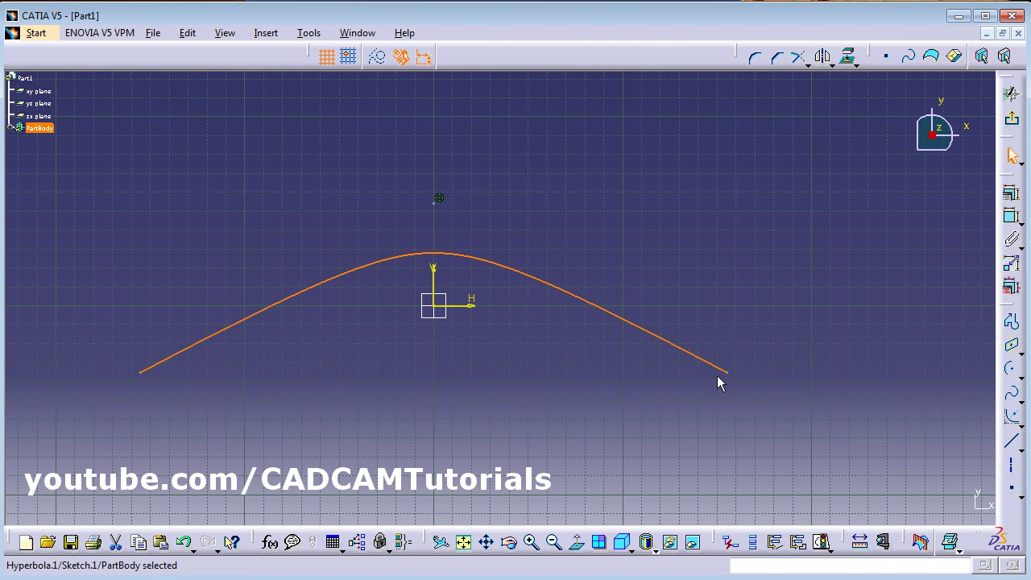
mouse_move(799, 135)
mouse_down()
mouse_move(304, 418)
mouse_move(106, 433)
mouse_up()
key(Delete)
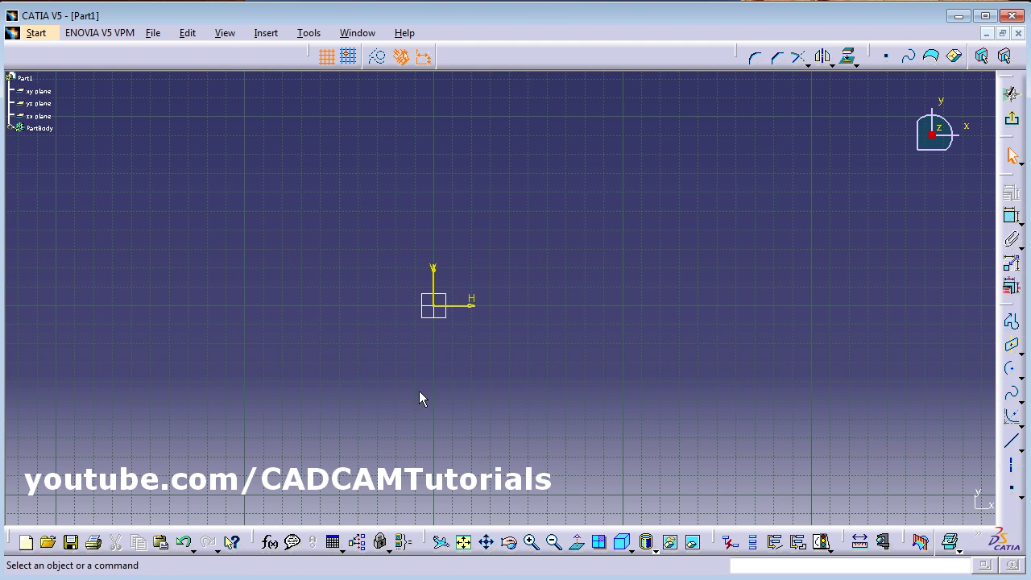
Sketch a conic starting at the origin with a vertical start tangent, passing through about (16, 32) mm, and delete it
click(1018, 422)
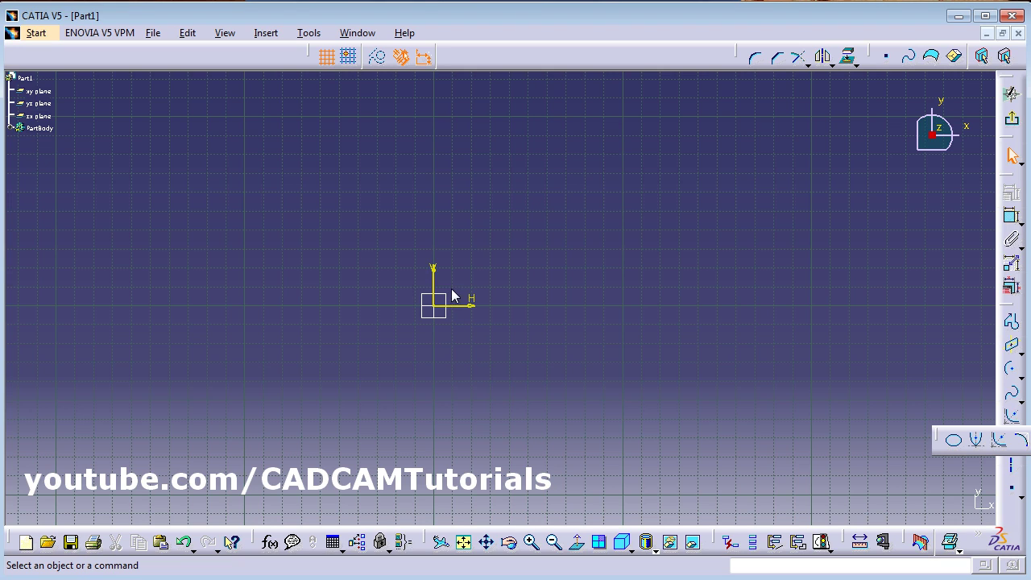
click(1024, 443)
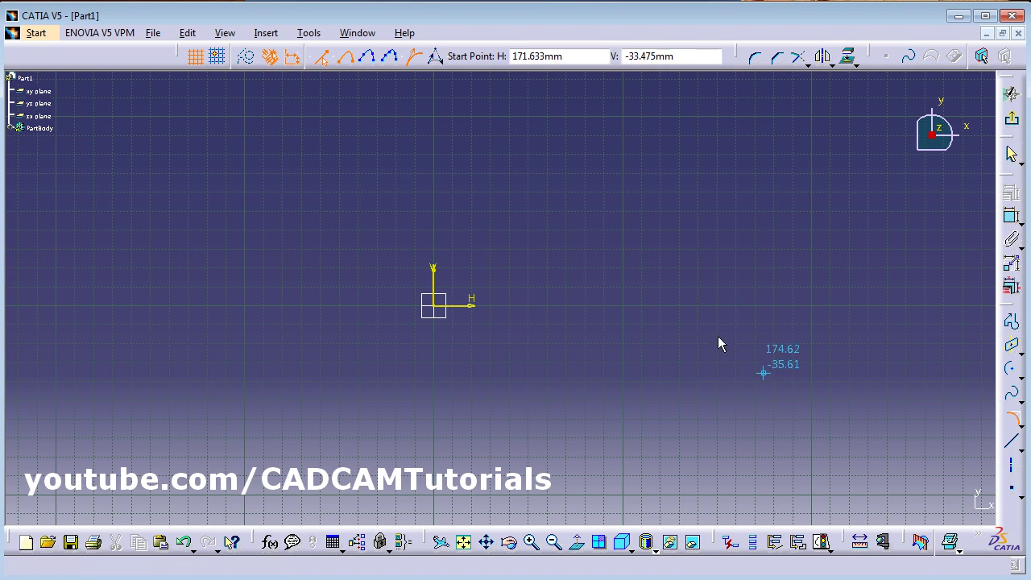
click(435, 306)
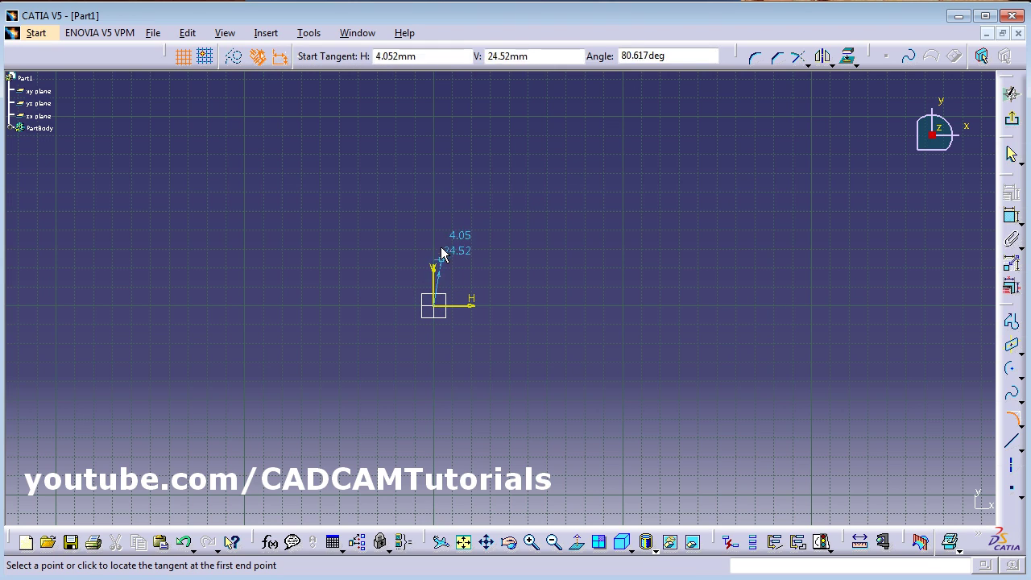
click(434, 193)
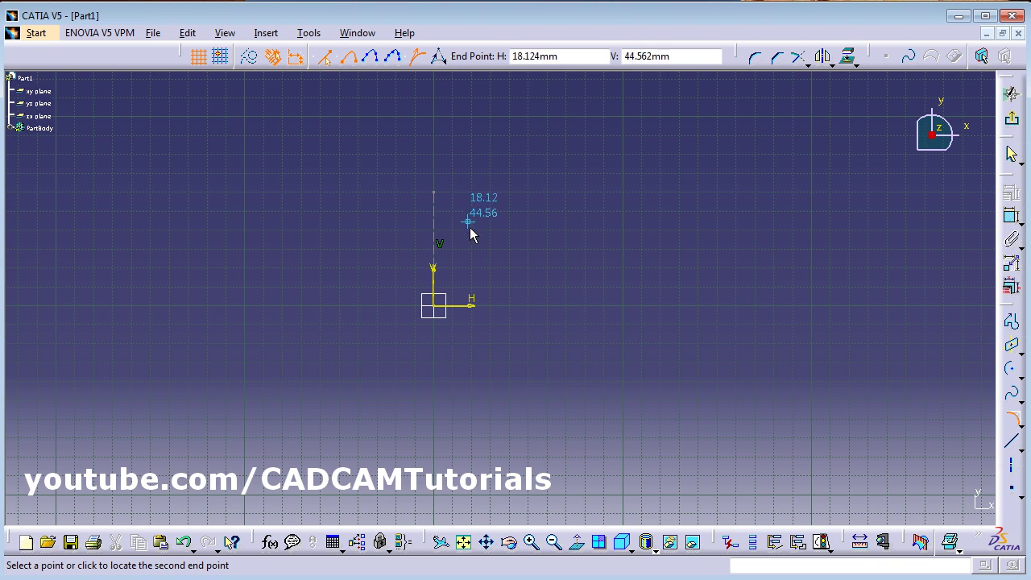
click(523, 294)
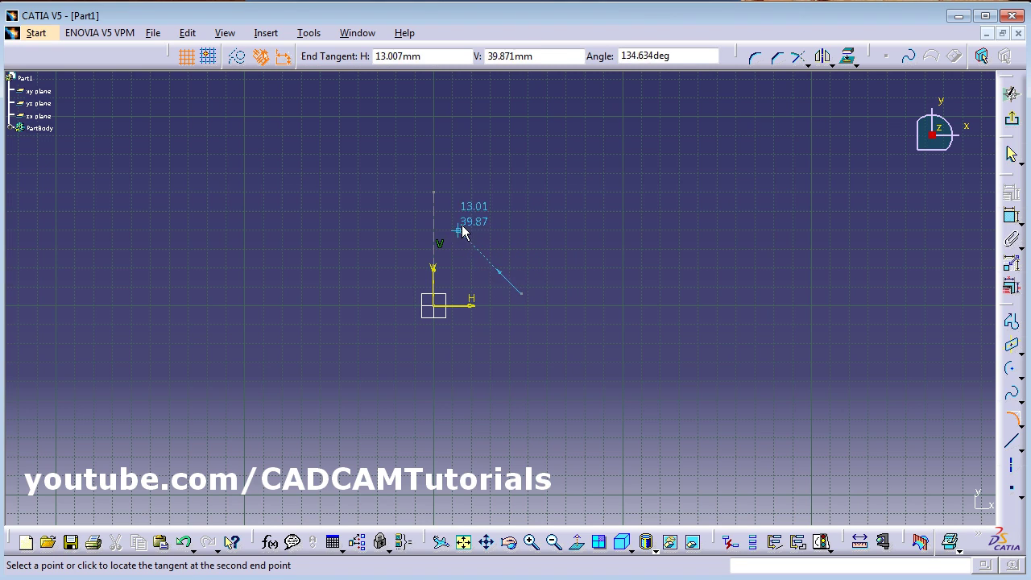
click(469, 201)
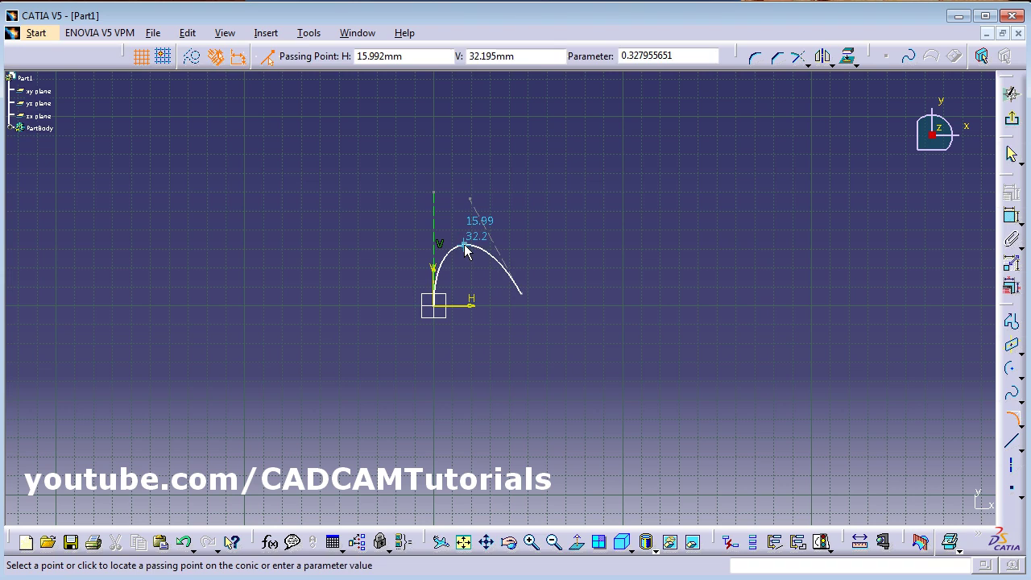
click(464, 244)
drag(370, 161, 580, 339)
key(Delete)
Sketch a conic arching over the origin with inward-sloping end tangents, passing through about (6, 46) mm, and delete it
click(1011, 417)
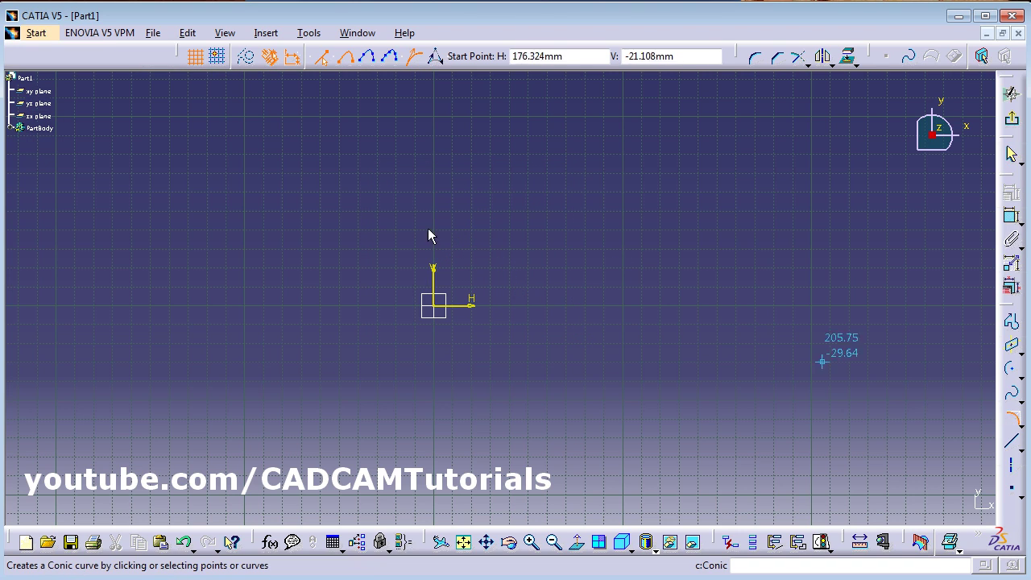
click(322, 286)
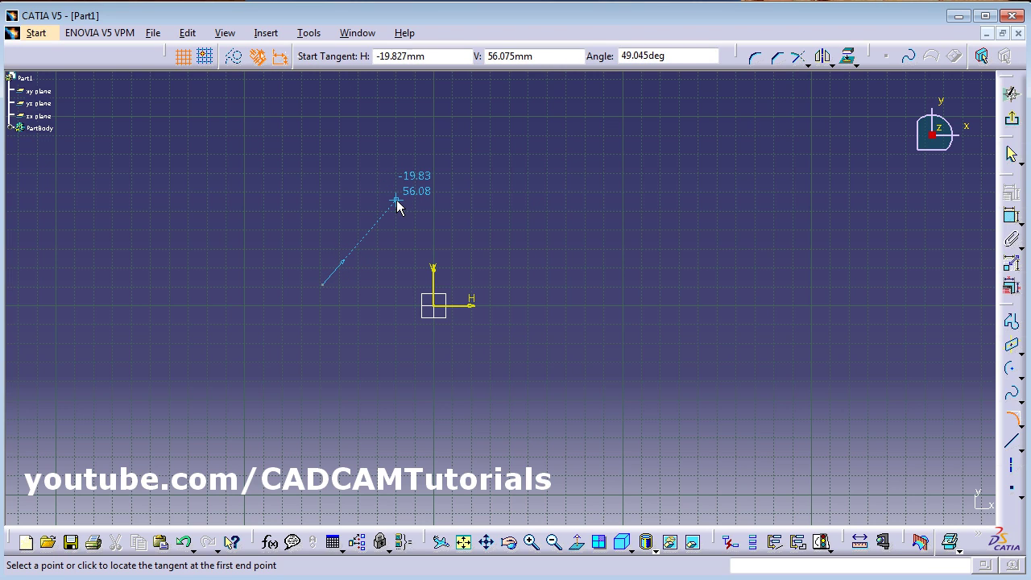
click(397, 203)
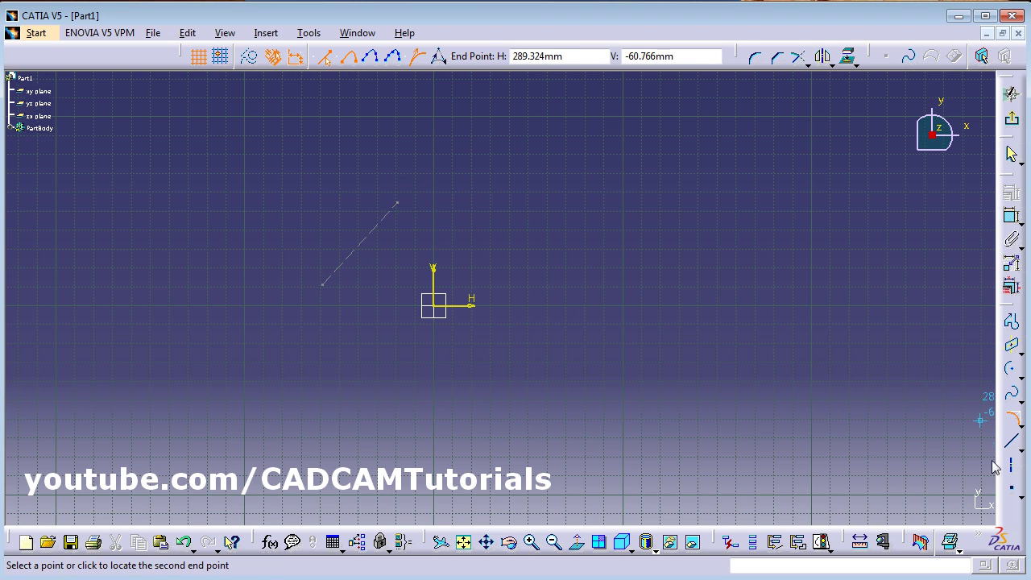
click(532, 288)
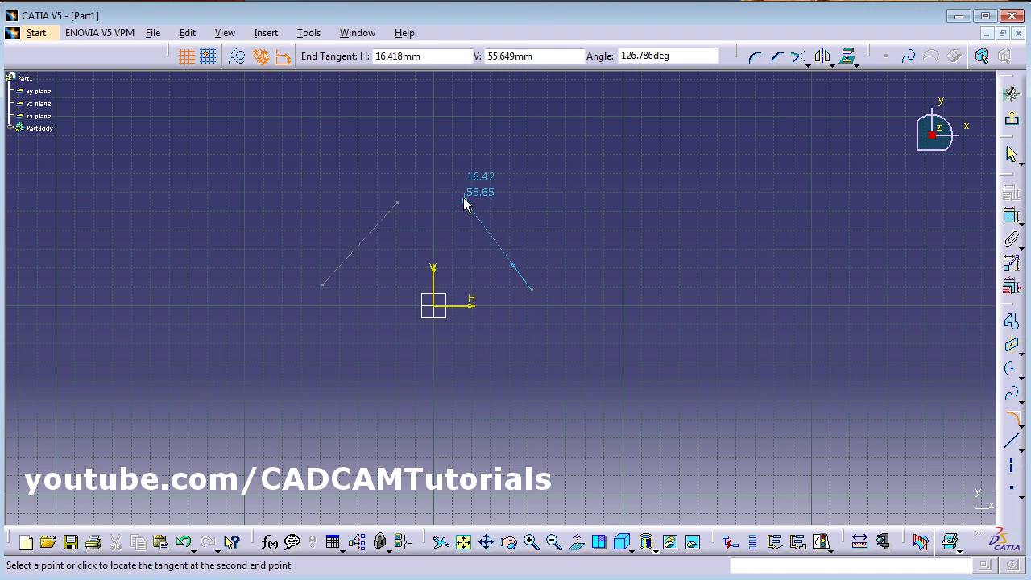
click(460, 200)
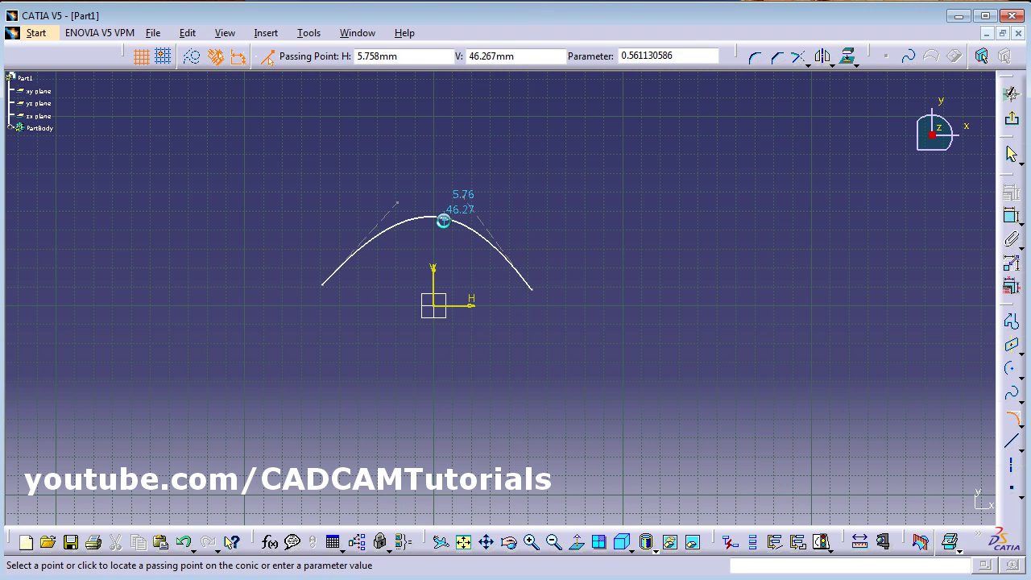
click(443, 220)
click(618, 311)
drag(226, 147, 407, 261)
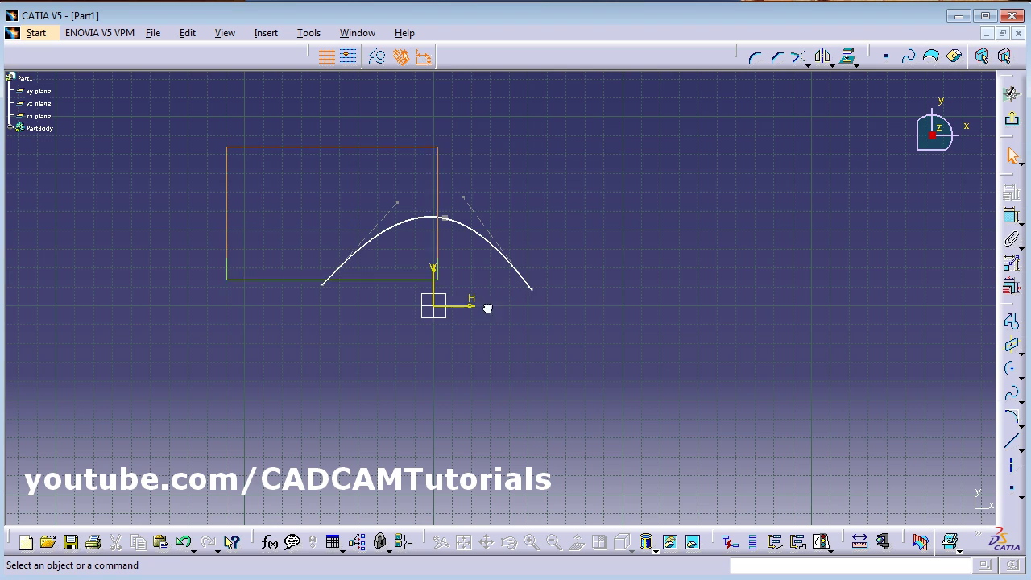
key(Delete)
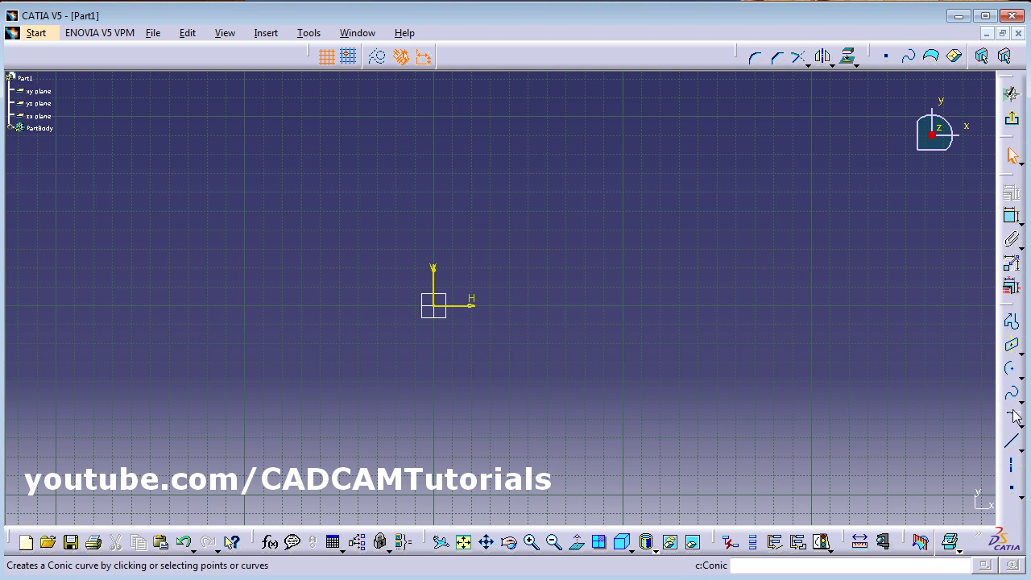
Place two separate sketch points above the horizontal axis, on the positive side of the origin, and delete both
click(1021, 434)
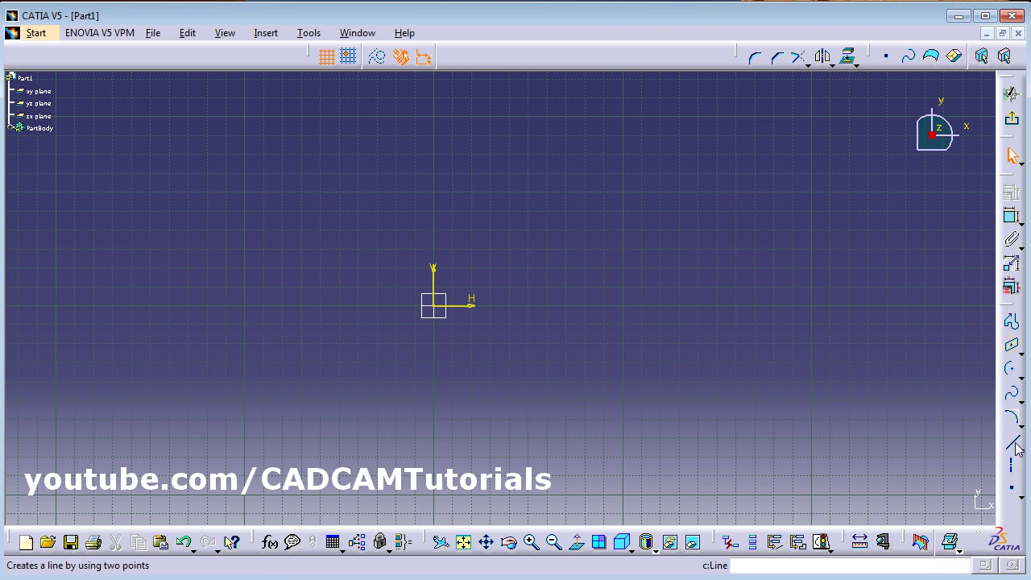
click(1019, 448)
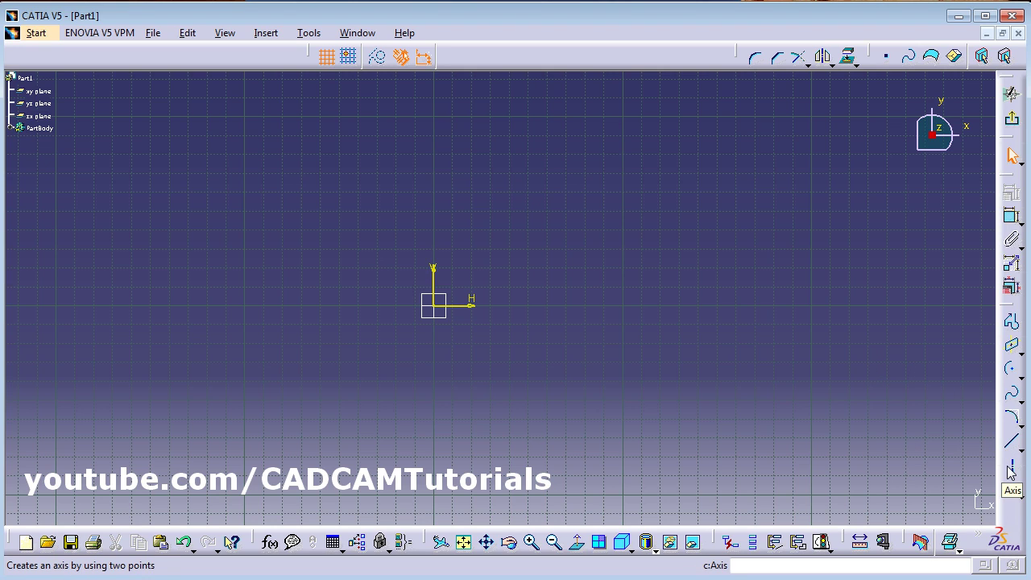
click(1014, 495)
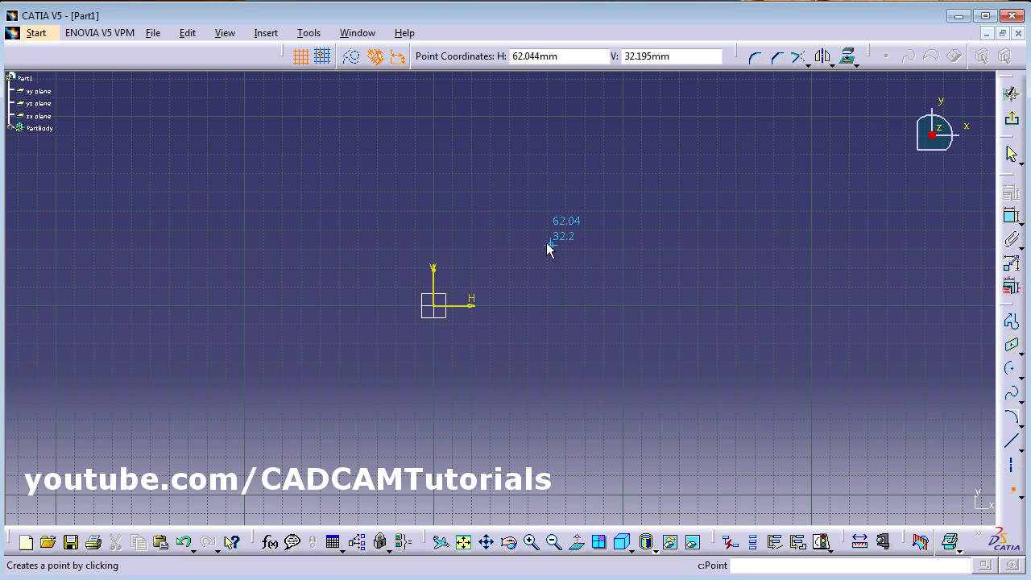
click(507, 246)
click(1011, 487)
click(645, 226)
drag(451, 166, 743, 346)
key(Delete)
Sketch a line about 158 mm long from the origin, sloping gently upward into the positive quadrant
middle_drag(529, 276, 396, 361)
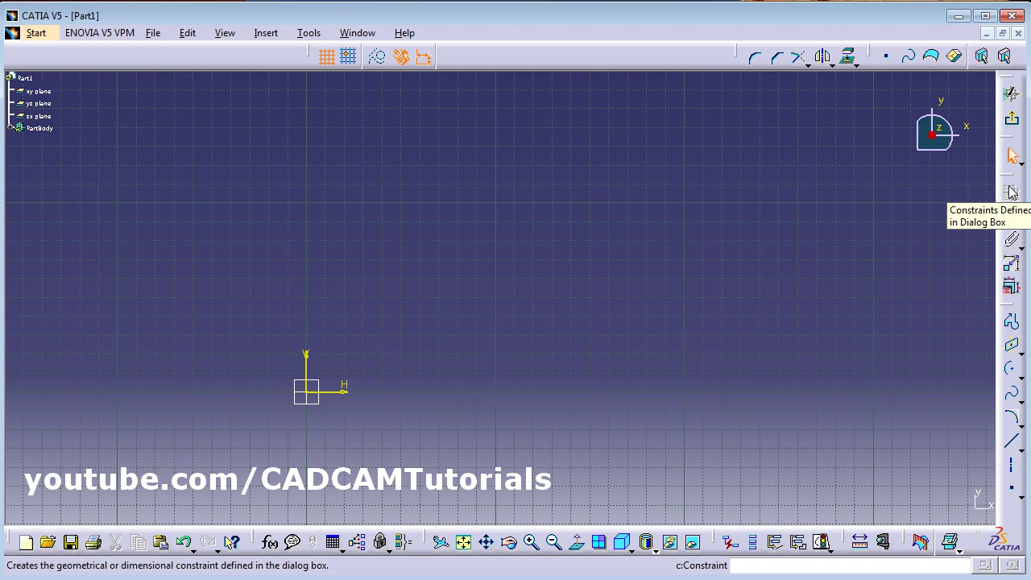
click(1011, 441)
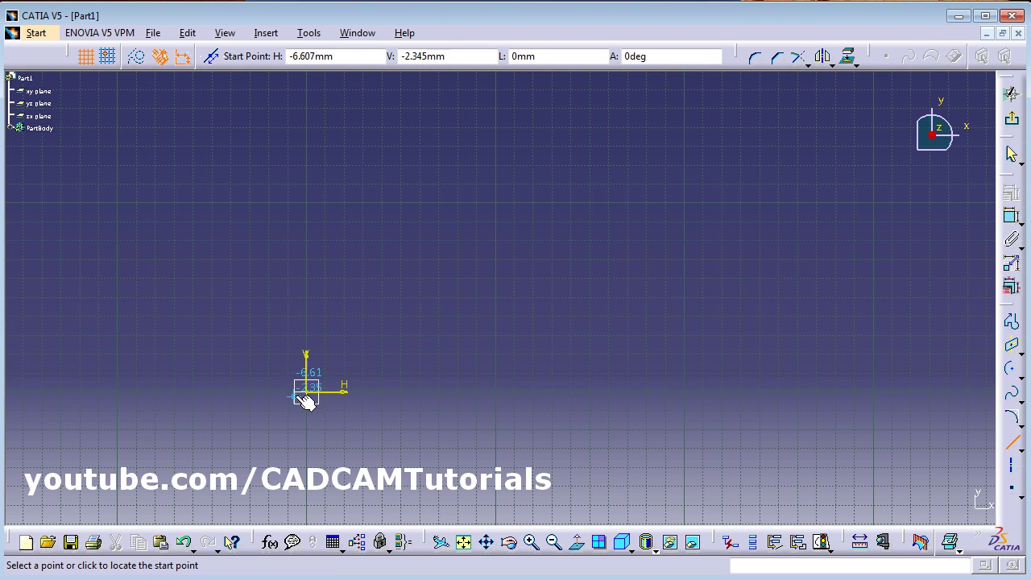
click(312, 392)
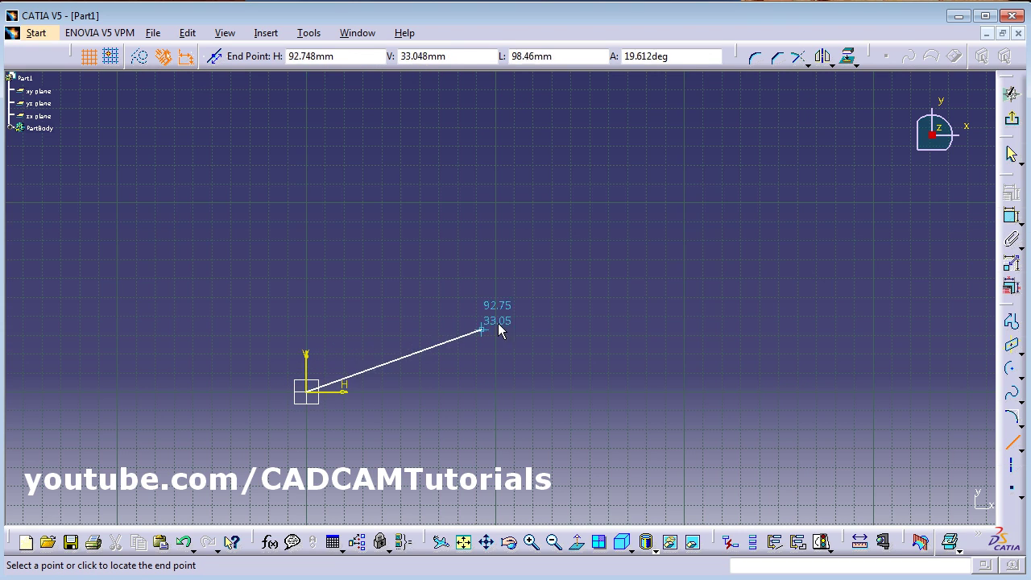
click(588, 293)
click(593, 381)
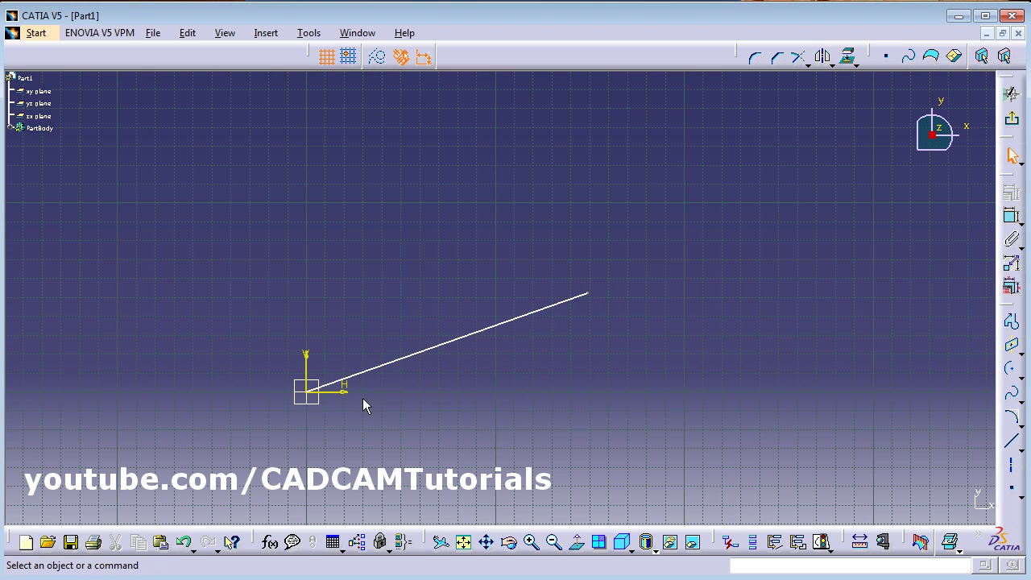
Apply Length and Horizontal constraints to the sloping line through the constraint definition dialog, and undo them
click(515, 318)
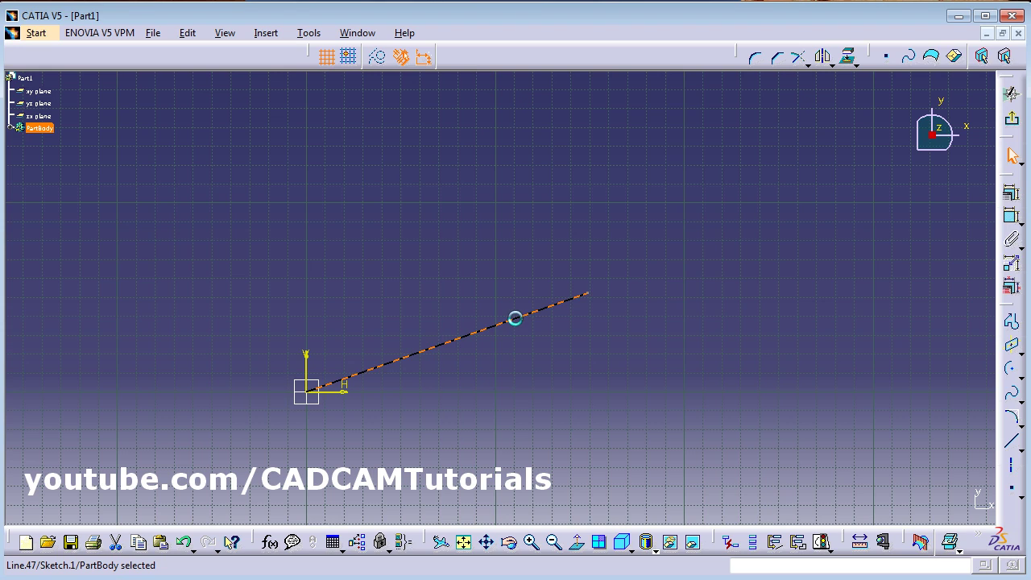
click(1012, 196)
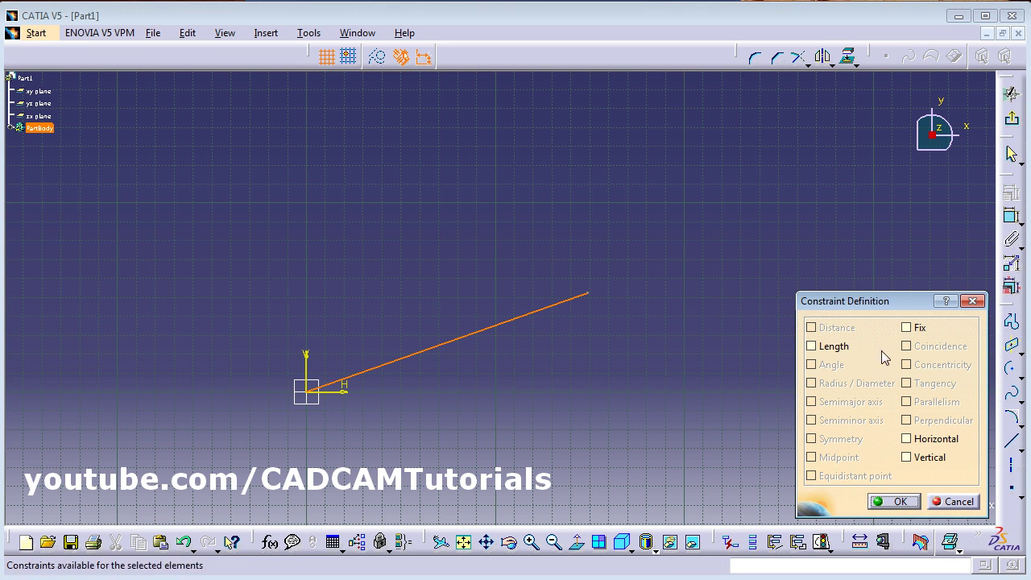
click(811, 347)
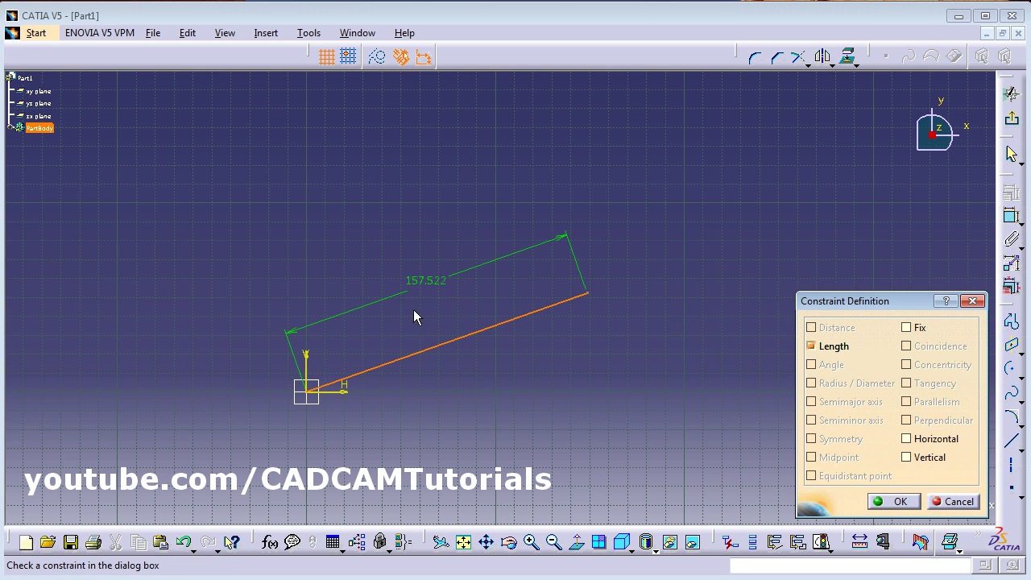
click(929, 442)
click(926, 440)
click(893, 501)
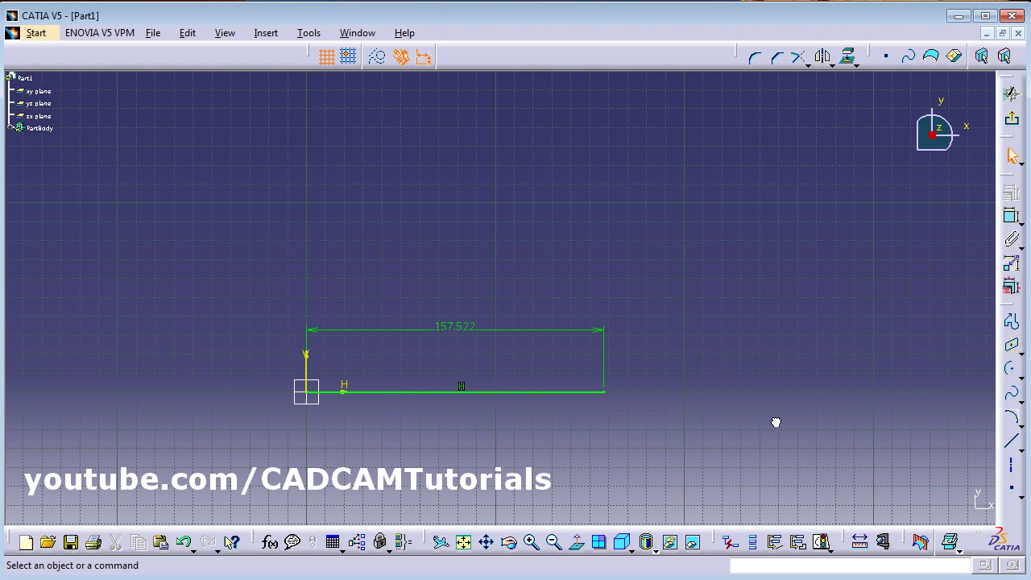
click(184, 545)
click(580, 430)
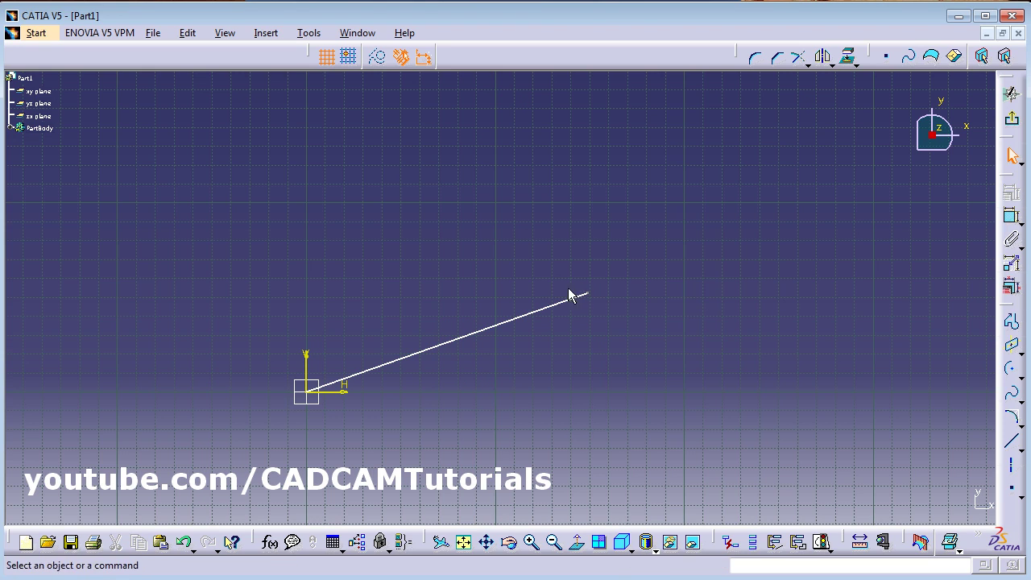
Apply a Vertical constraint to the sloping line through the constraint definition dialog, and delete the line
click(528, 314)
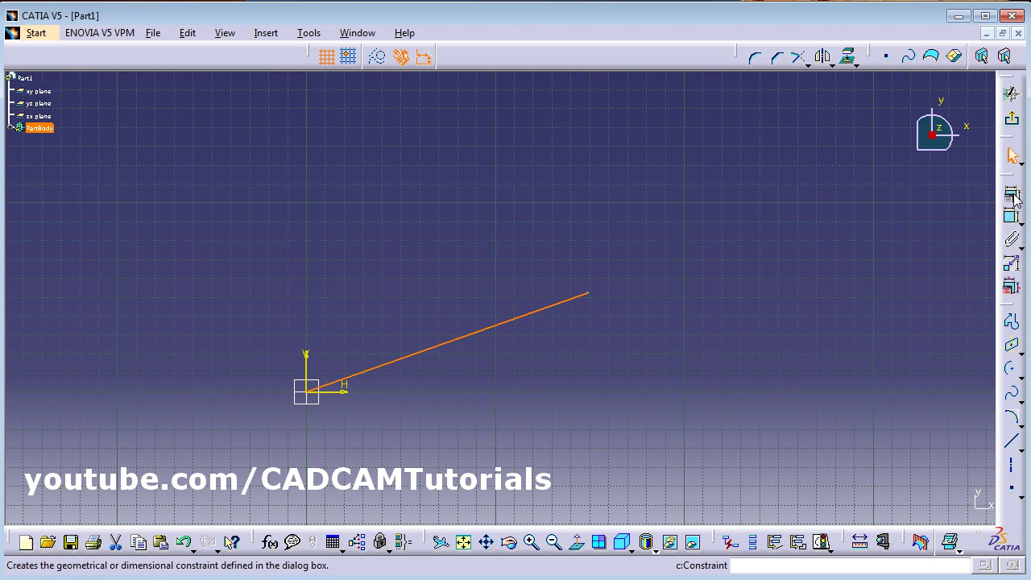
click(1012, 196)
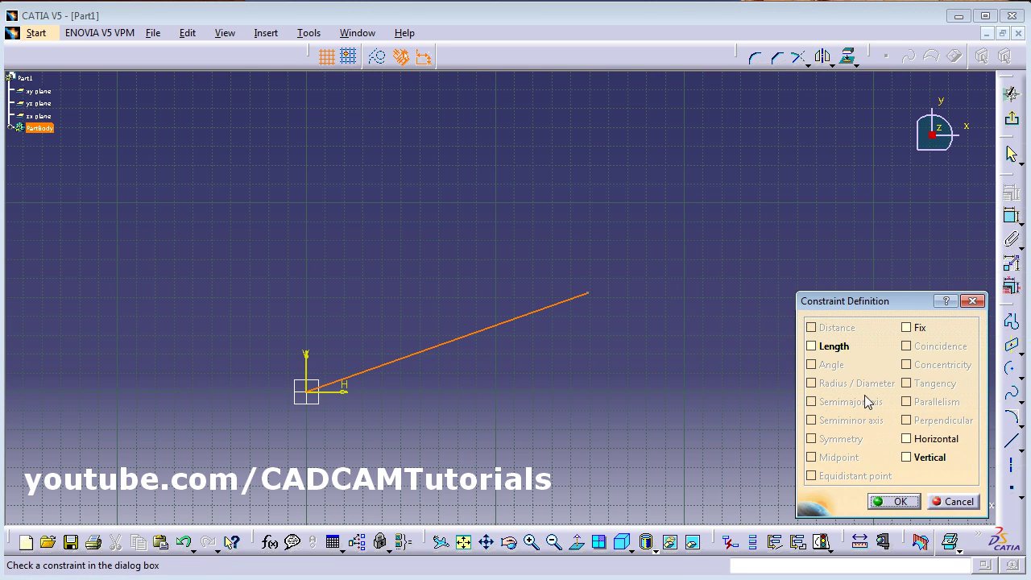
click(930, 459)
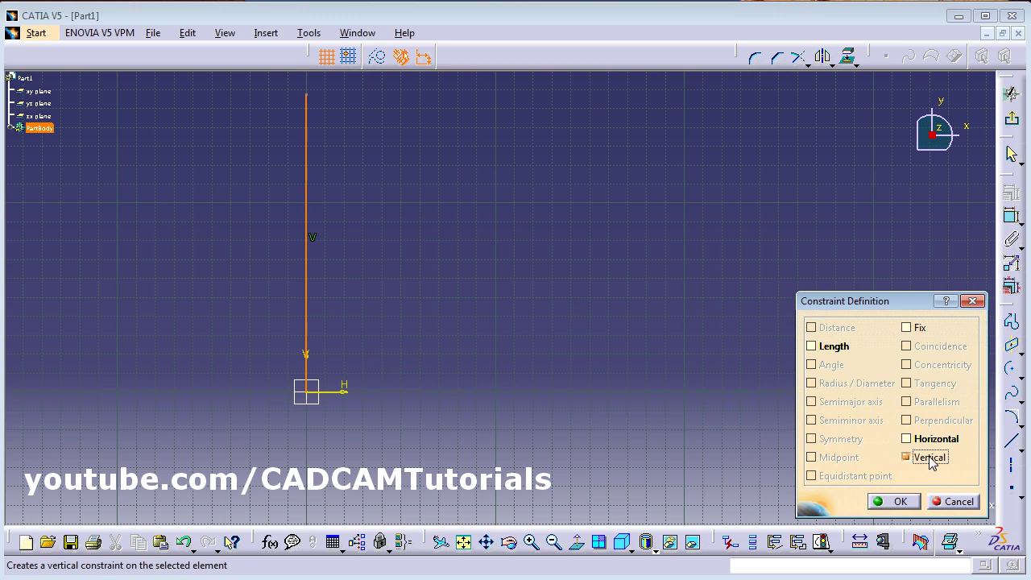
click(895, 501)
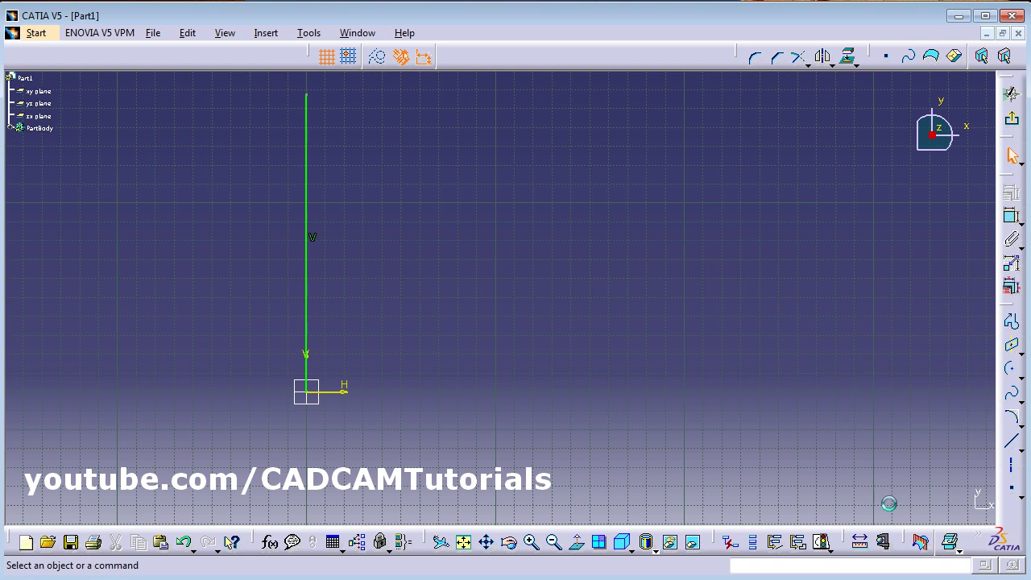
click(306, 298)
key(Delete)
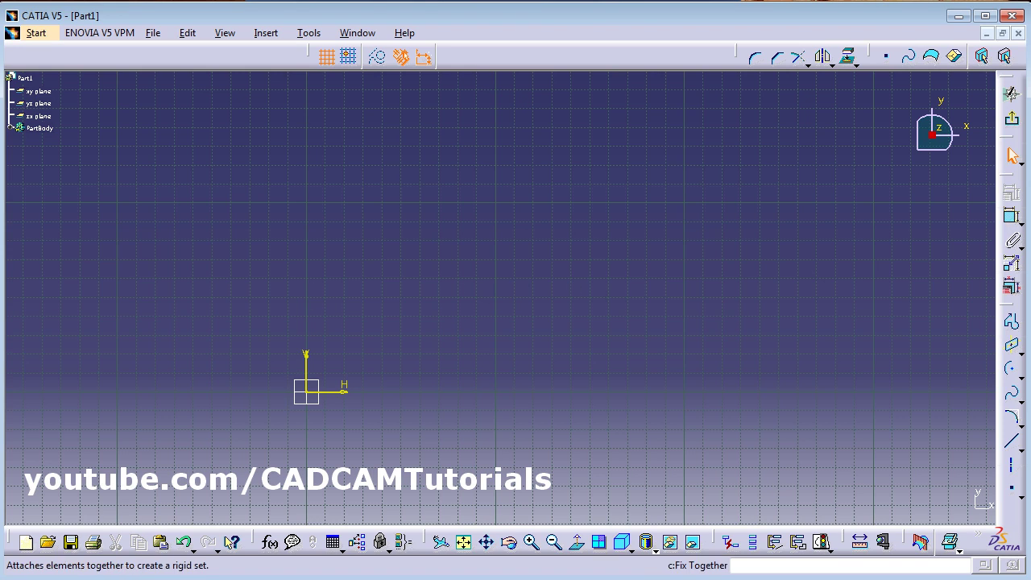
Sketch a new line from the origin, rising at about 15 degrees into the positive quadrant
click(1010, 439)
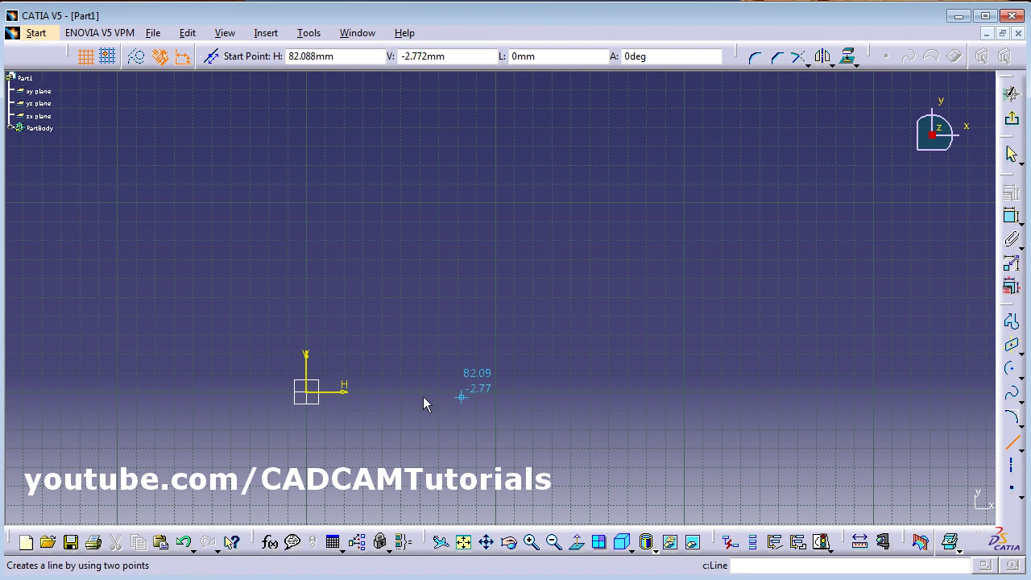
click(307, 391)
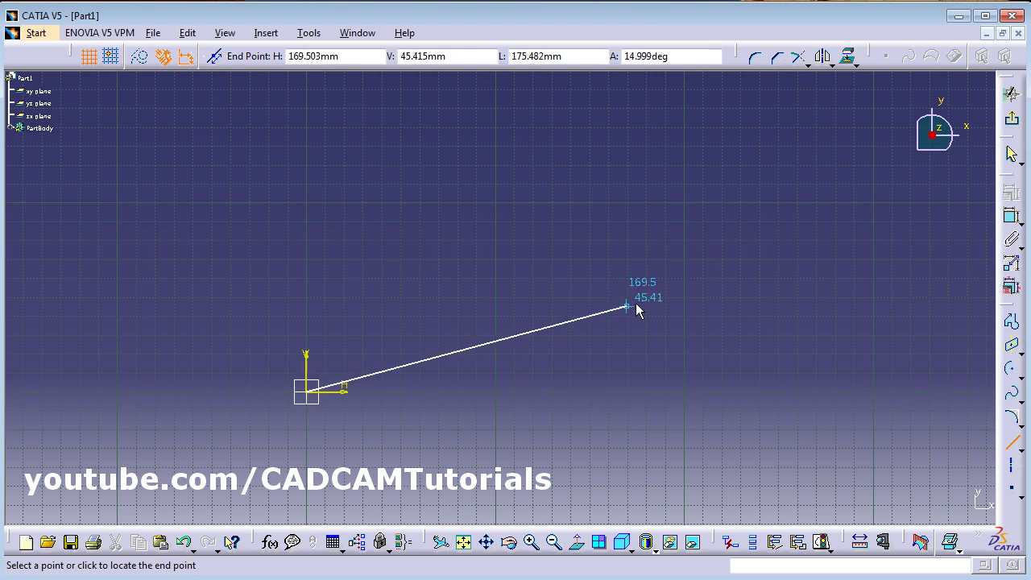
click(660, 298)
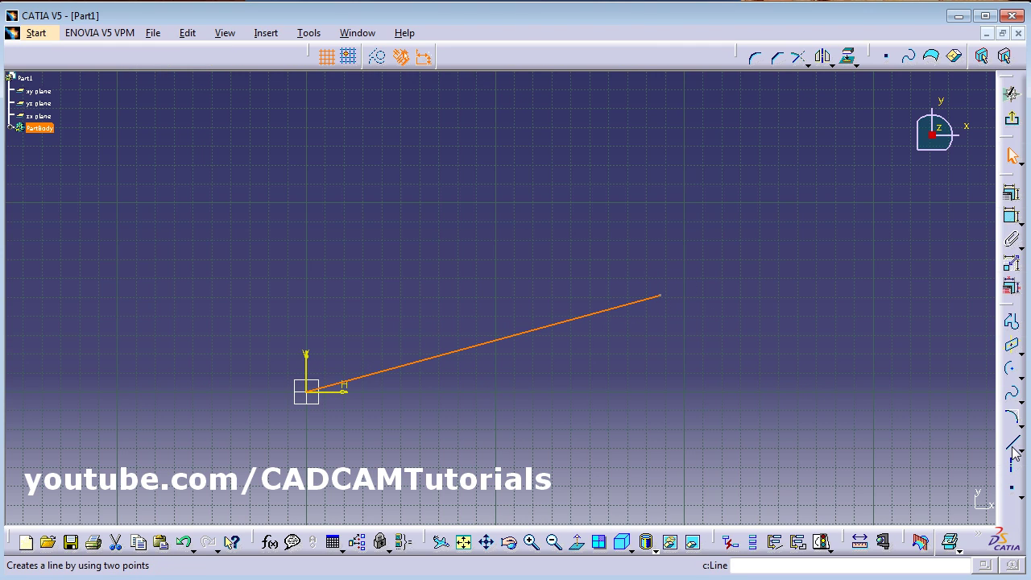
Add an angle constraint between the sloping line and the sketch's horizontal axis, placing the dimension between them
click(1010, 216)
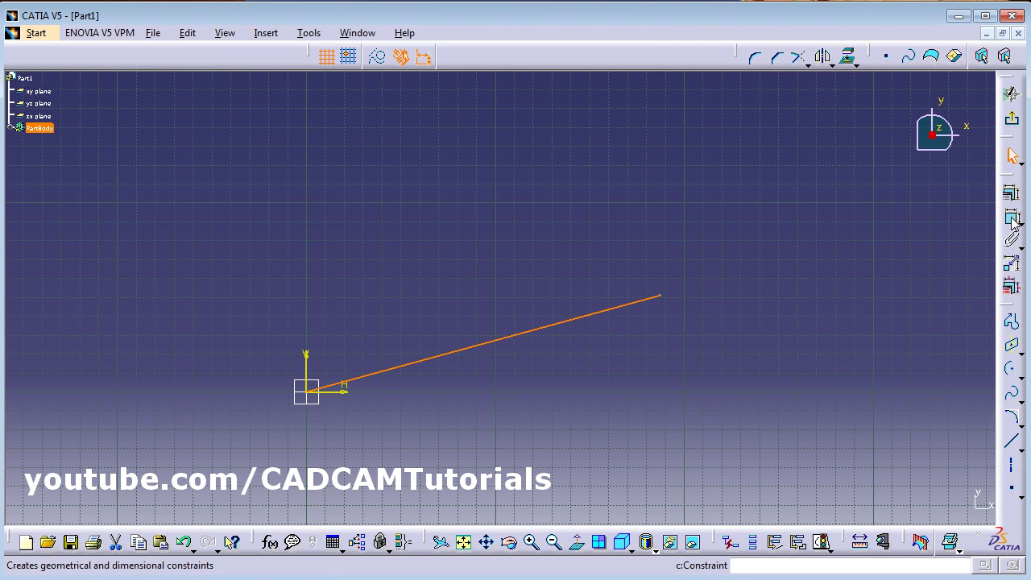
click(540, 329)
click(348, 393)
click(519, 372)
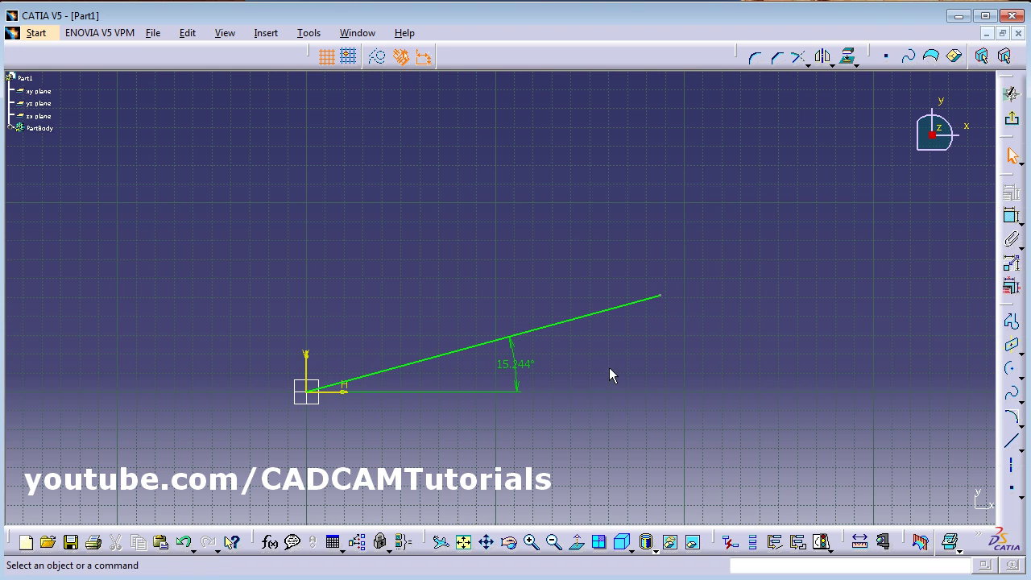
Sketch a second, separate line sloping steeply down toward the first line and ending just above its middle
click(1010, 441)
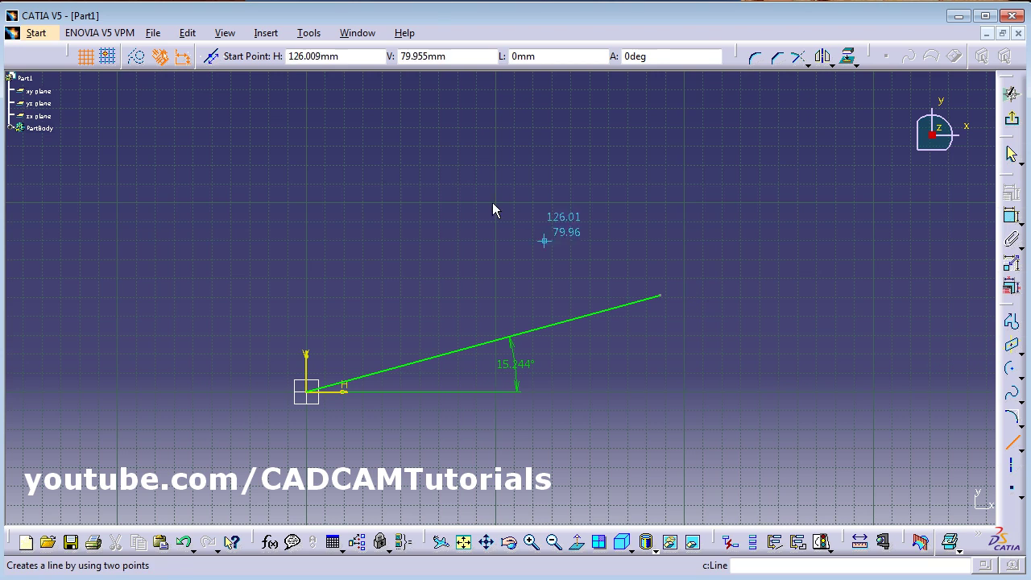
click(406, 155)
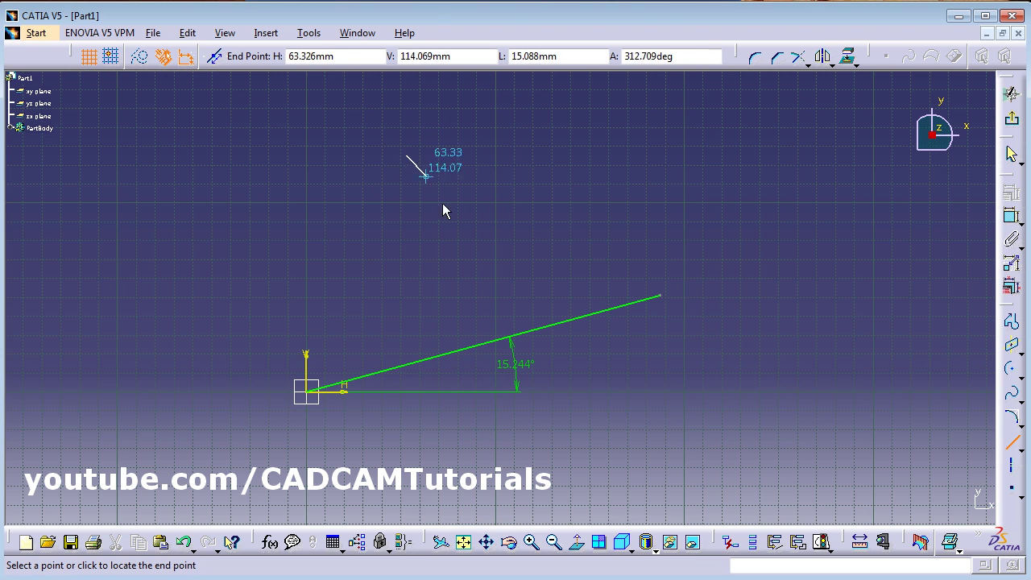
click(485, 309)
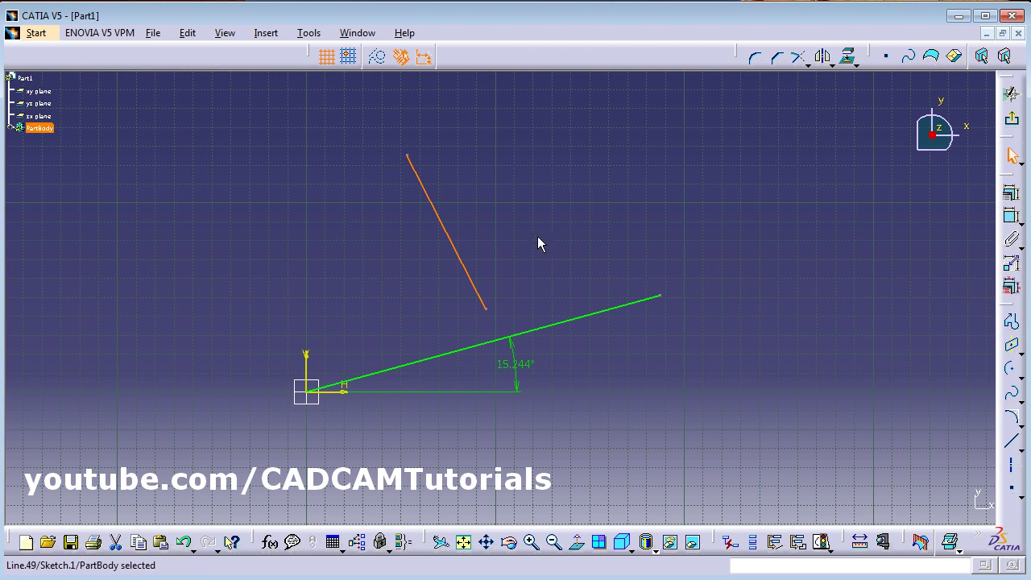
Try a Perpendicular constraint between the steep line and the sloping line from the origin, using the constraint definition dialog
click(471, 275)
ctrl+click(459, 354)
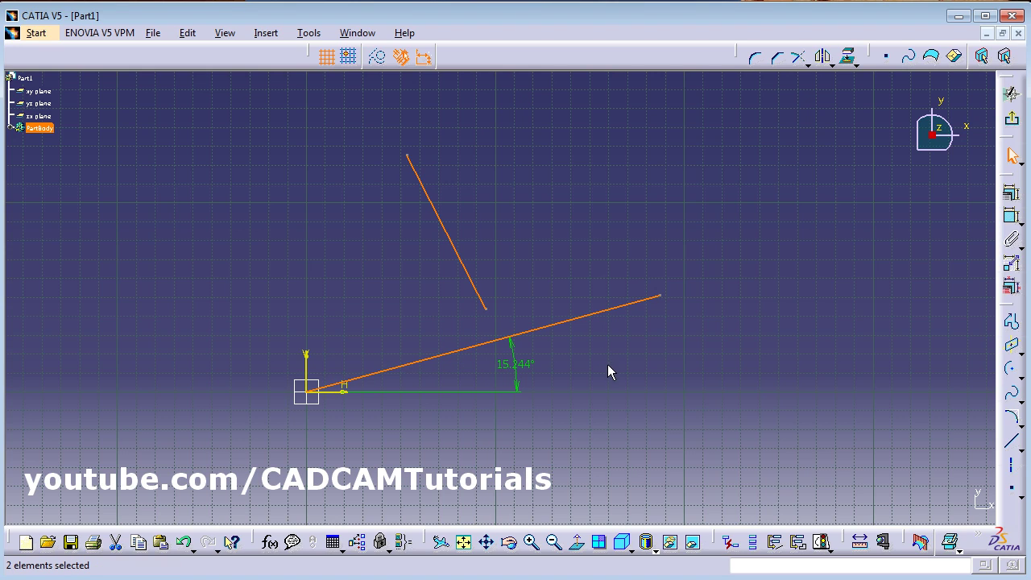
click(1011, 196)
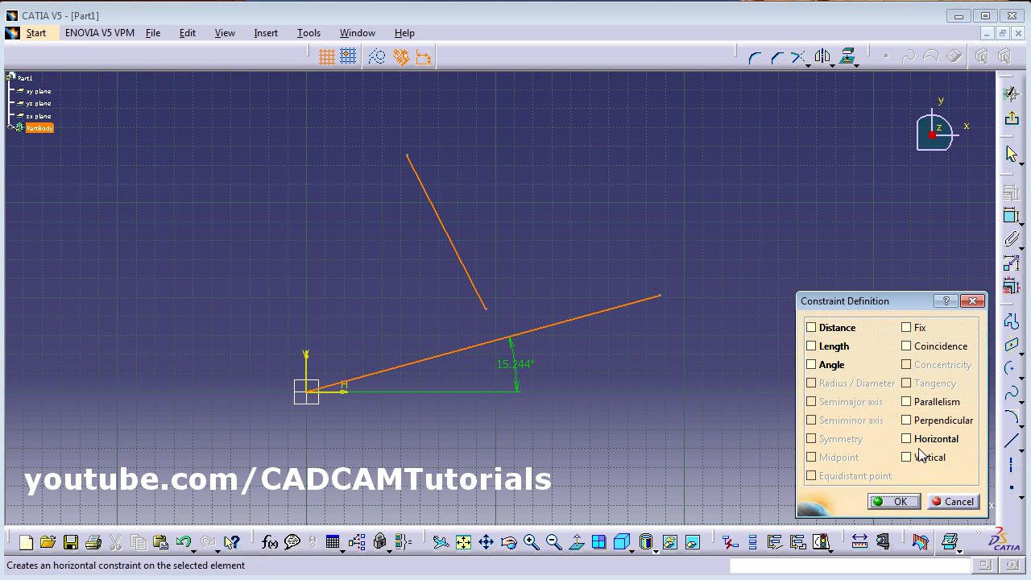
click(932, 428)
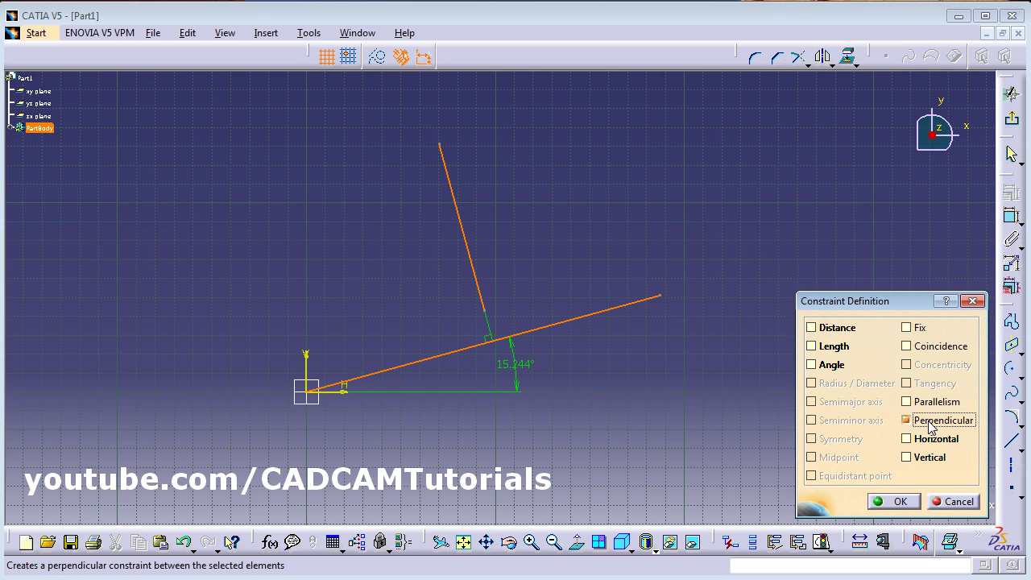
click(956, 501)
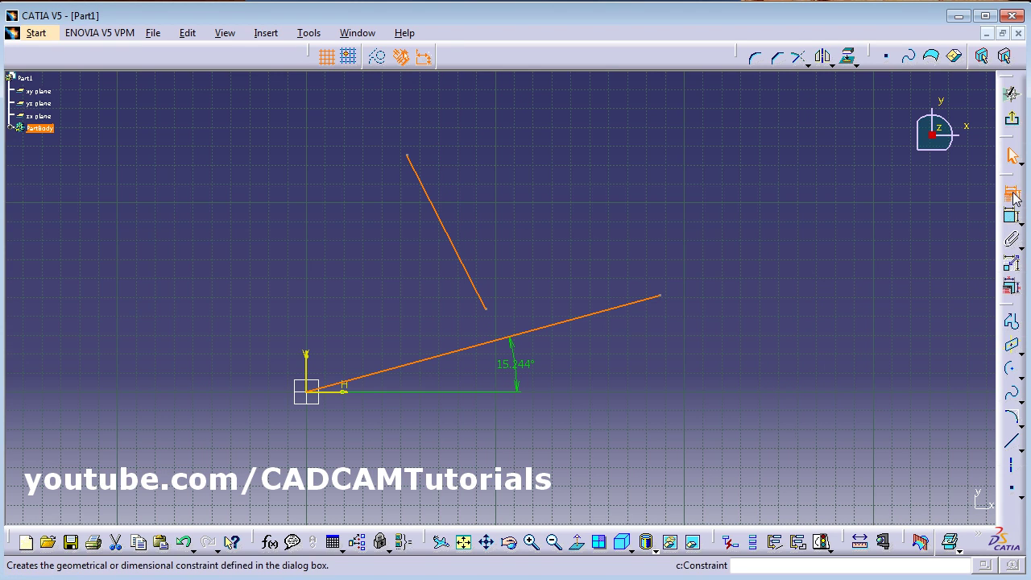
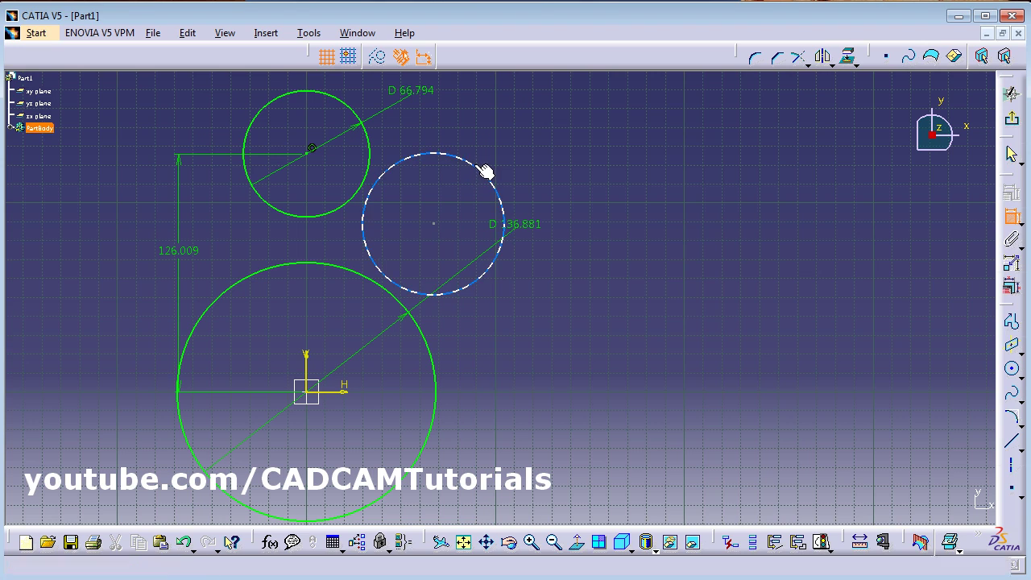
Add a diameter dimension to the unconstrained circle between the other two, and apply a Tangency constraint between it and the upper circle
click(487, 168)
click(541, 145)
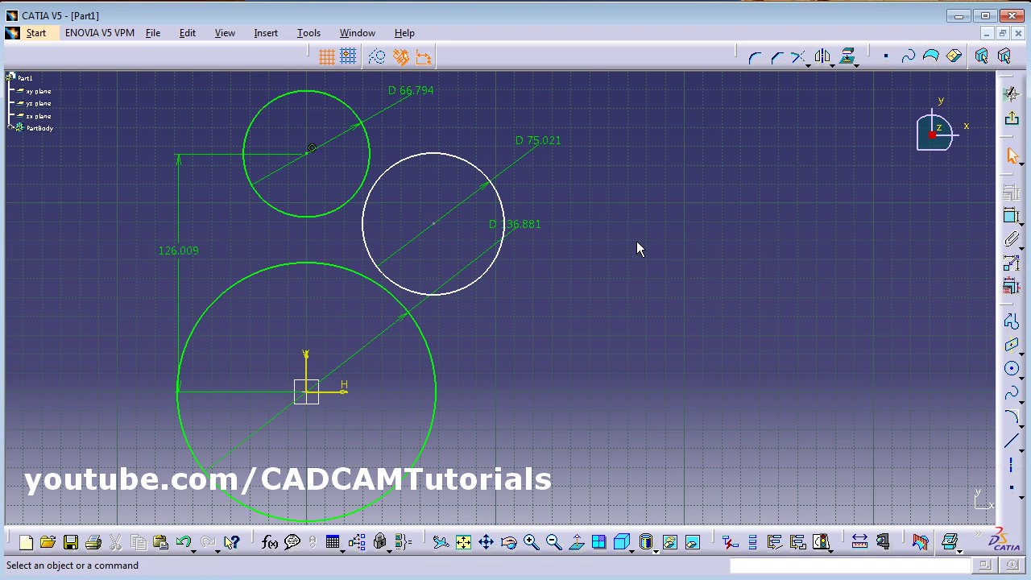
click(365, 199)
ctrl+click(392, 184)
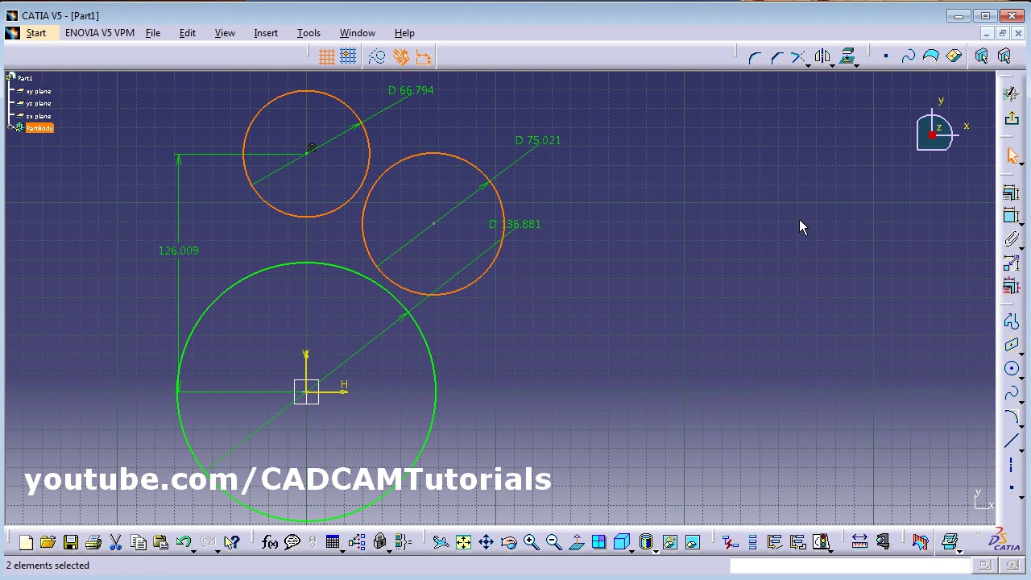
click(1011, 193)
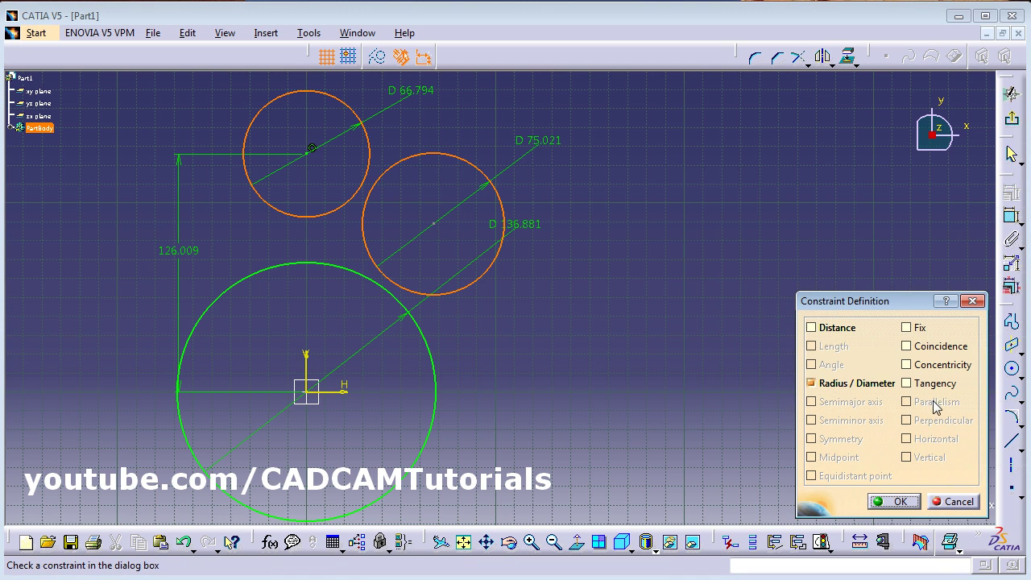
click(925, 391)
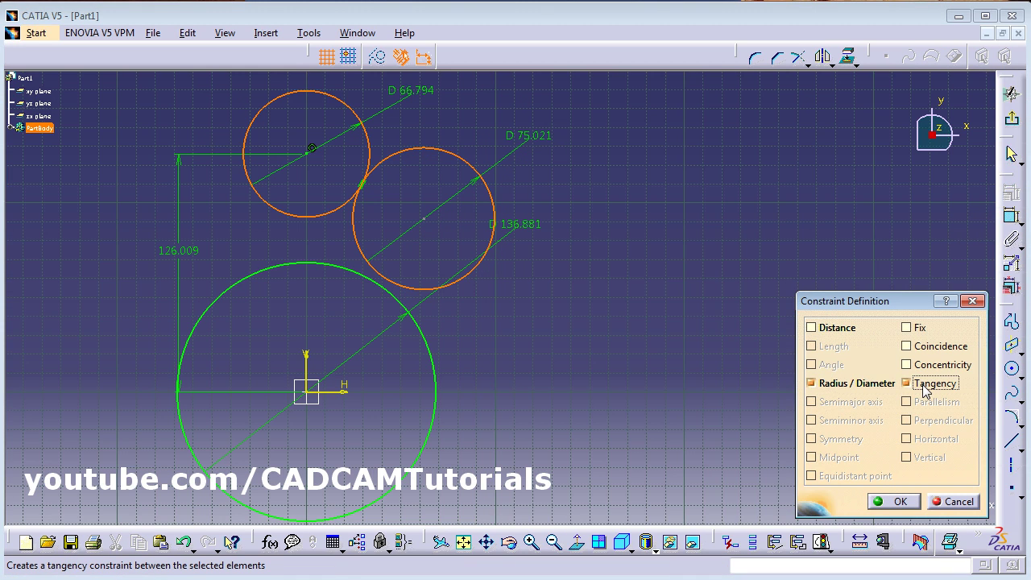
click(895, 501)
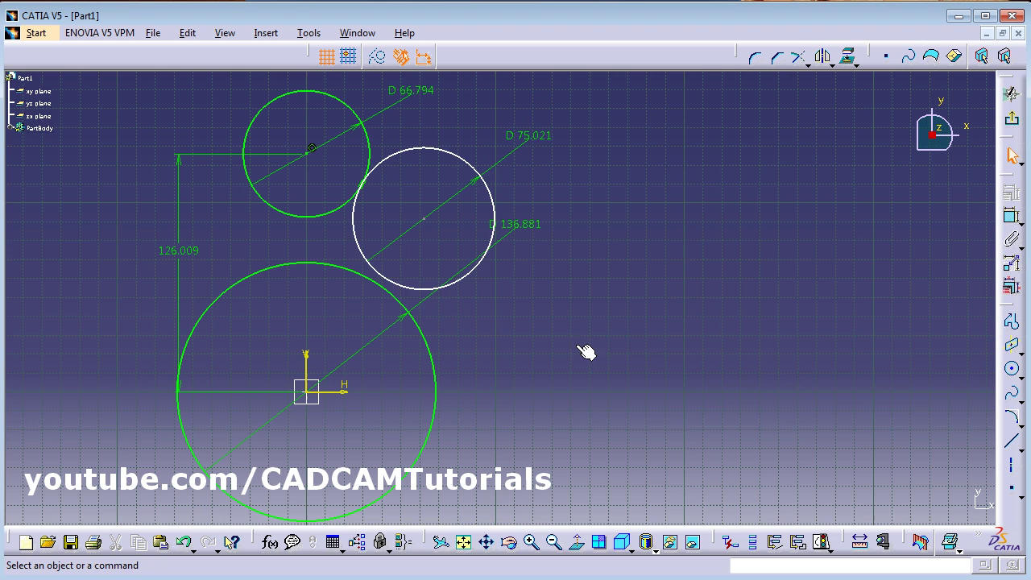
Apply a Tangency constraint between the middle circle and the large circle centred on the origin
click(406, 288)
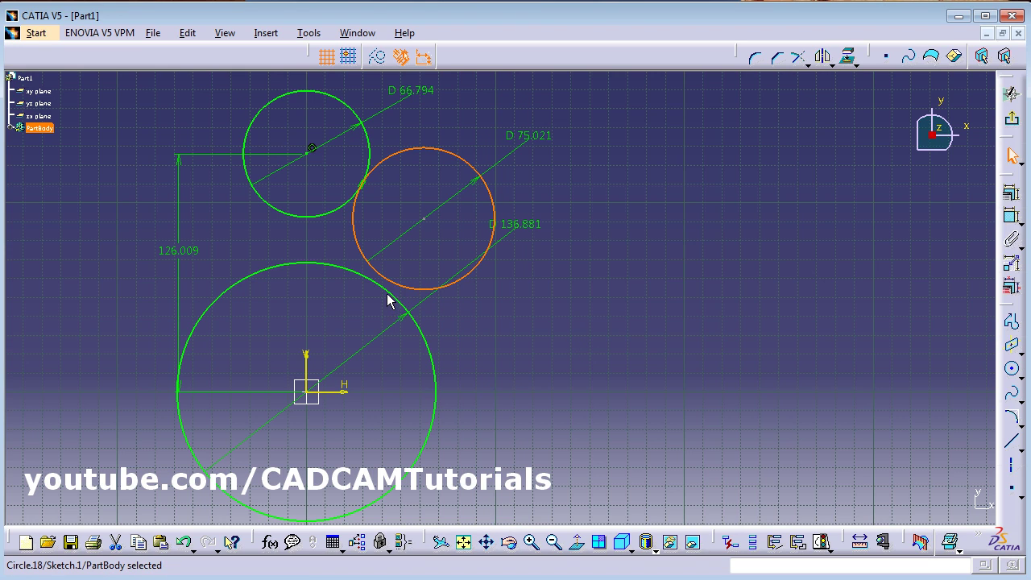
ctrl+click(397, 297)
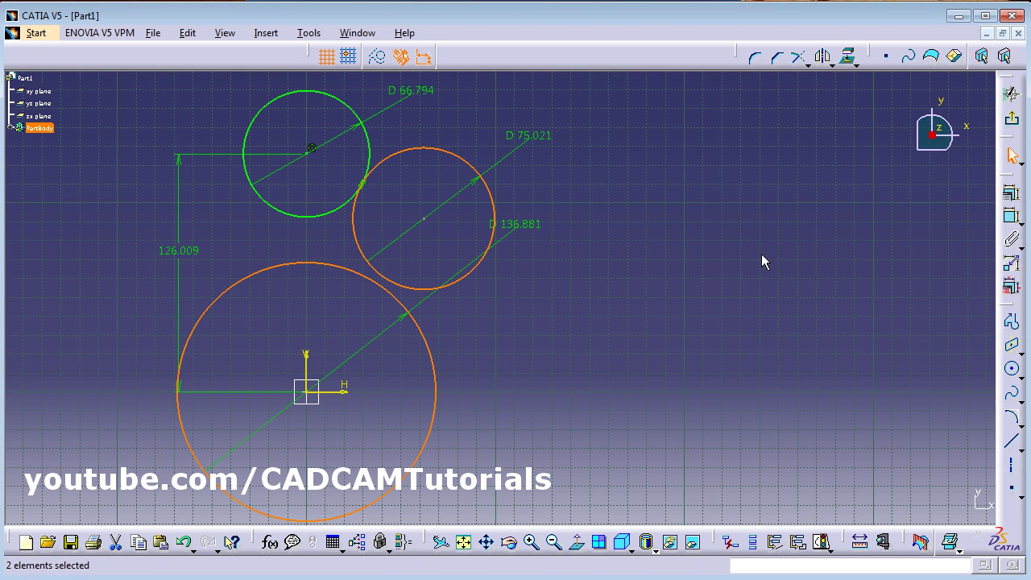
click(1013, 198)
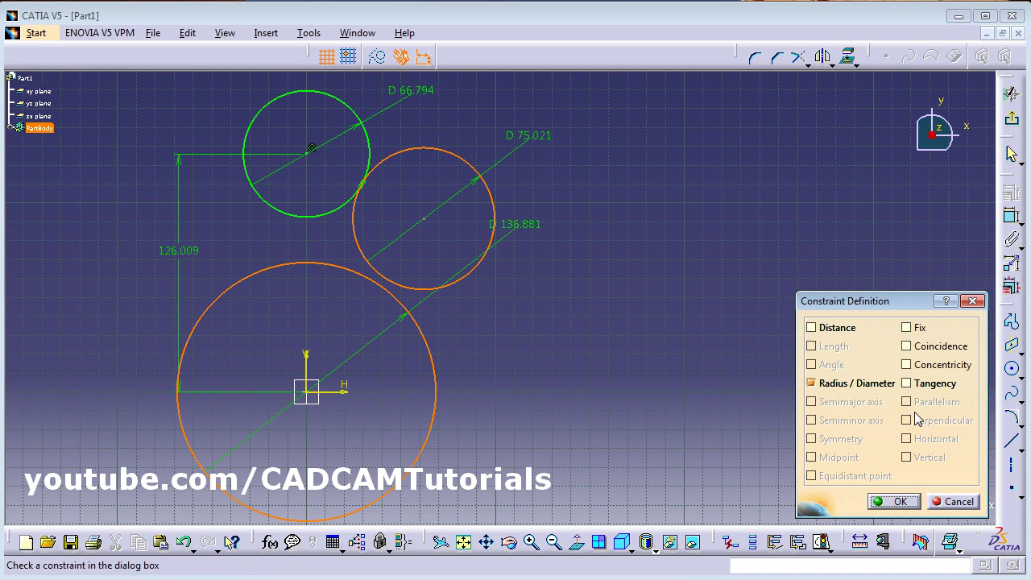
click(926, 384)
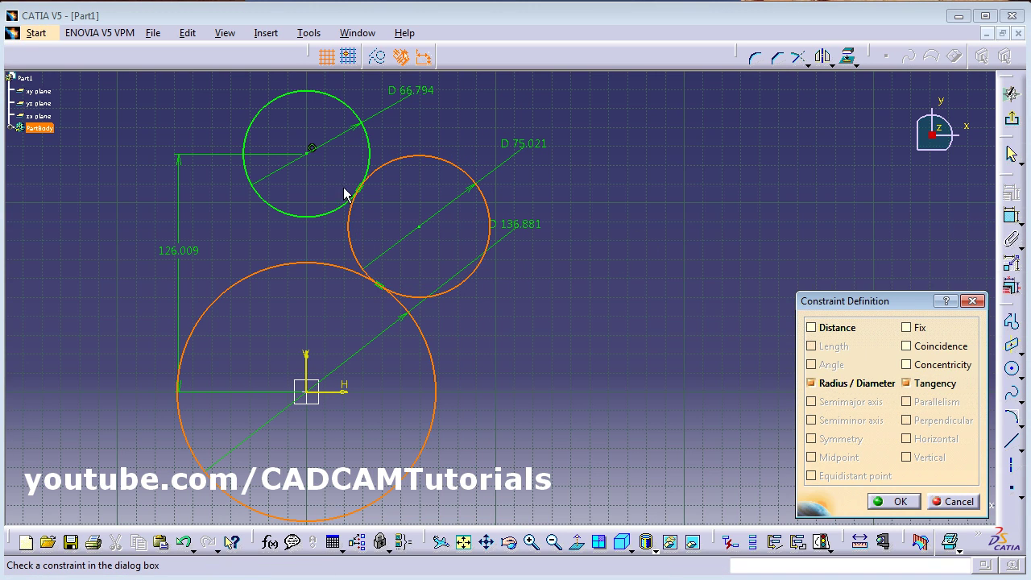
click(882, 498)
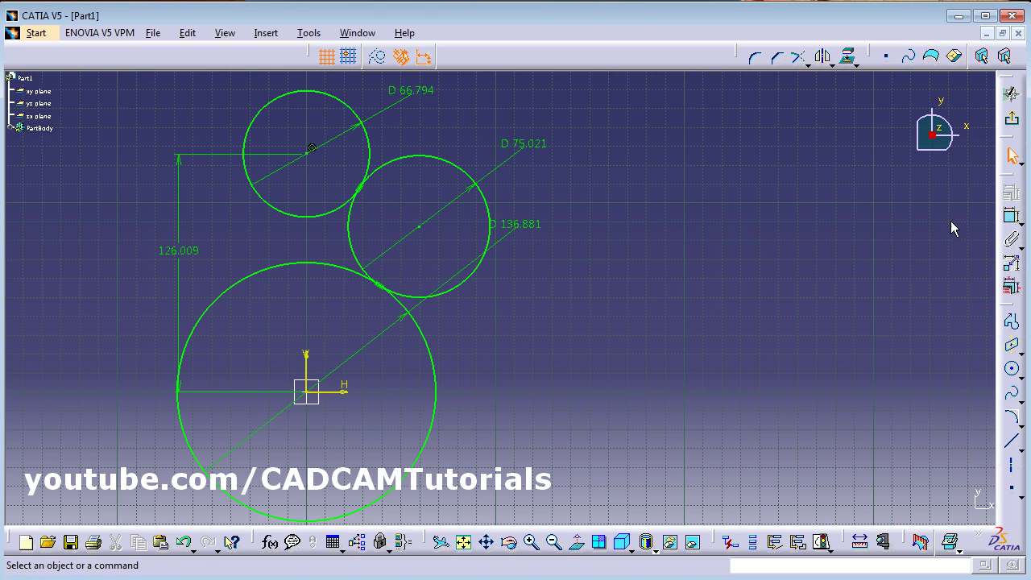
Sketch a sloping line about 148 mm long, starting well outside the circles and ending just above the middle circle
click(1011, 440)
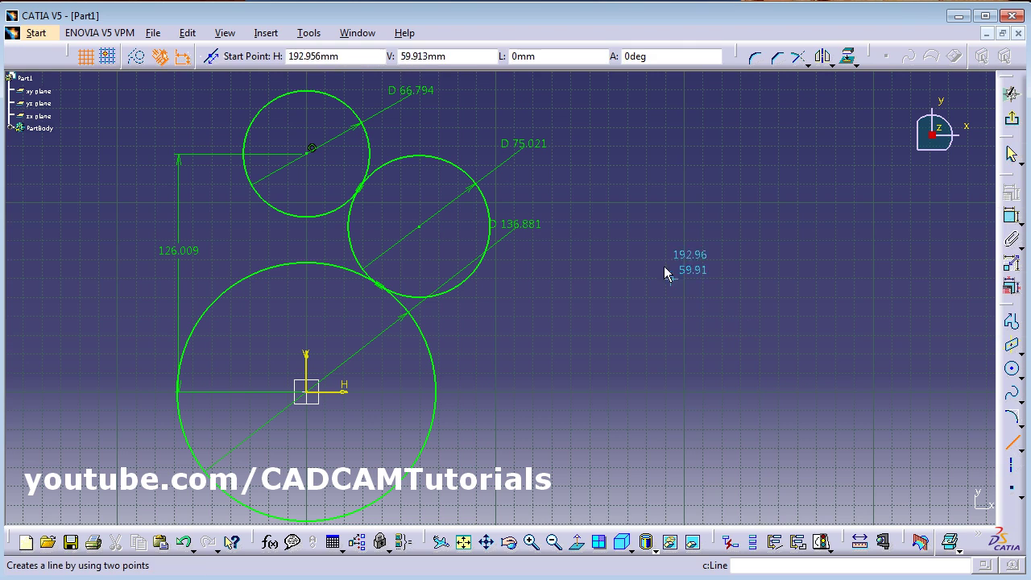
click(691, 289)
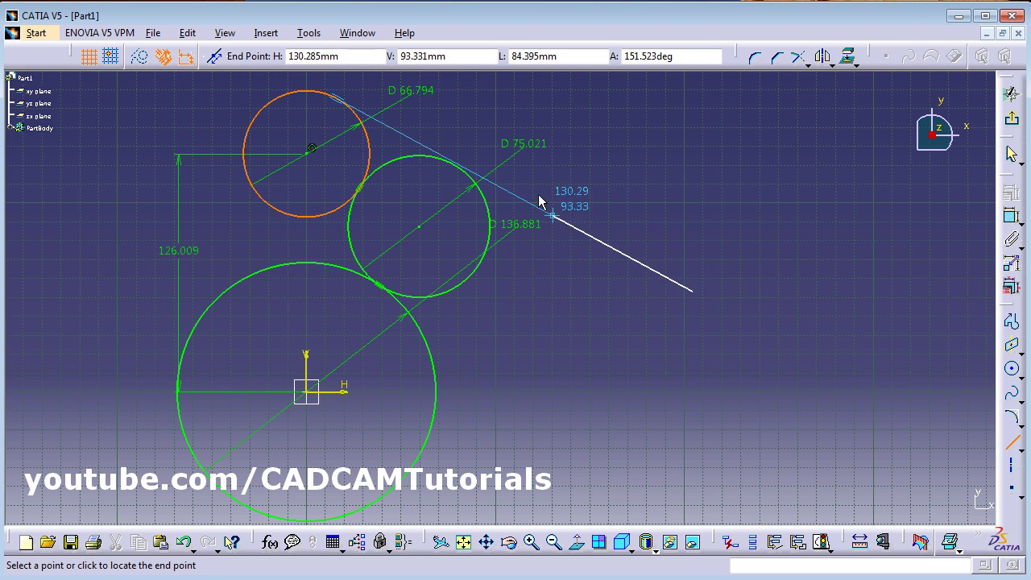
click(457, 144)
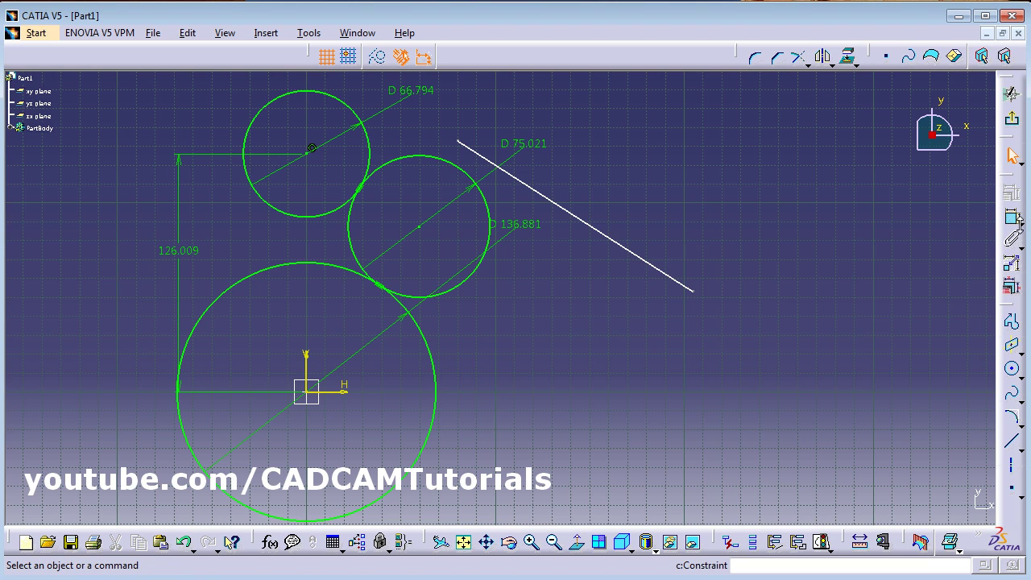
click(1010, 219)
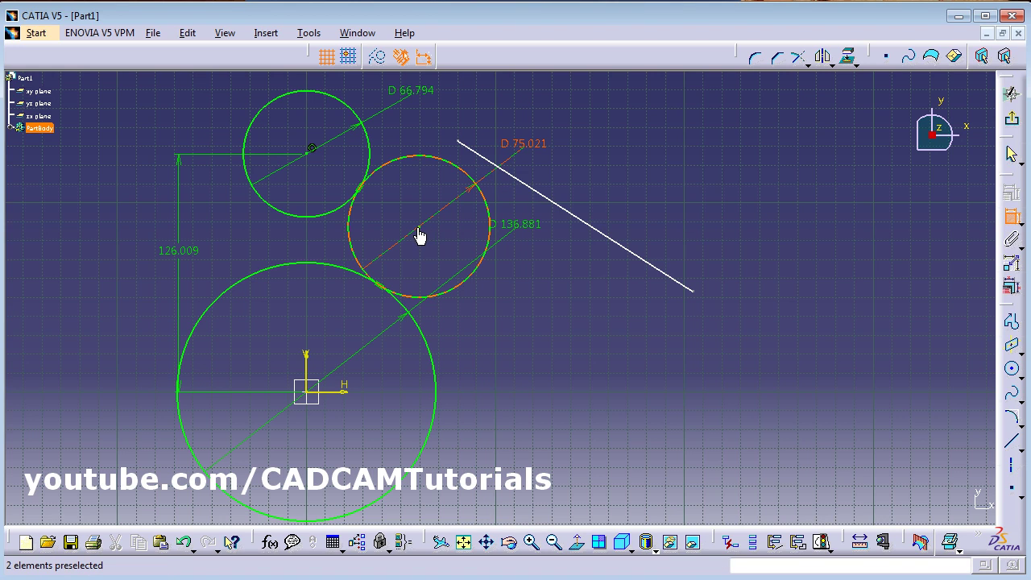
click(692, 290)
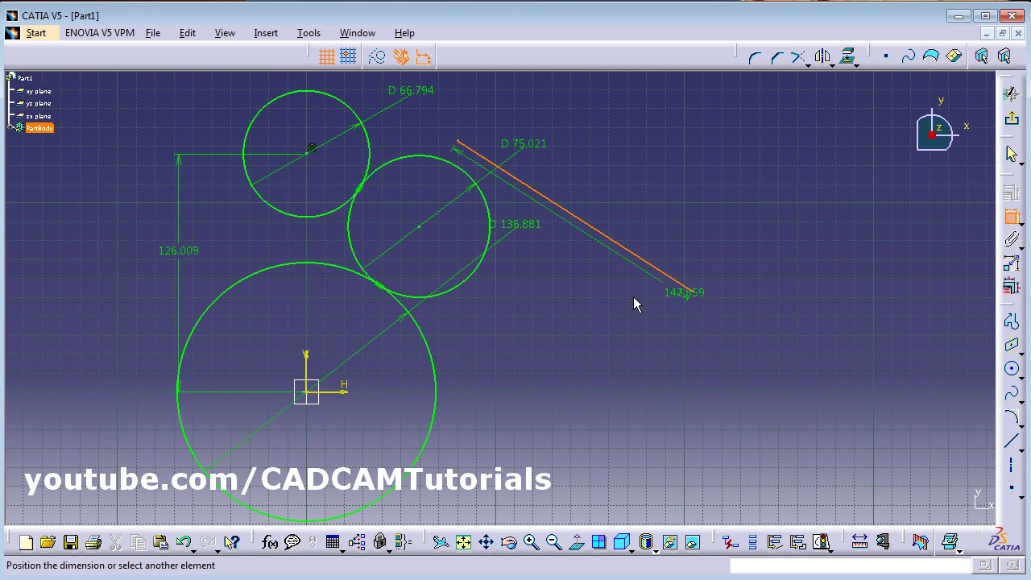
click(424, 235)
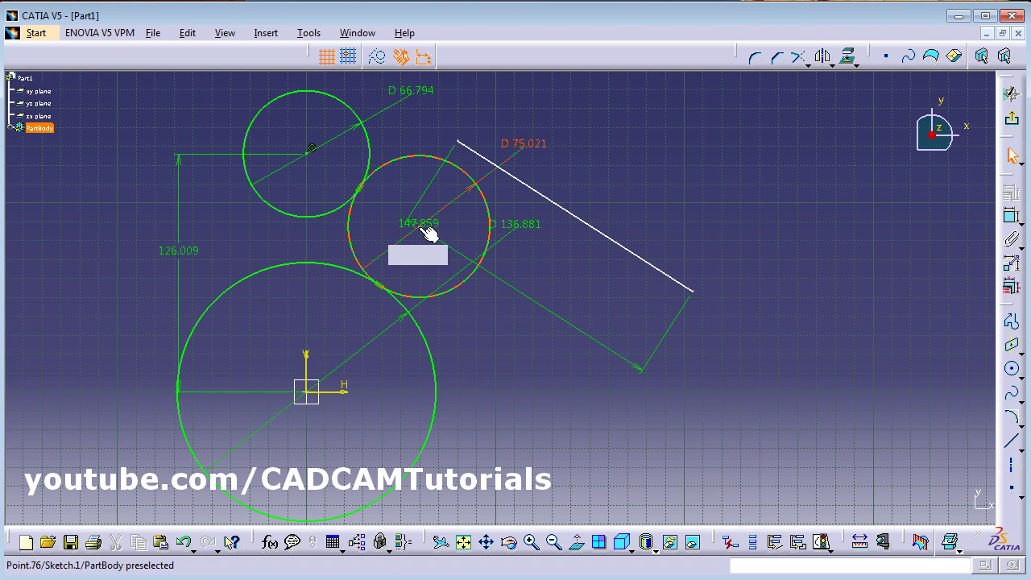
double_click(596, 341)
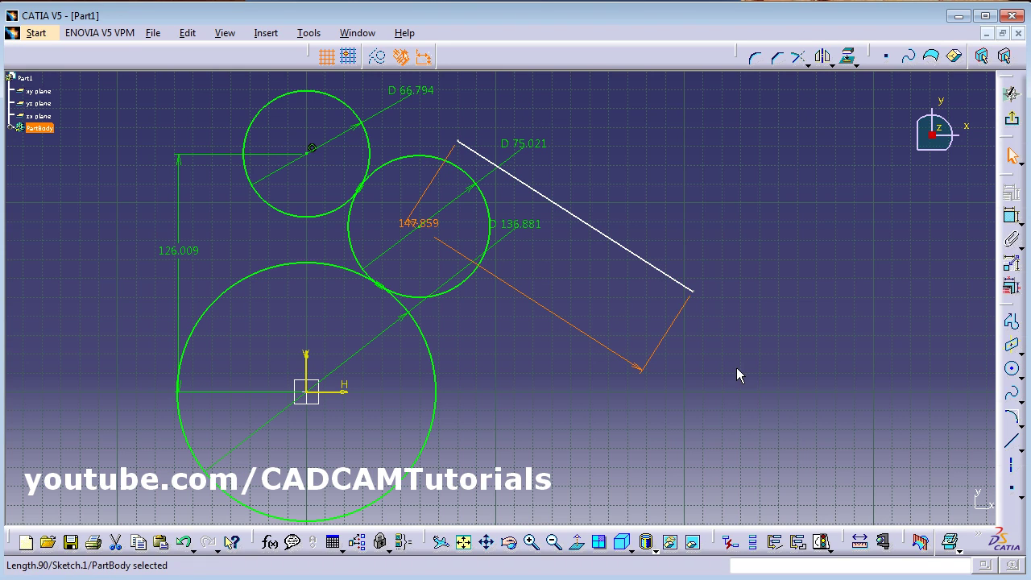
key(Delete)
Add an angle constraint between the sloping line and the sketch's horizontal axis, placing the dimension between them
click(1011, 216)
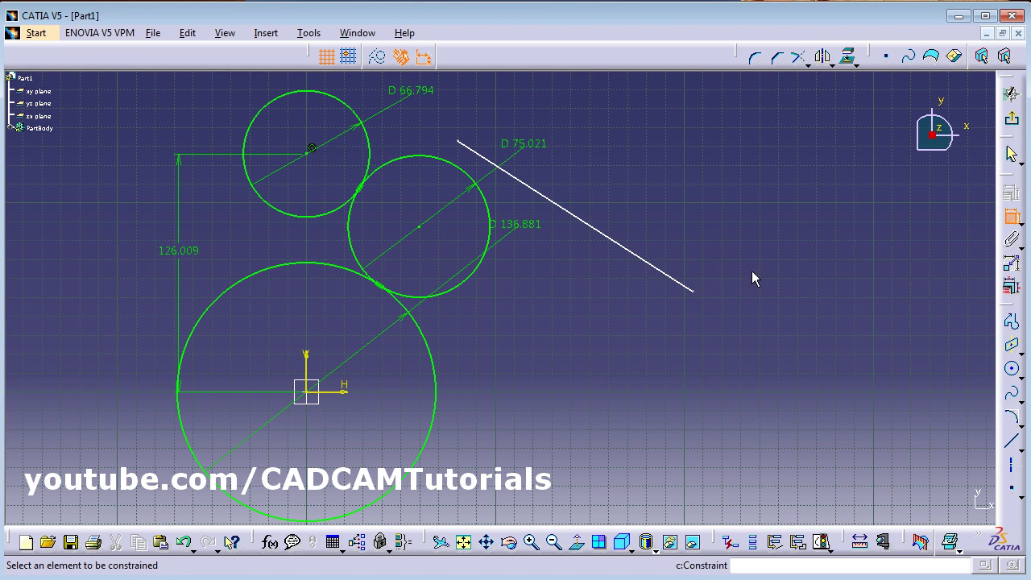
click(690, 290)
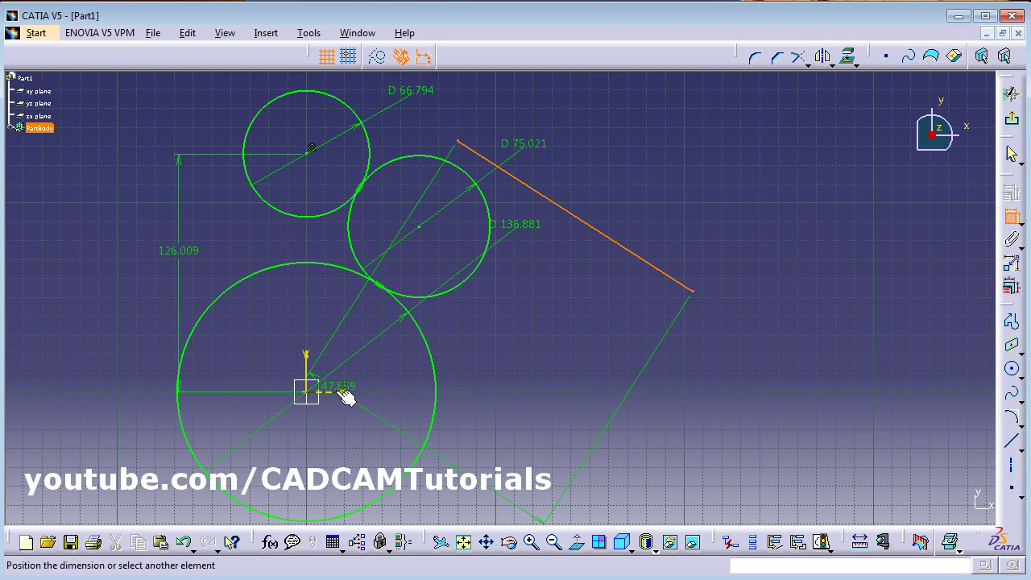
click(345, 393)
click(605, 332)
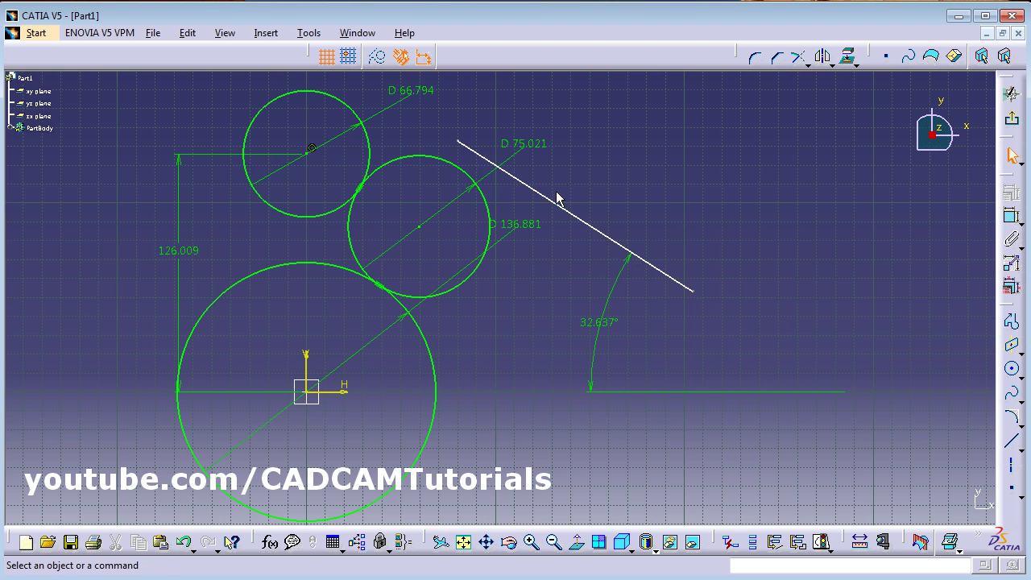
Dimension the horizontal distance from the sketch's vertical axis to the sloping line's lower endpoint, placing it below the horizontal axis
click(1011, 215)
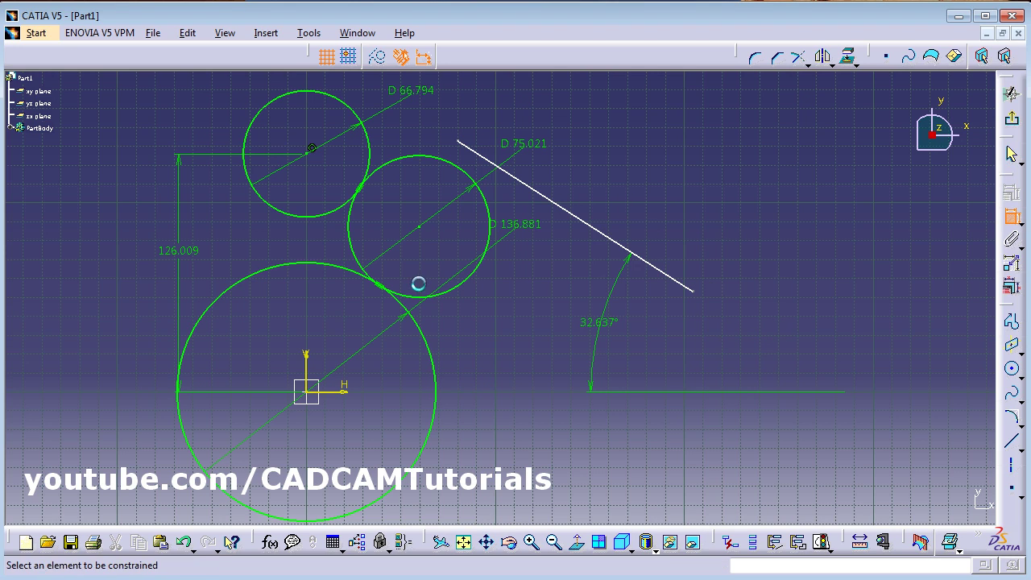
click(304, 360)
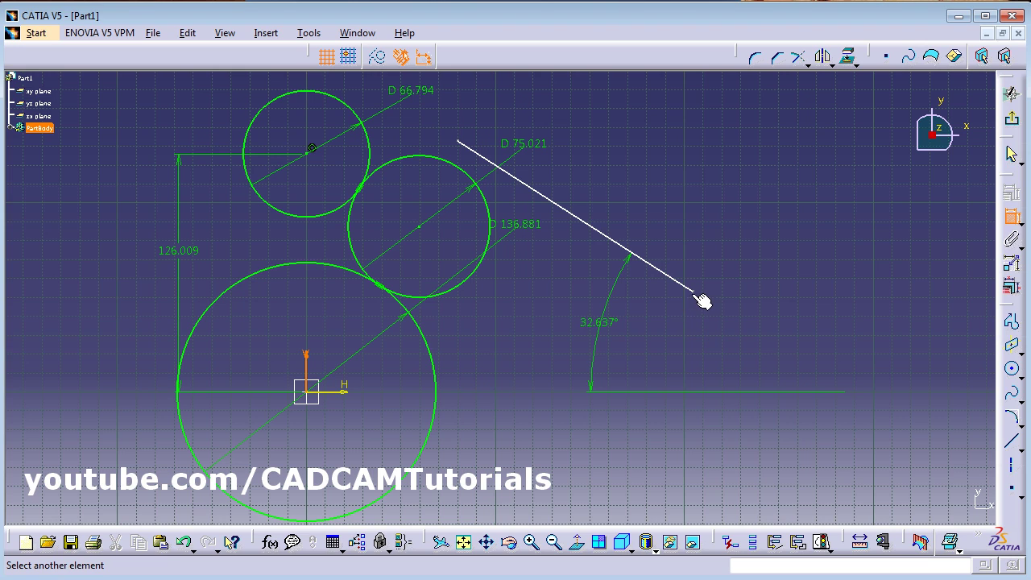
click(697, 294)
click(504, 430)
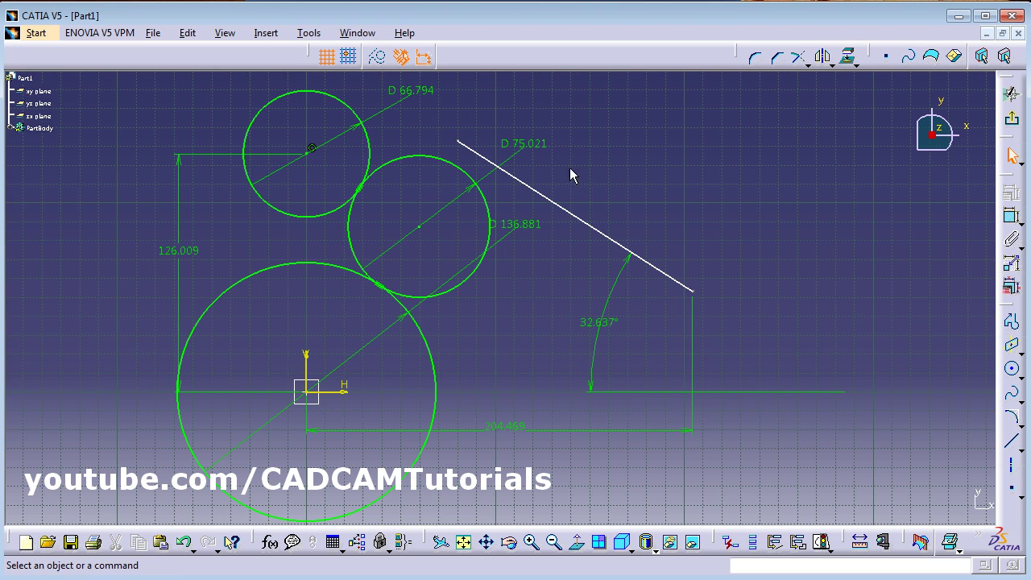
Try a Tangency constraint between the sloping line and the middle circle, using the constraint definition dialog
click(490, 162)
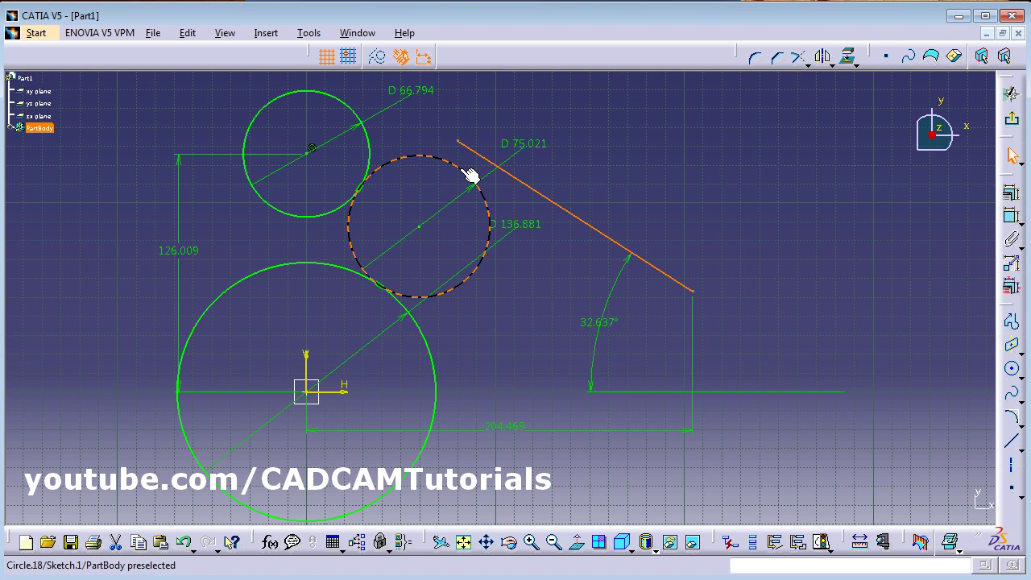
ctrl+click(471, 175)
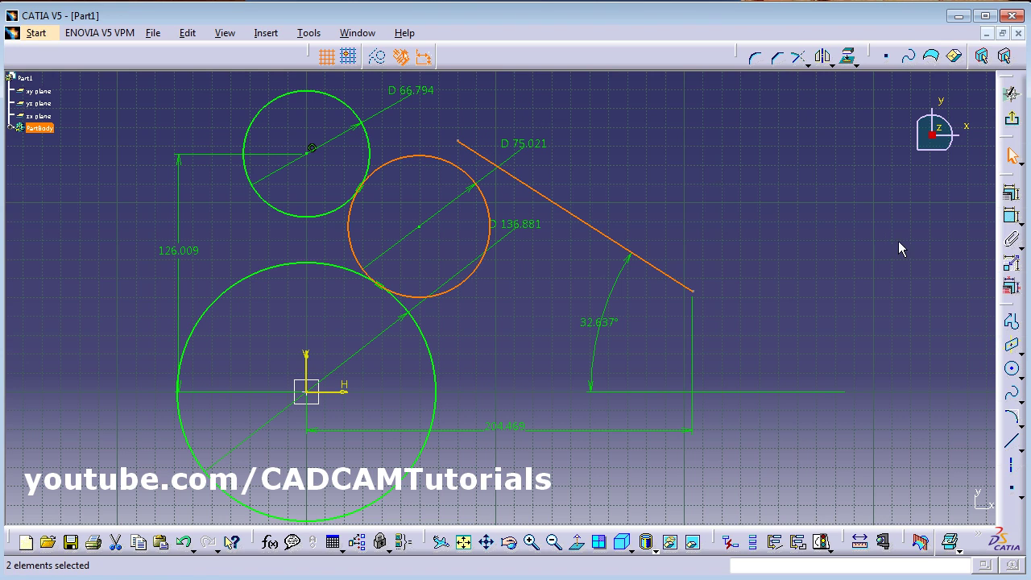
click(1011, 193)
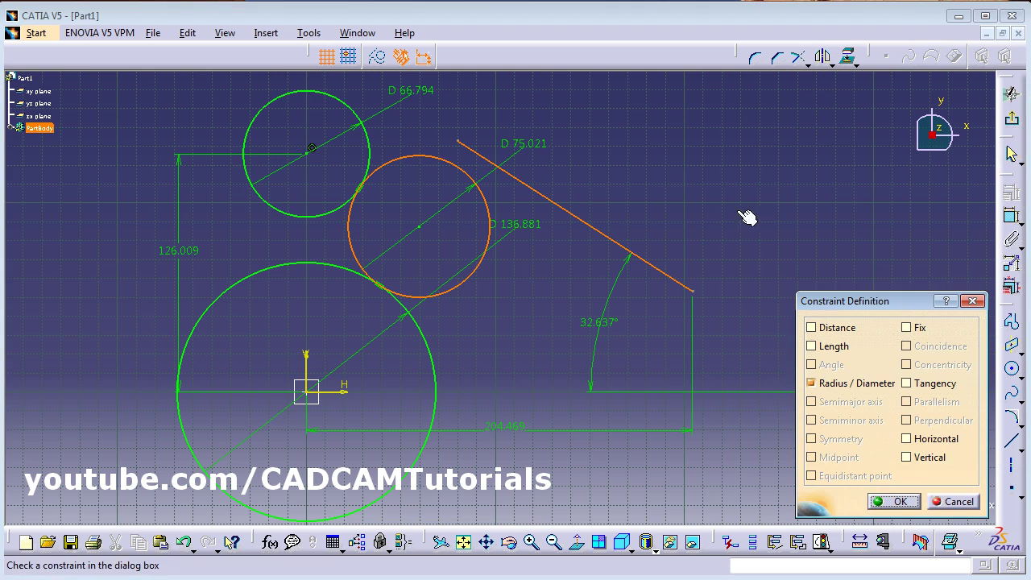
click(926, 385)
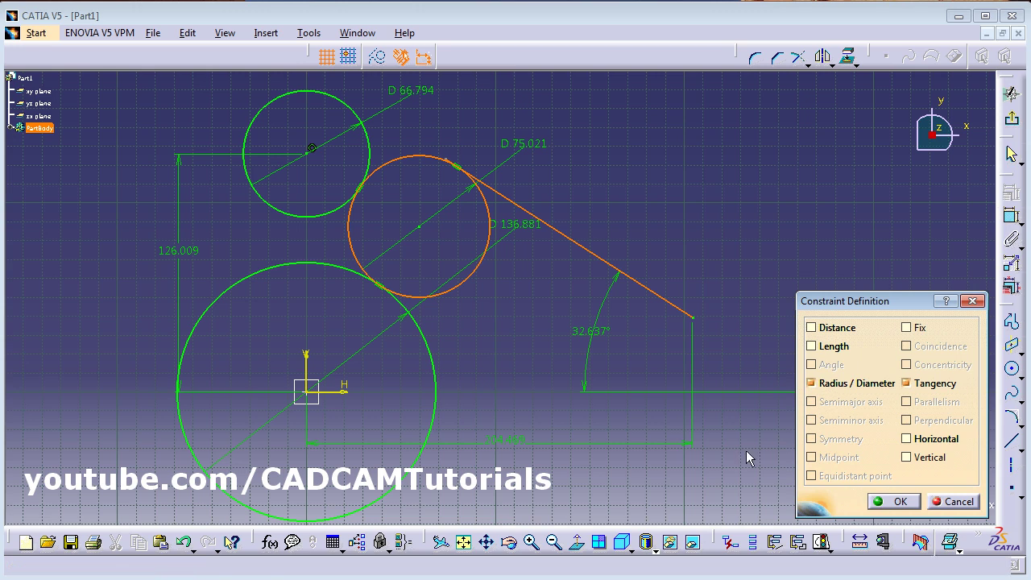
click(1010, 194)
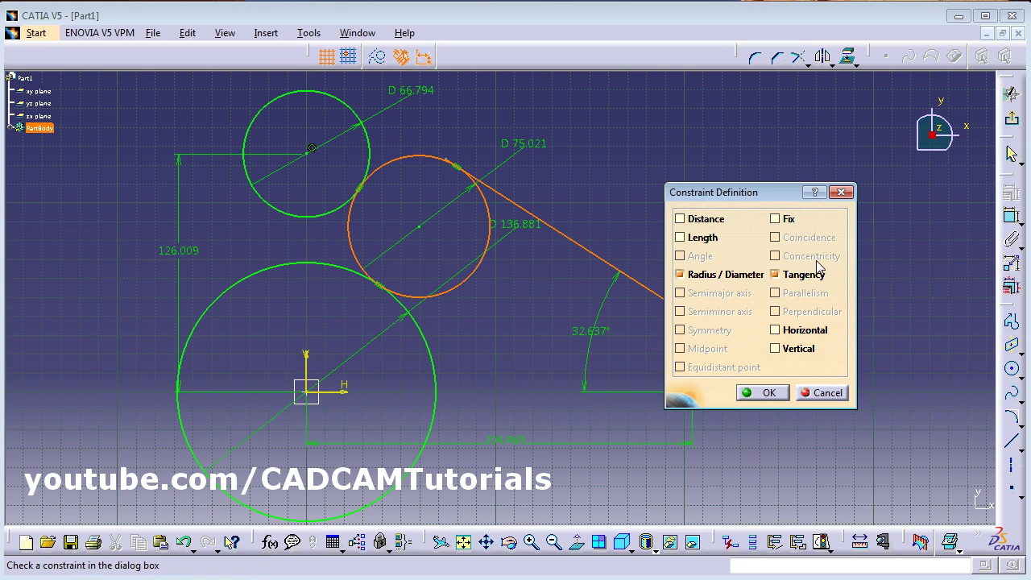
click(827, 393)
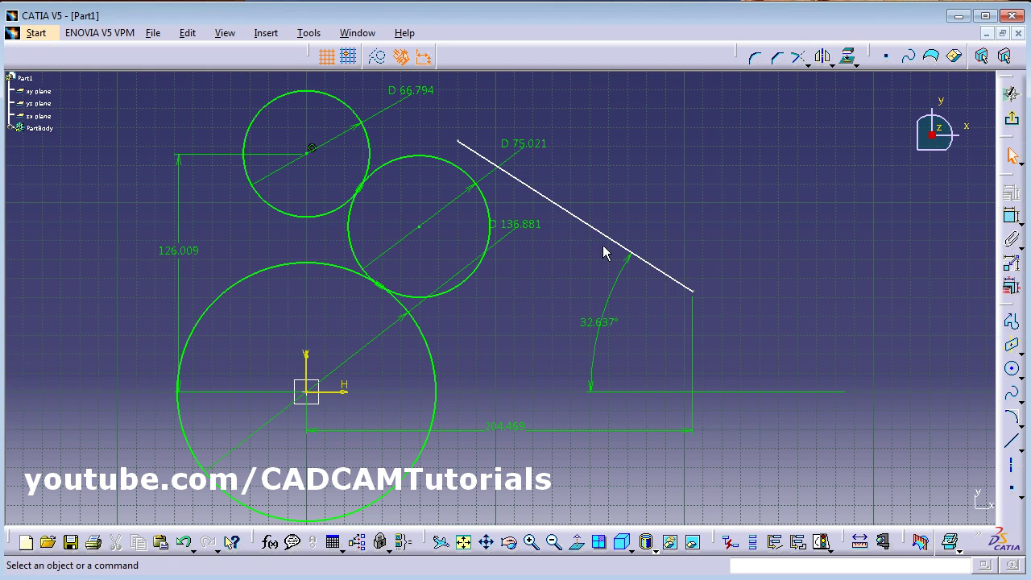
Delete the middle circle together with its diameter dimension and tangency constraints
click(408, 158)
key(Delete)
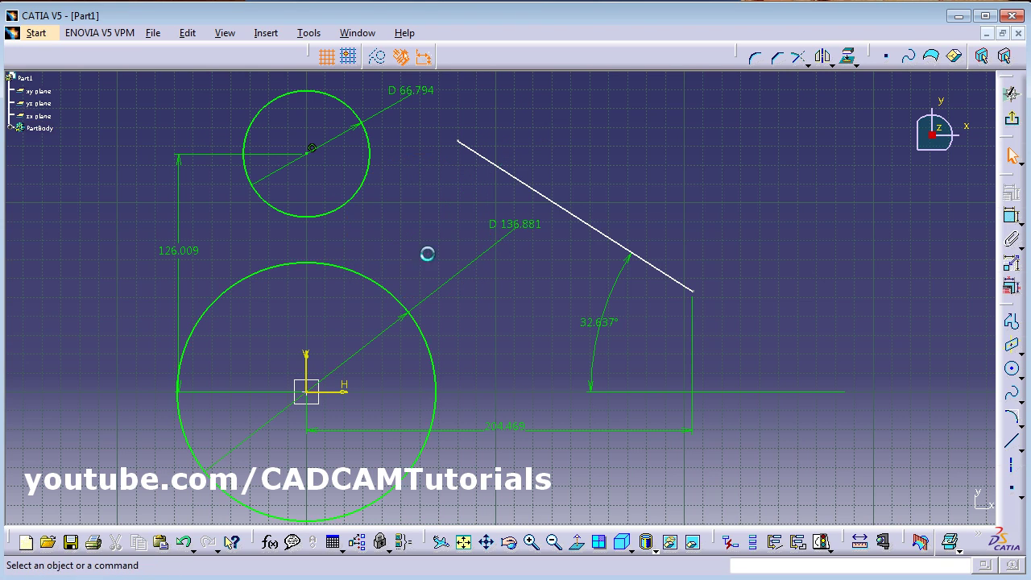
Delete the vertical distance dimension between the centres of the small upper circle and the large circle
click(184, 253)
key(Delete)
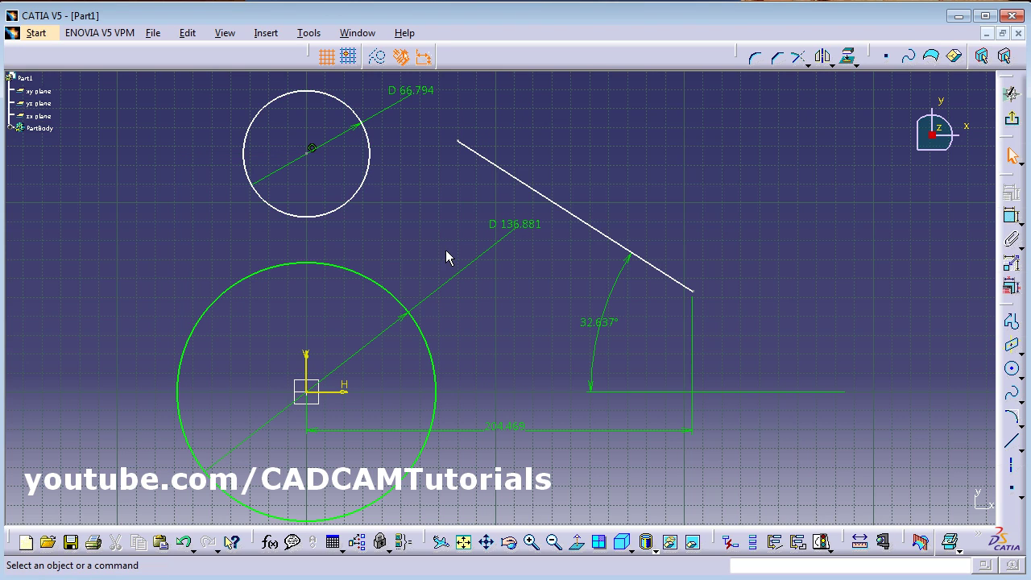
Try a Concentricity constraint between the small upper circle and the large circle, then cancel it and clear the selection
click(343, 203)
ctrl+click(356, 274)
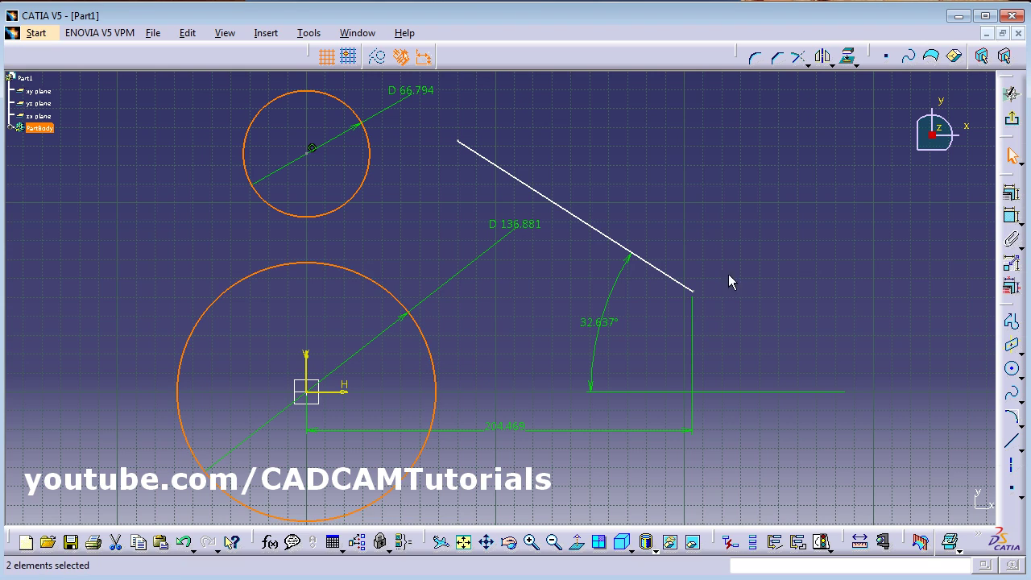
click(1010, 192)
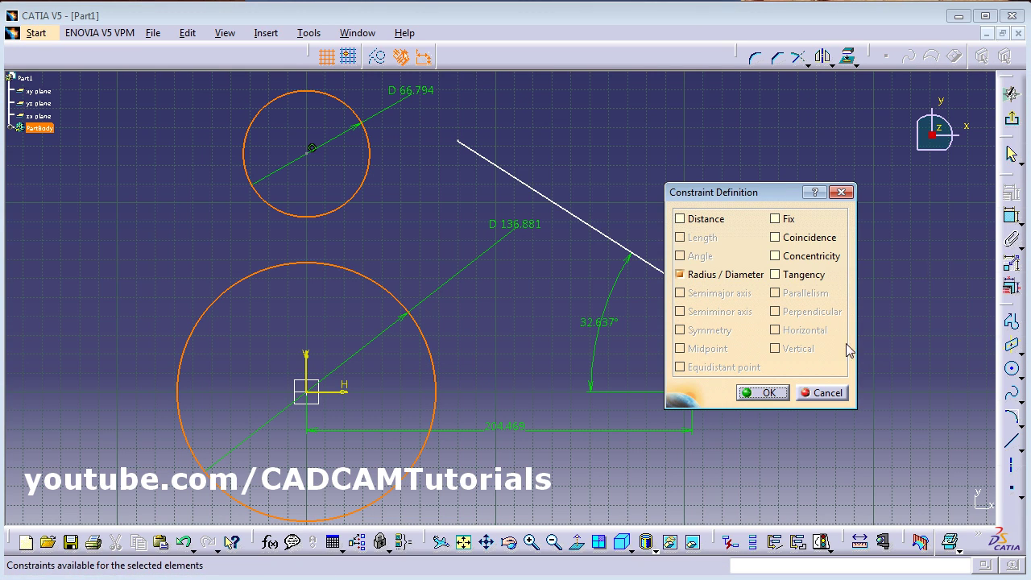
click(799, 257)
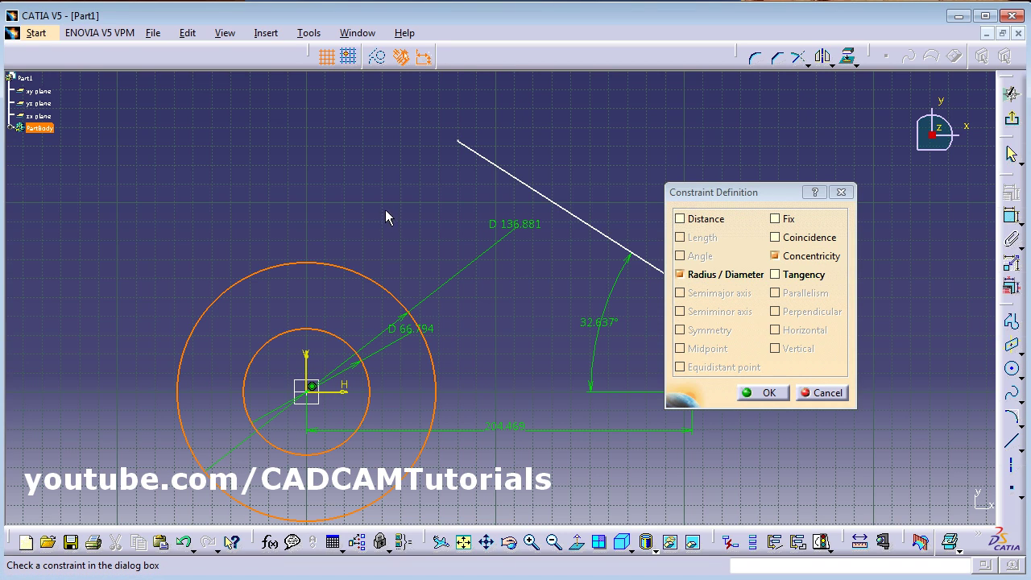
click(821, 392)
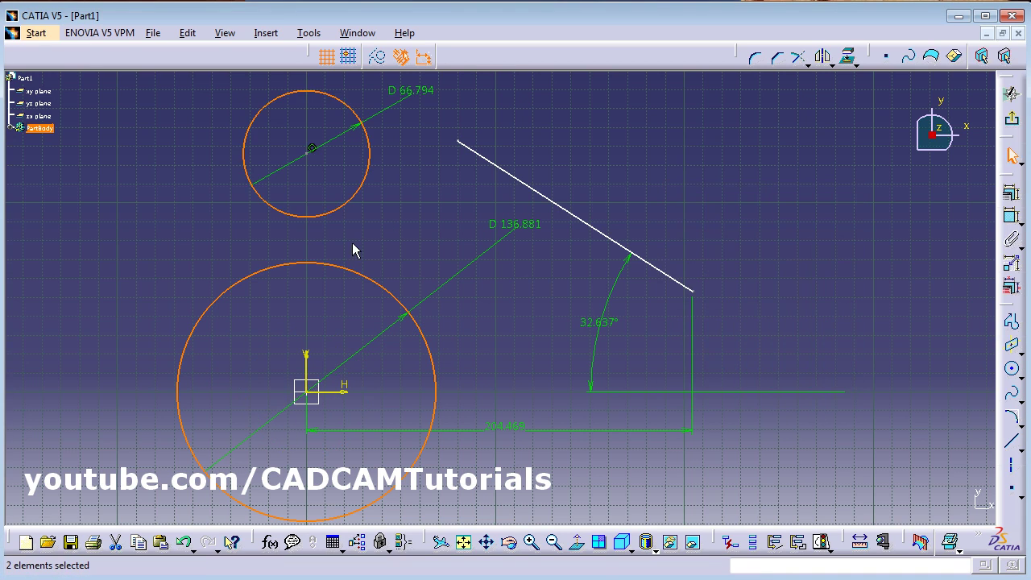
click(439, 235)
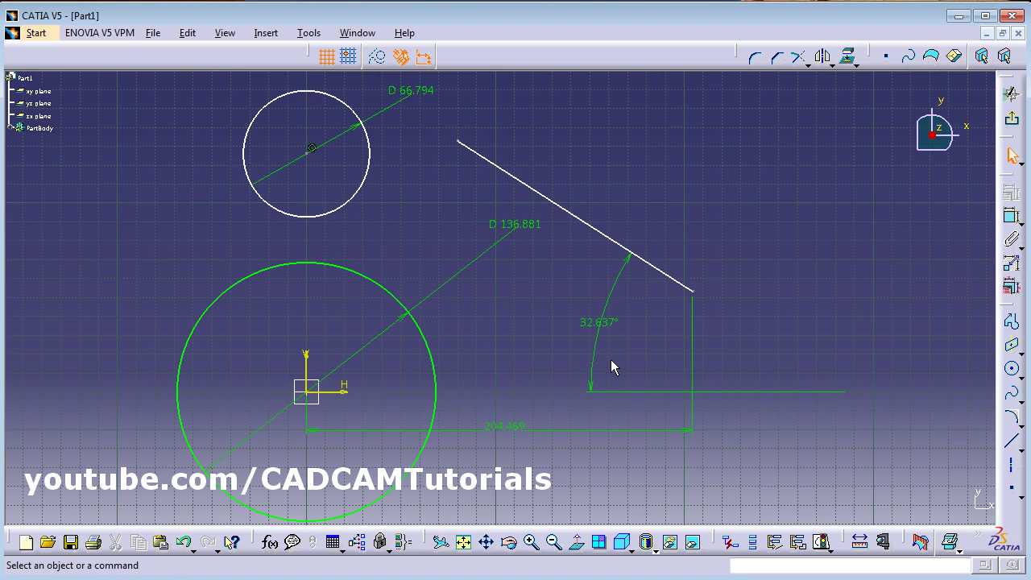
Try a Coincidence constraint between the large circle and the small upper circle, then cancel the constraint definition
click(367, 279)
ctrl+click(352, 194)
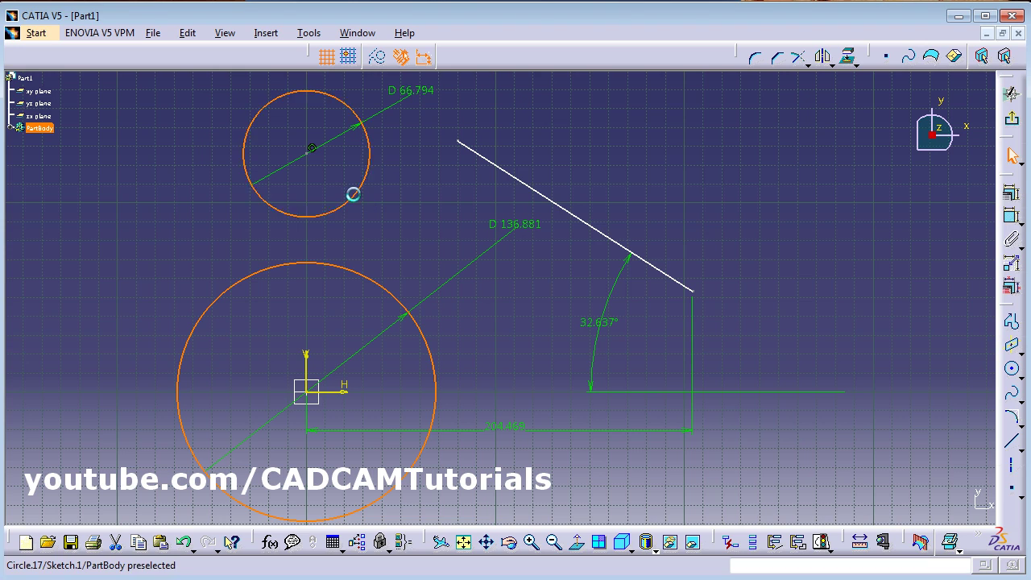
click(1013, 192)
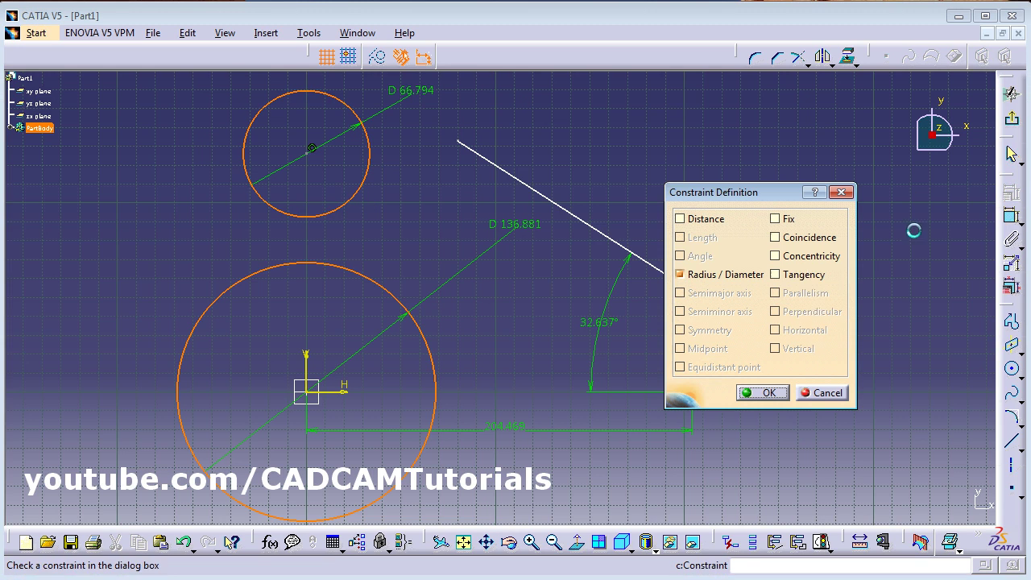
click(802, 238)
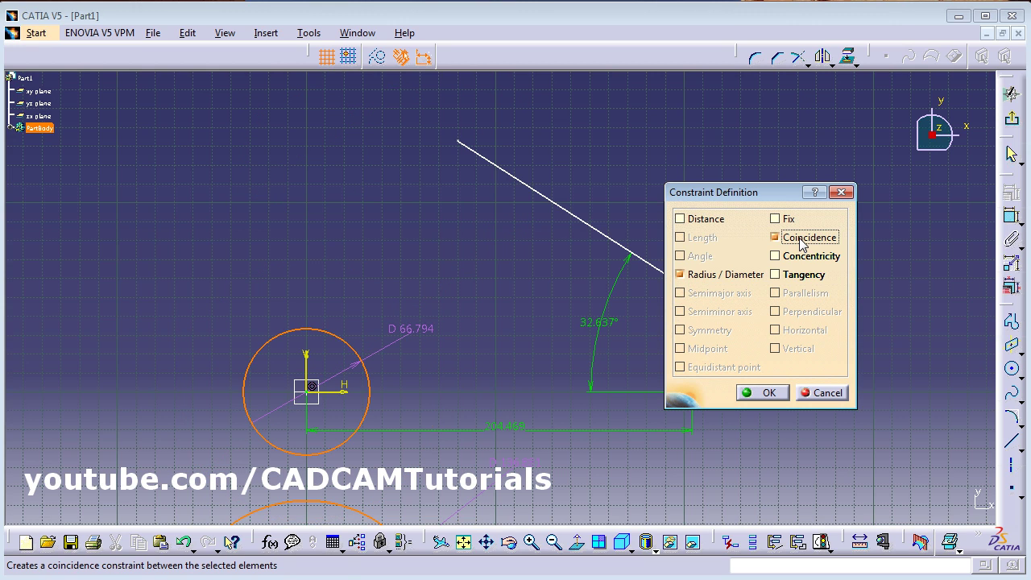
click(828, 393)
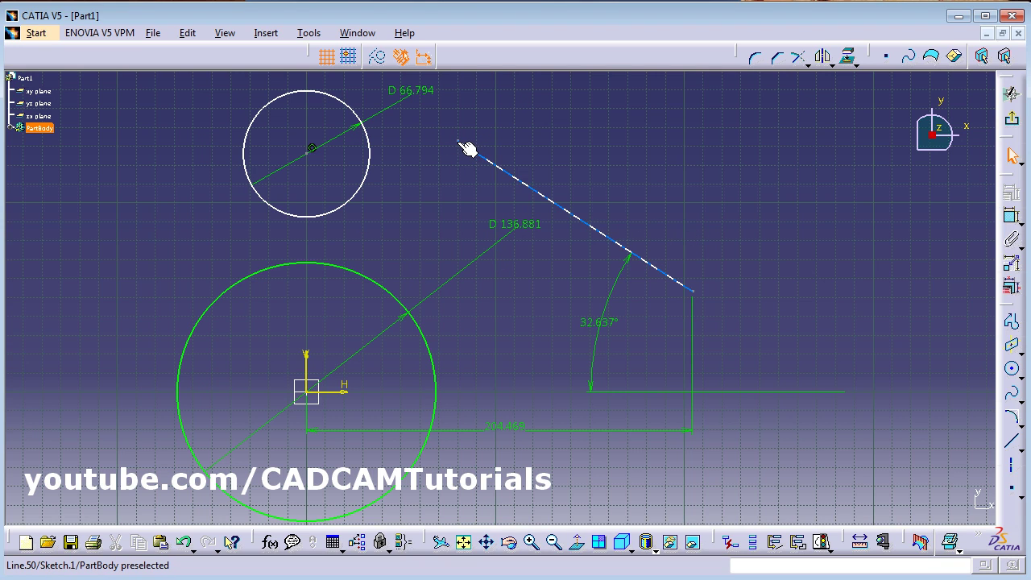
Move the sloping line lower and closer to the circles, and try a Coincidence constraint between its upper endpoint and the small circle
drag(467, 149, 416, 212)
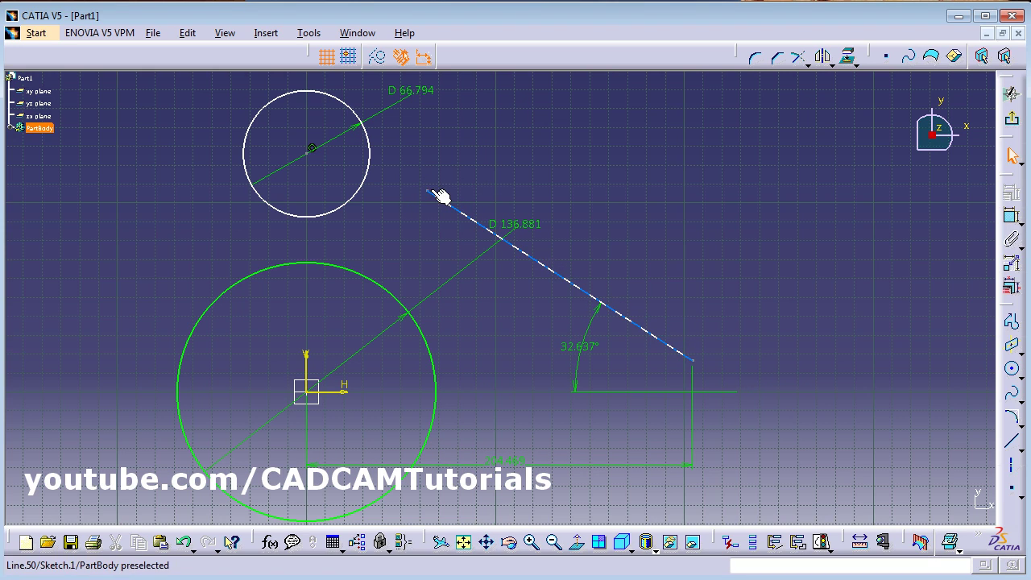
click(374, 157)
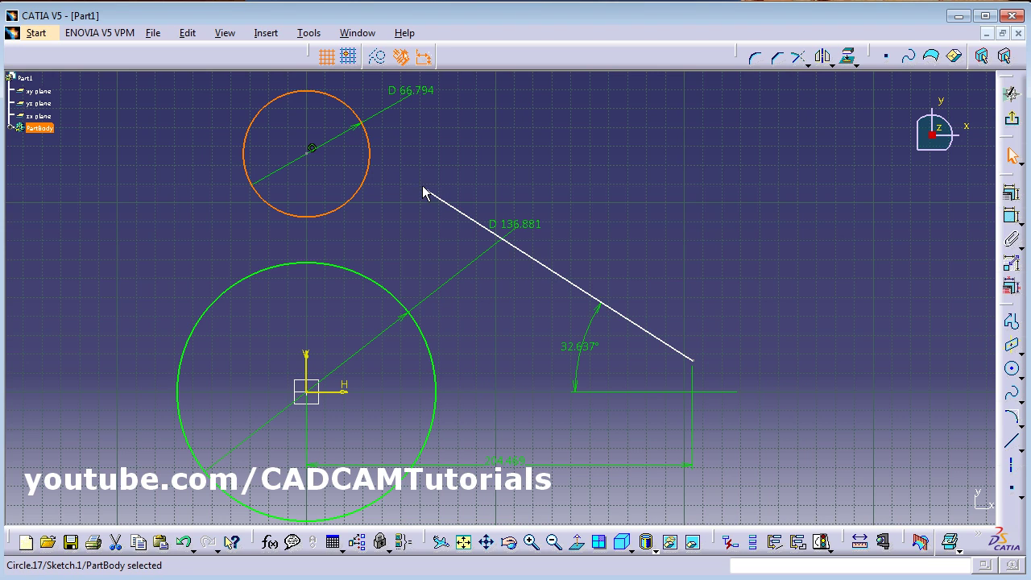
ctrl+click(428, 192)
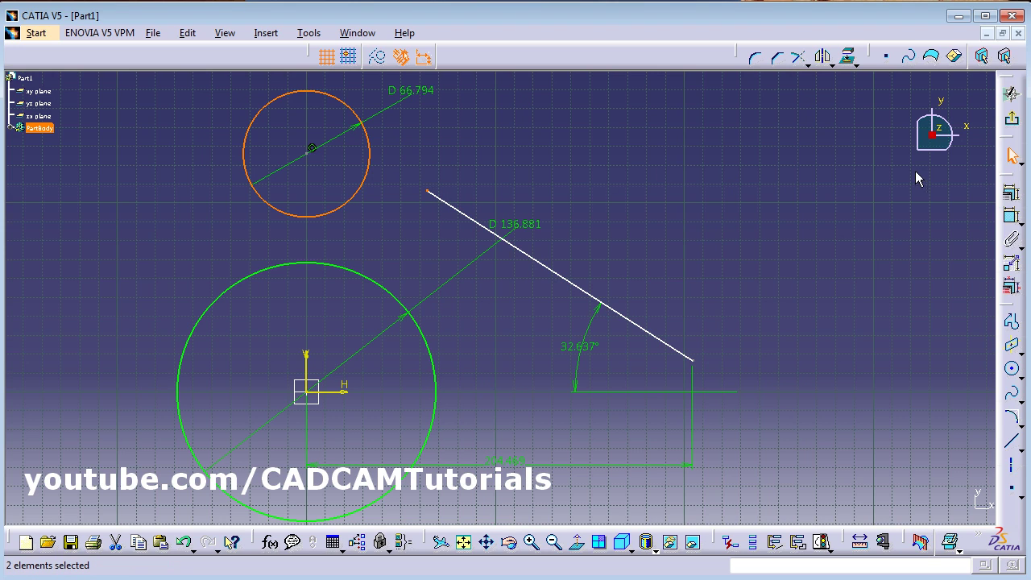
click(1013, 198)
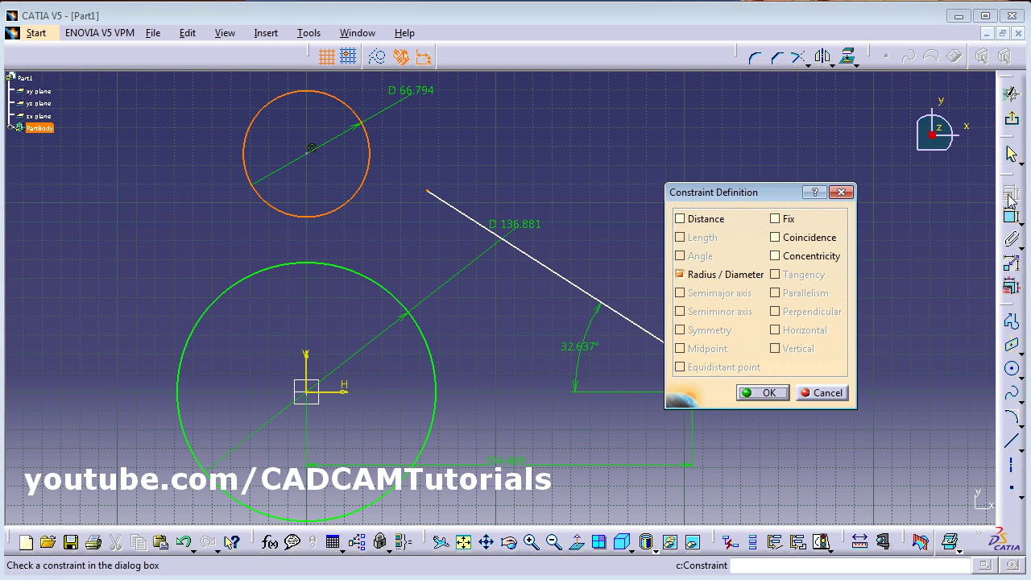
click(792, 240)
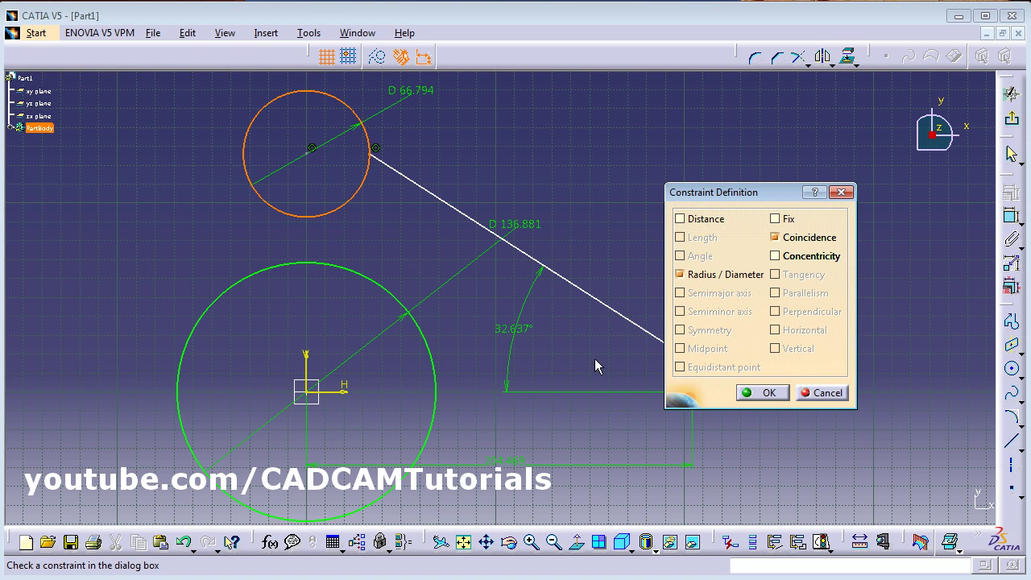
click(825, 392)
click(775, 359)
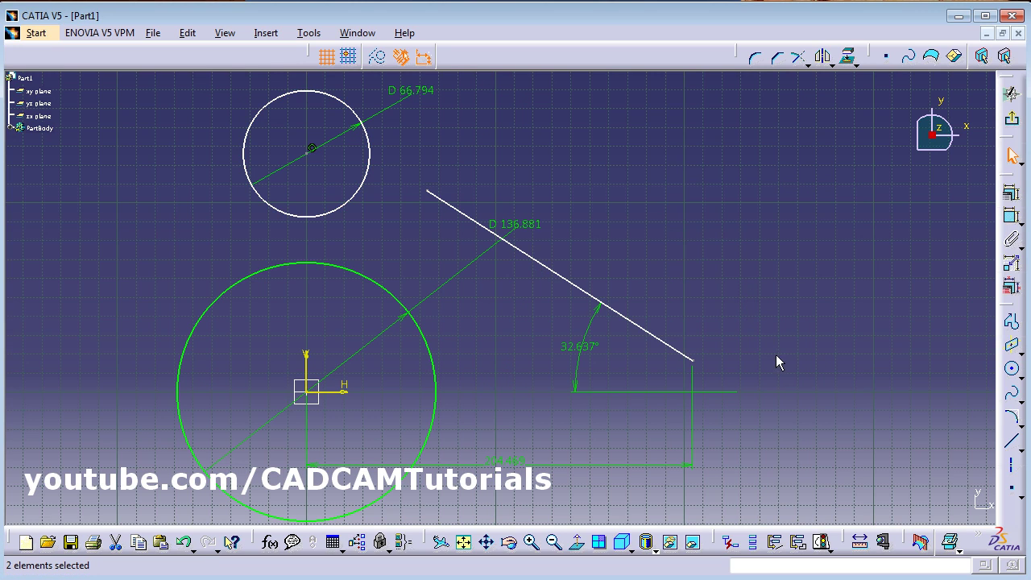